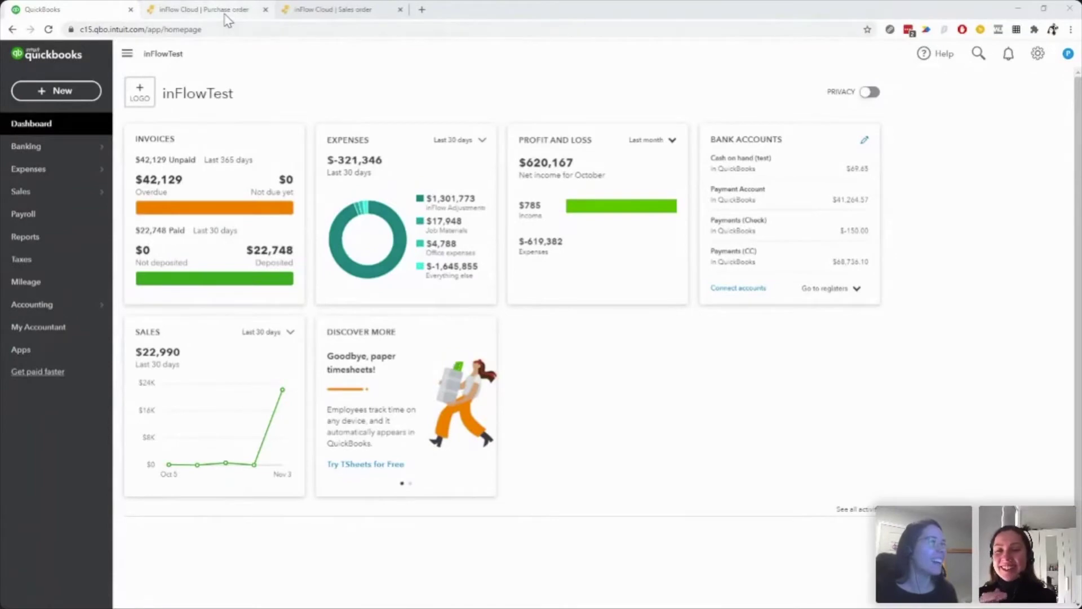
Switch to inFlow Cloud and review the PO-QBOWEBINAR purchase order, comparing with the QuickBooks dashboard
click(226, 10)
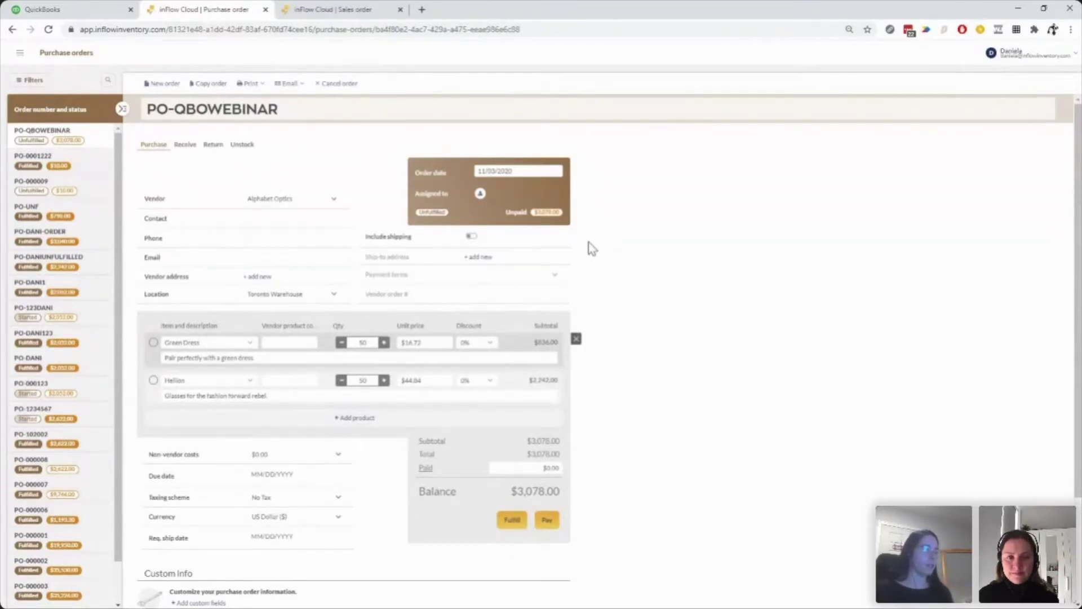
click(94, 17)
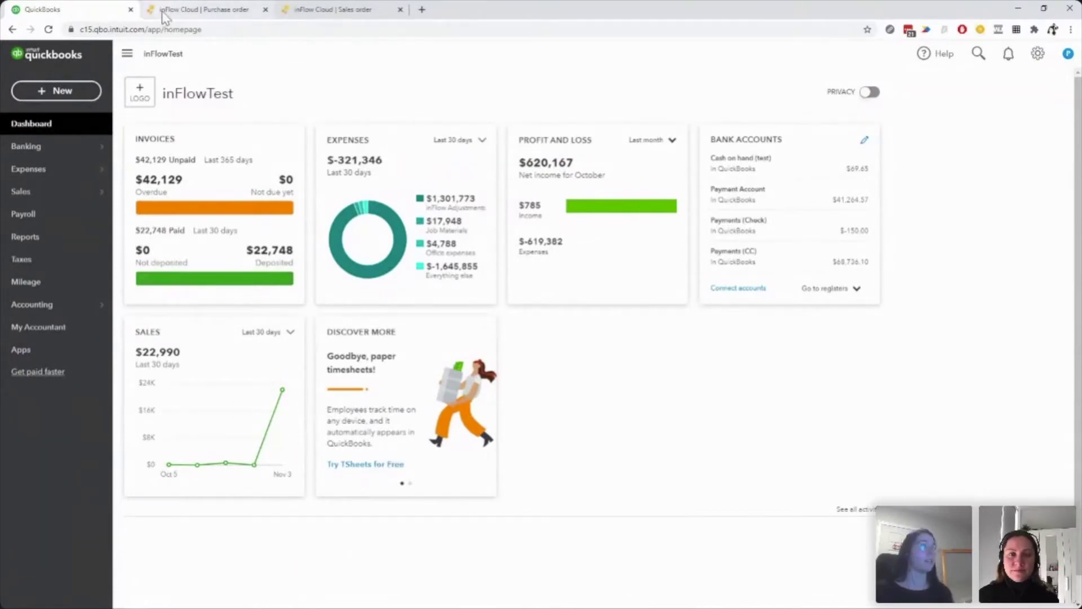
click(198, 10)
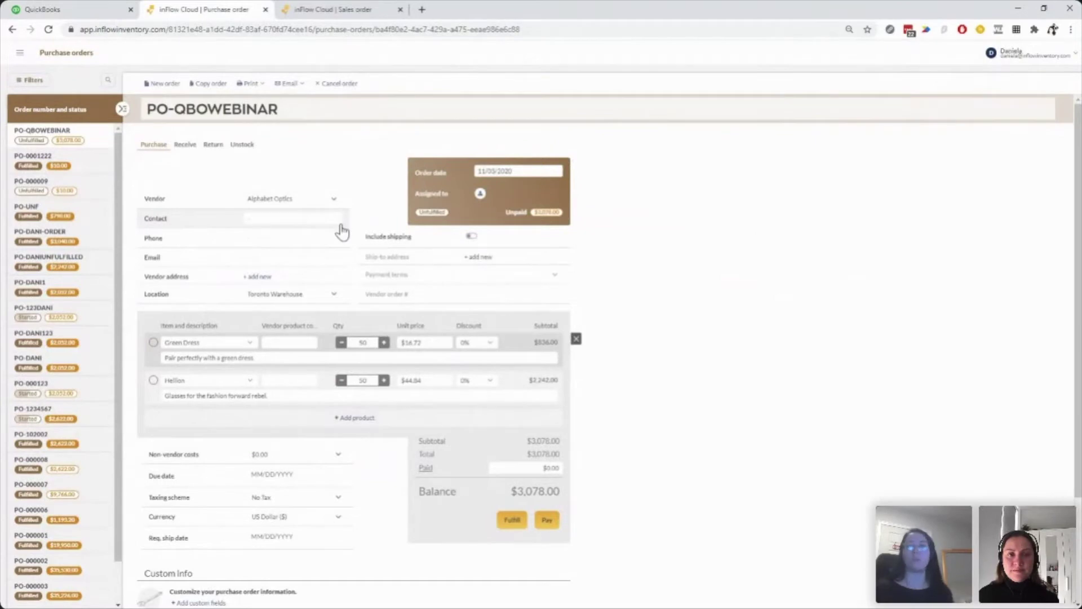
Open the expense transactions in QuickBooks and check the list for the PO-QBOWEBINAR order number
click(73, 10)
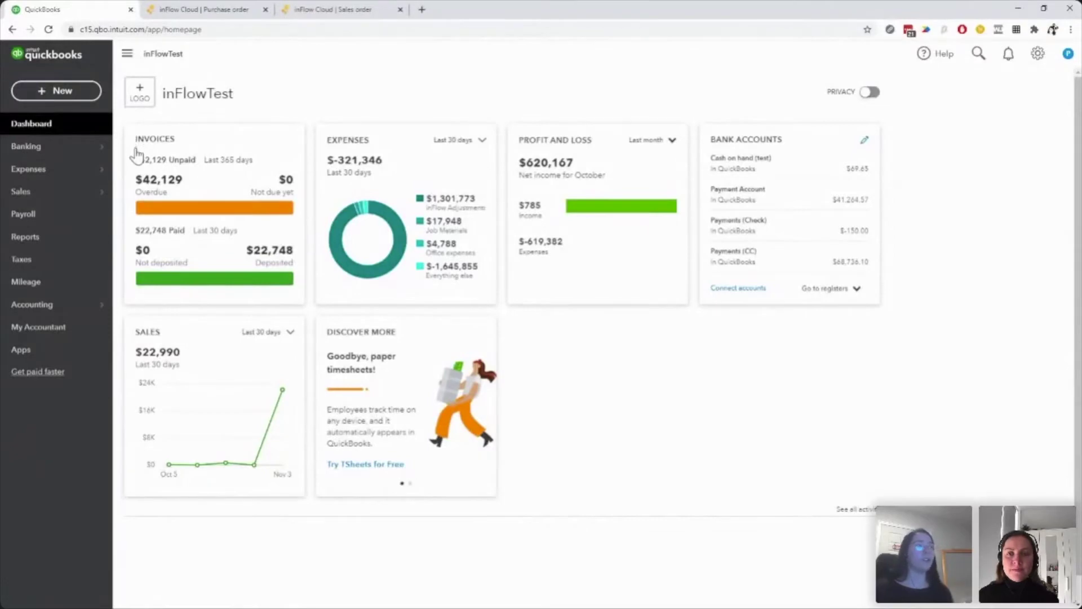
mouse_move(66, 173)
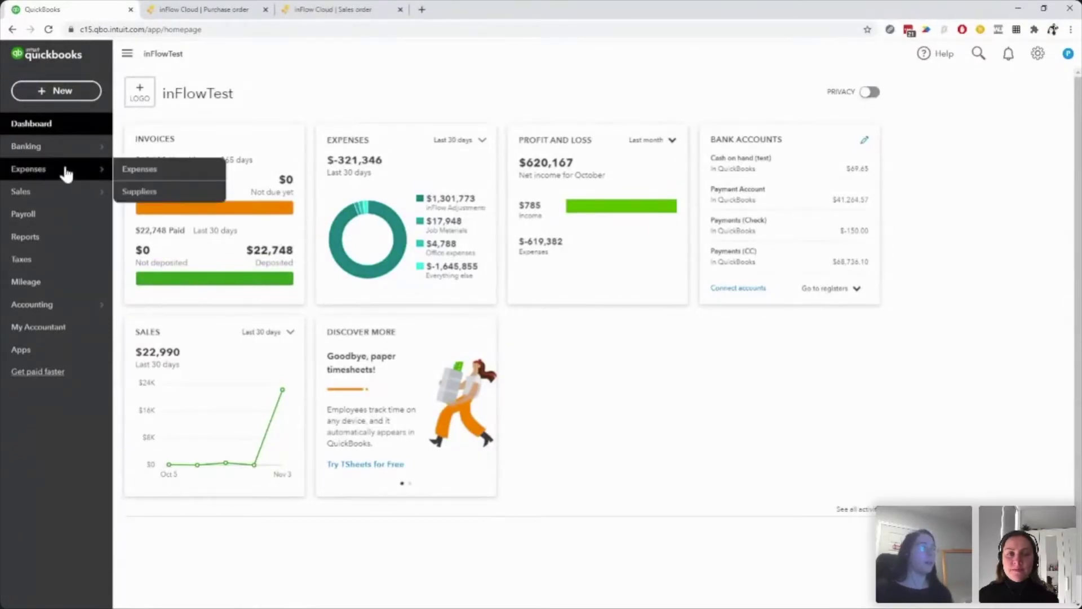
click(31, 169)
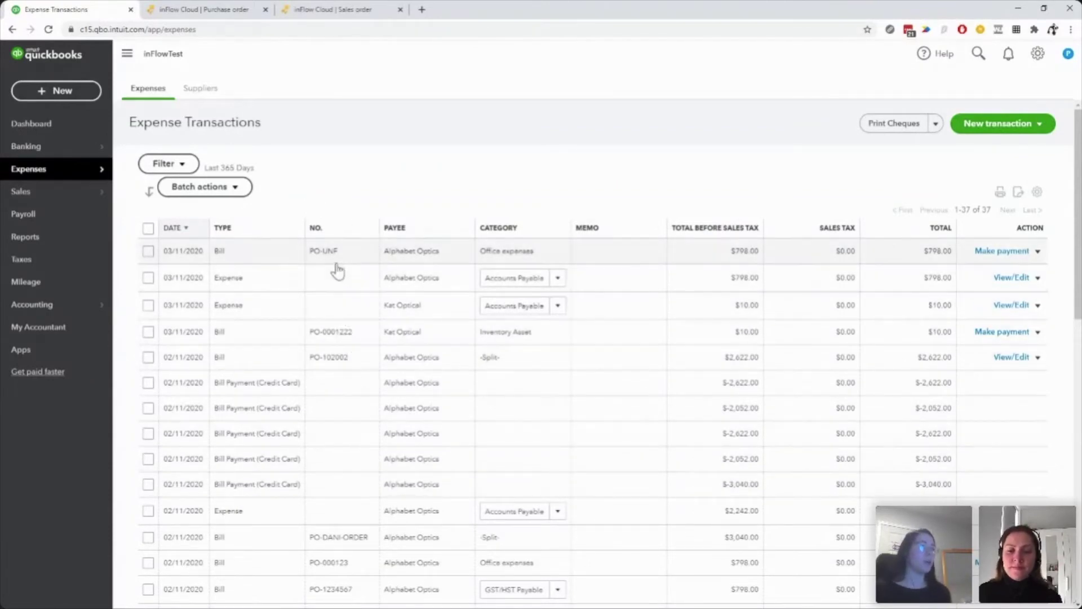
click(186, 9)
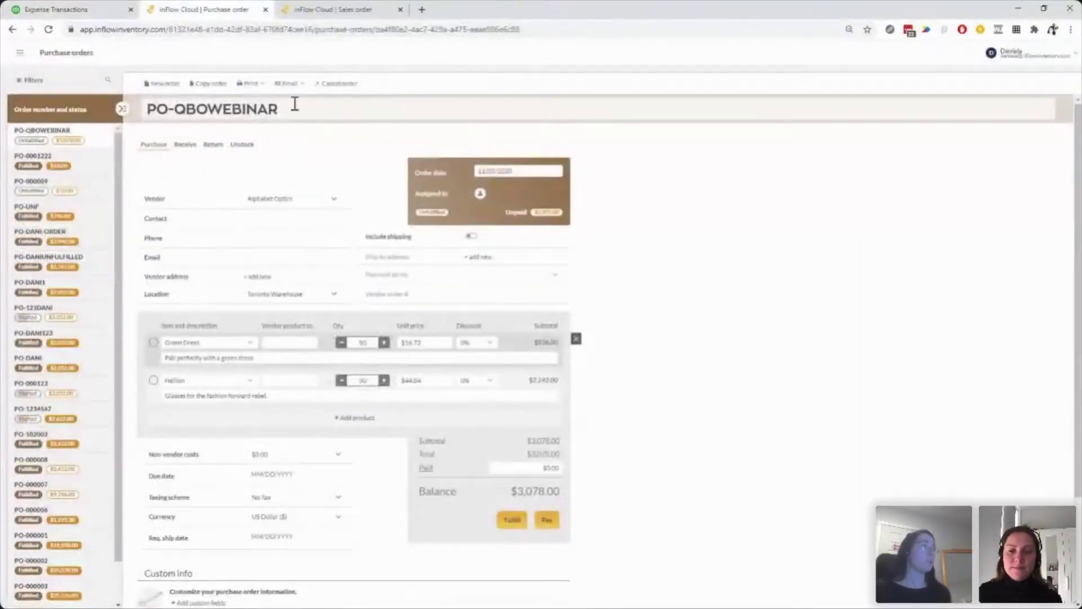
click(76, 12)
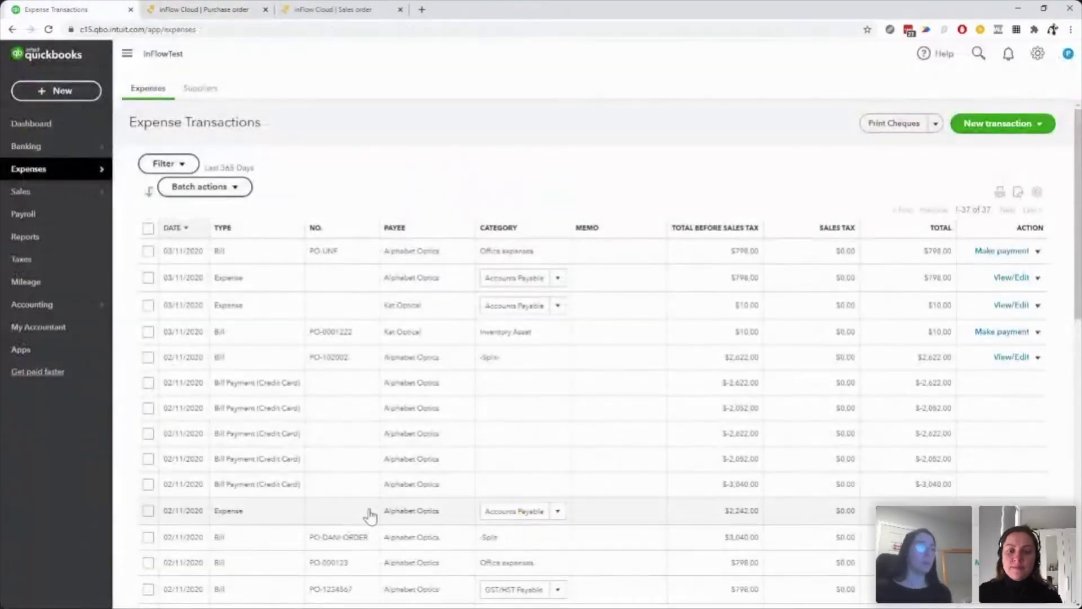
In inFlow Cloud, mark the Green Dress line of PO-QBOWEBINAR as received and save the order
click(239, 12)
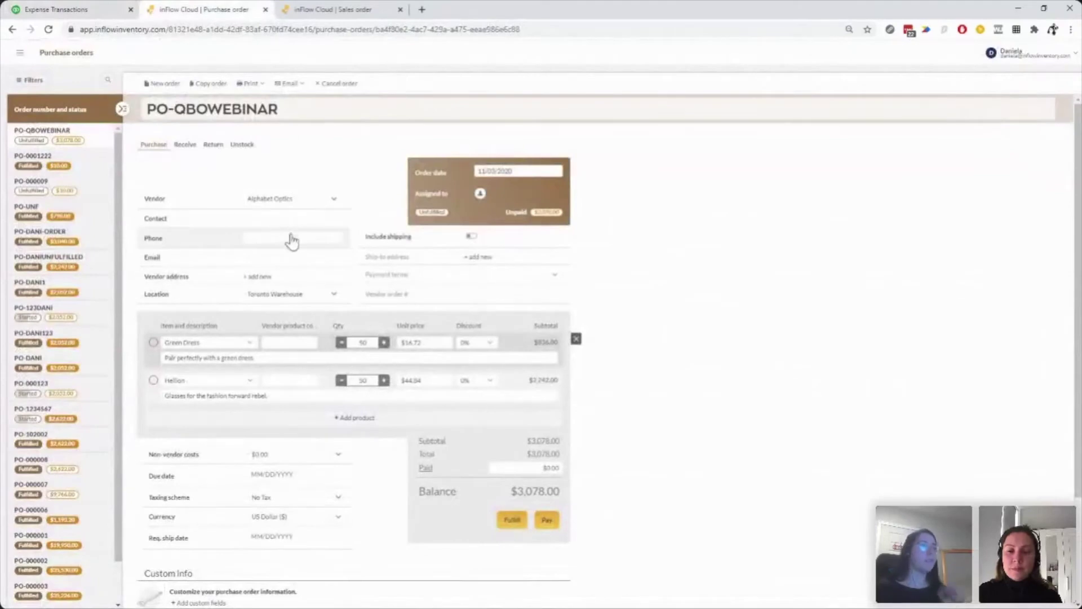
click(152, 345)
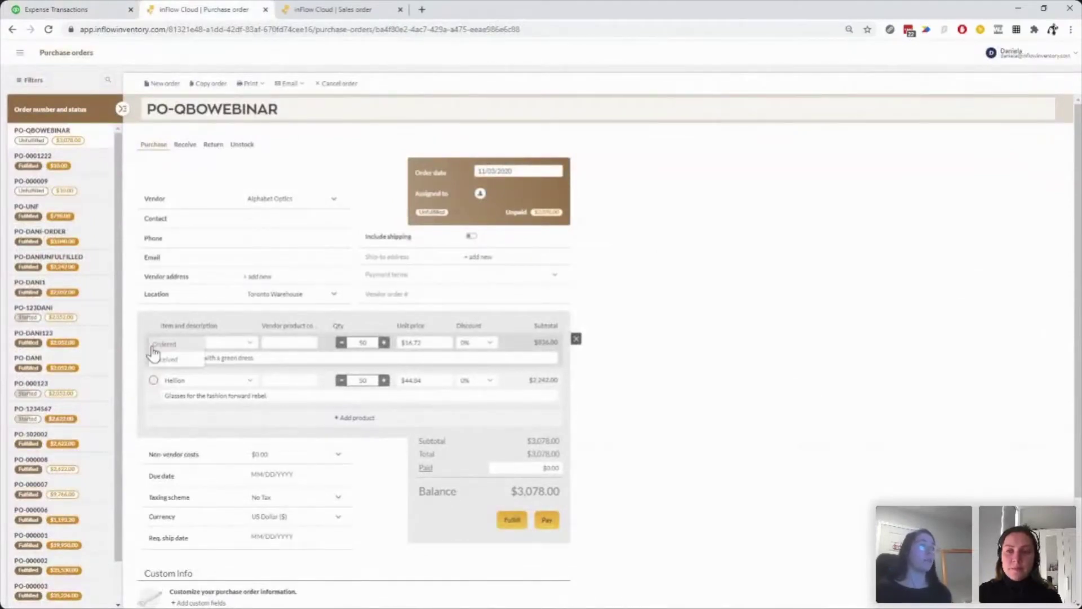
click(178, 363)
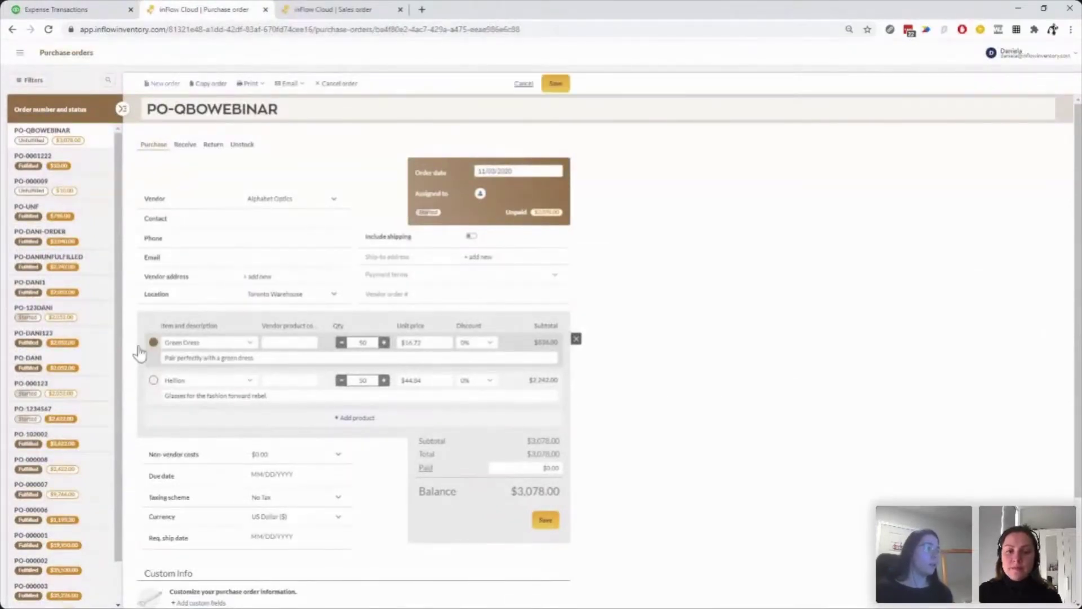
click(547, 521)
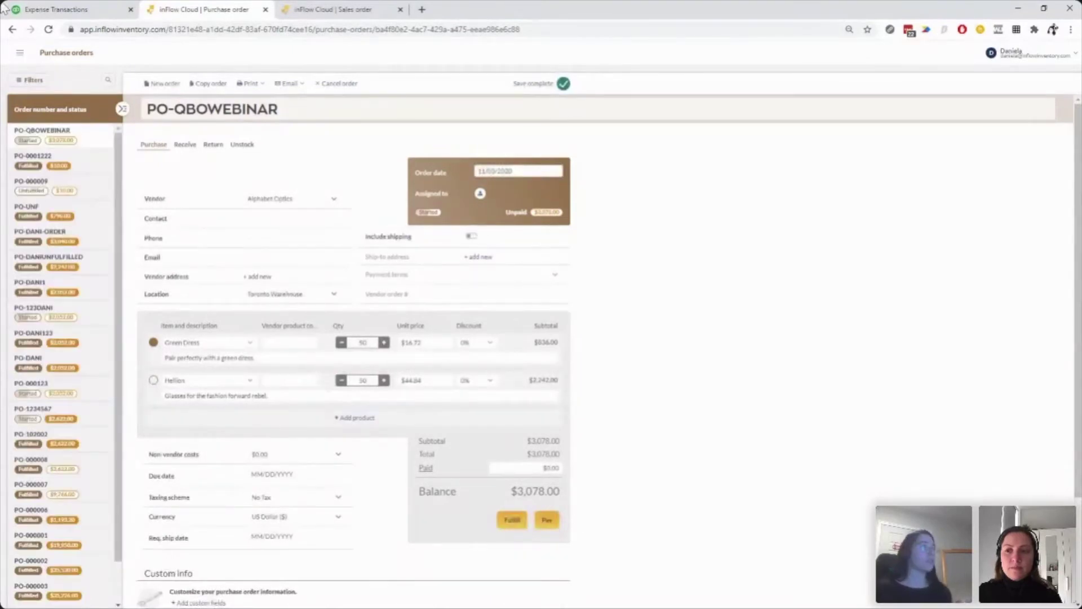
Switch to QuickBooks, reload the expense transactions and open the PO-QBOWEBINAR bill
click(63, 10)
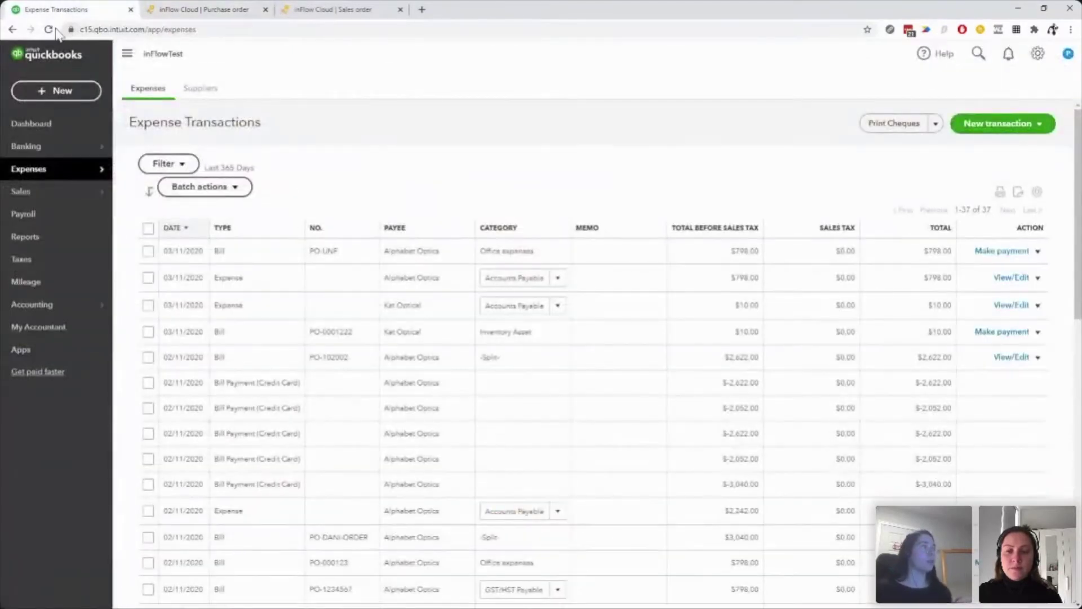
click(51, 29)
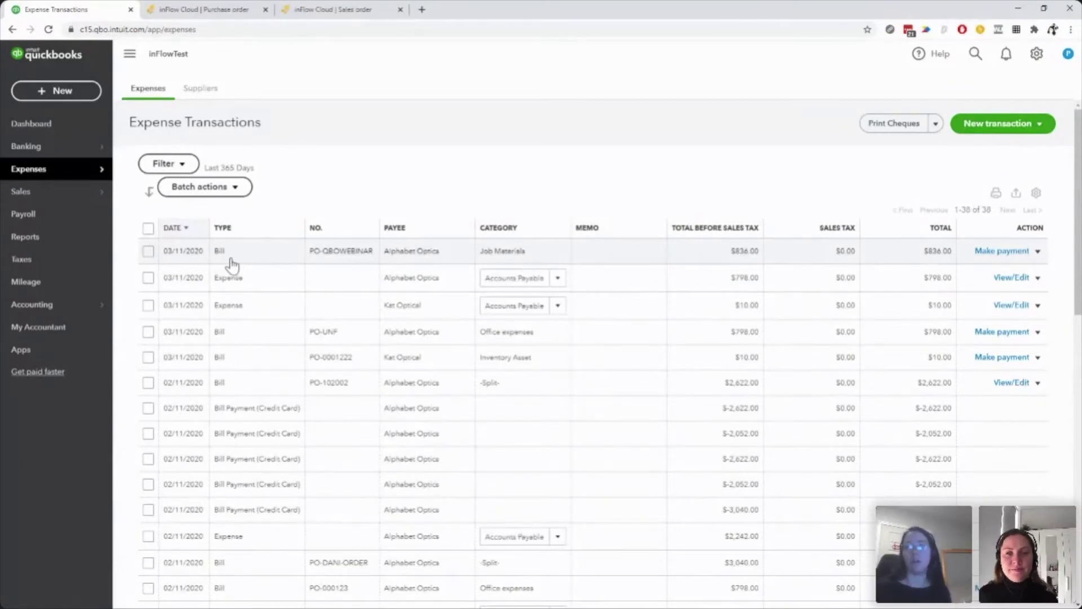
click(275, 263)
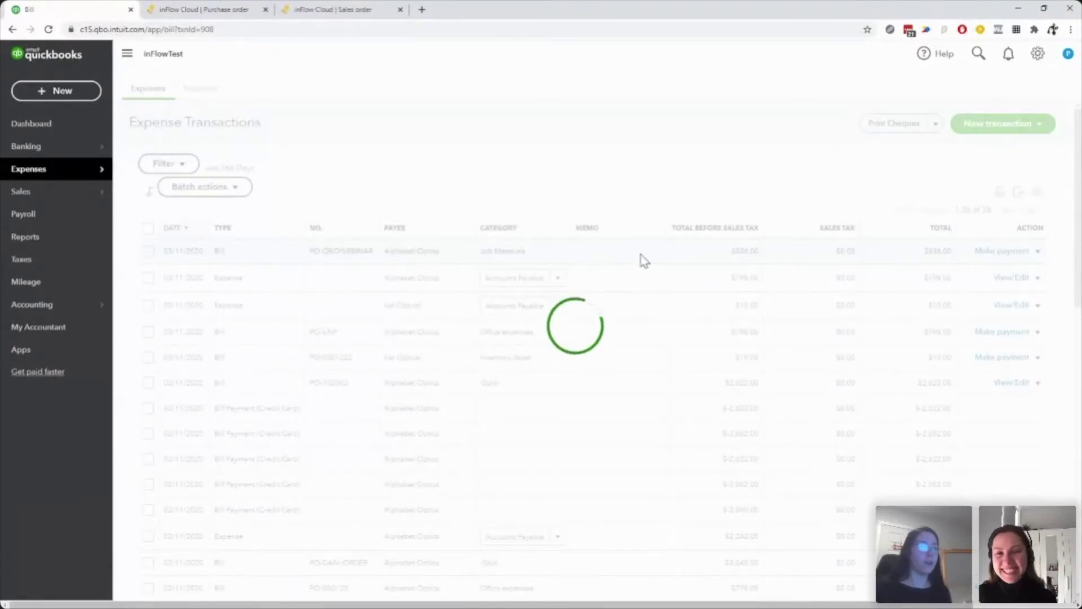
Examine the bill's supplier, dates, bill number, item details and balance due
scroll(332, 234, down, 2)
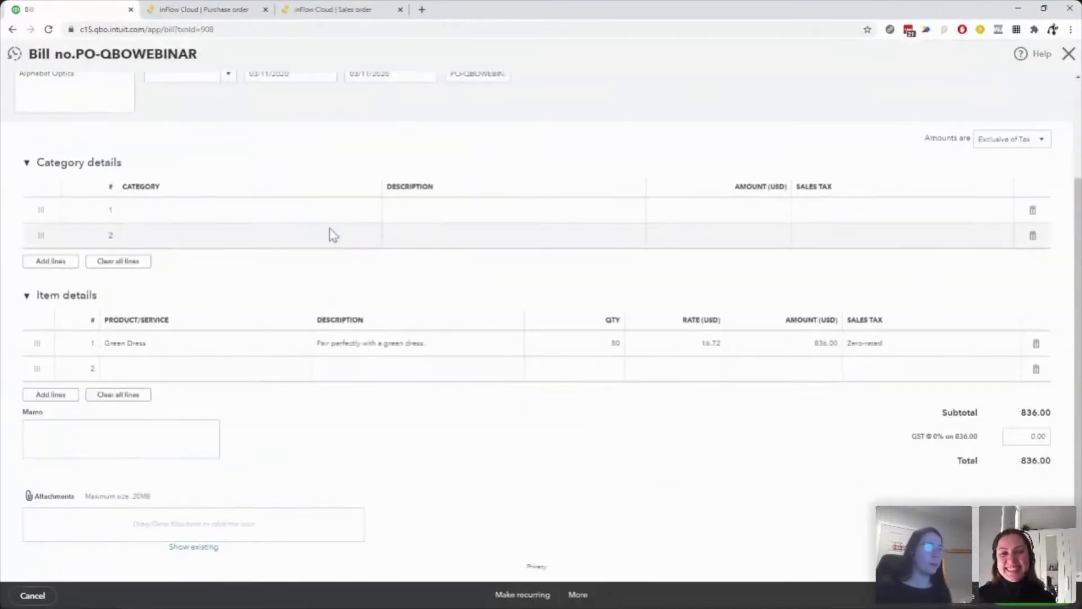
scroll(648, 316, up, 2)
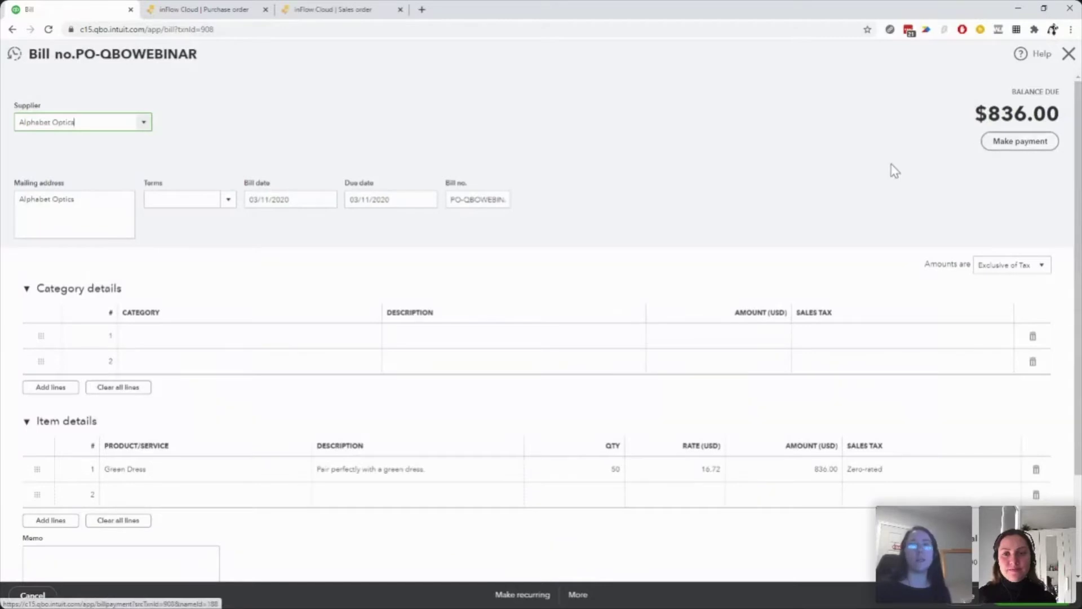
scroll(401, 376, down, 2)
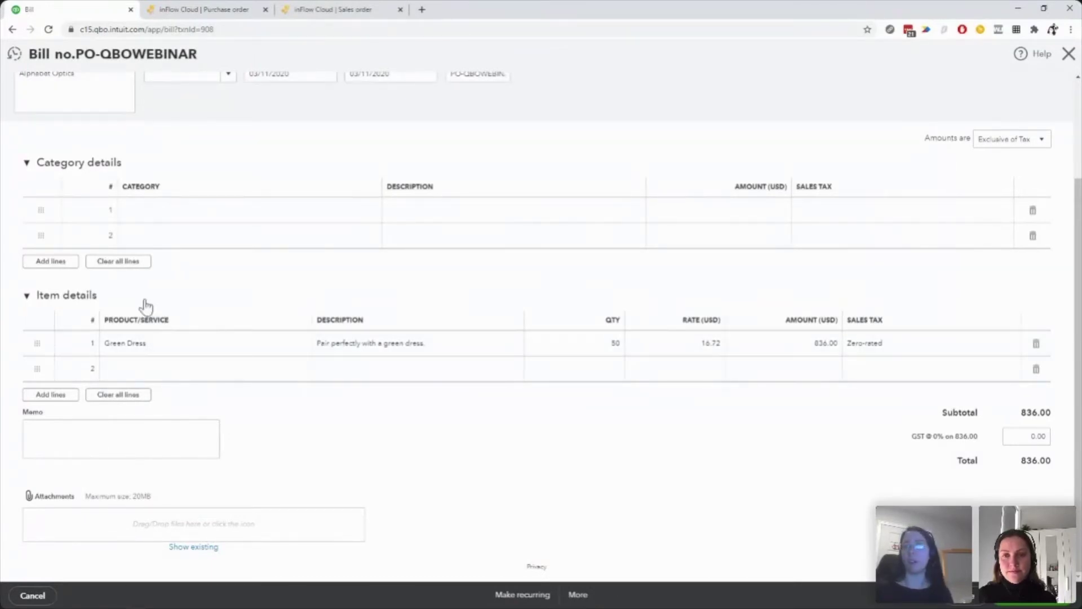
scroll(145, 308, up, 3)
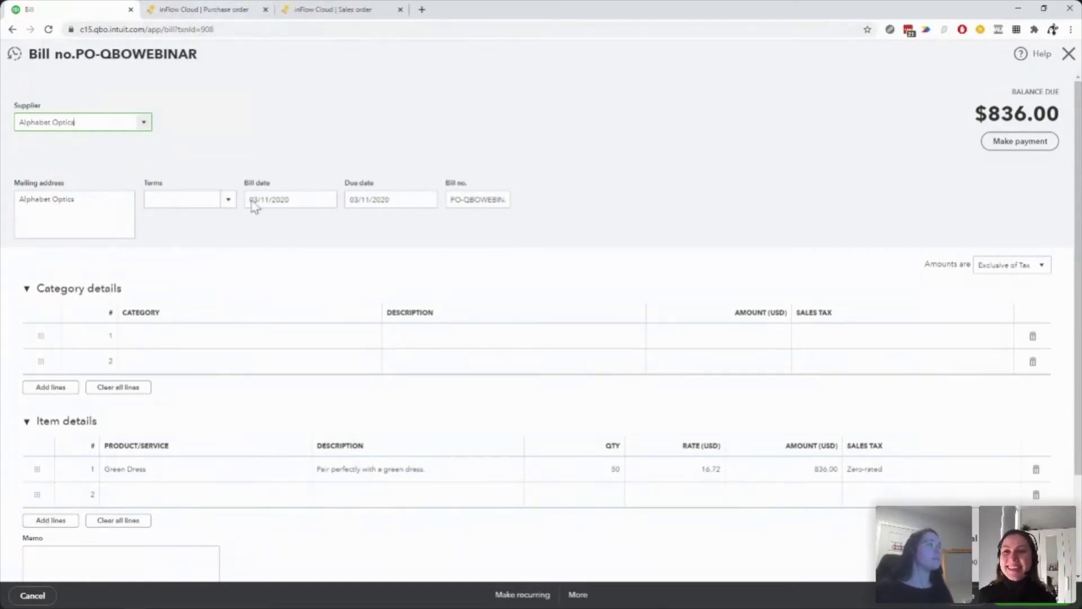
scroll(268, 288, down, 2)
scroll(268, 288, up, 2)
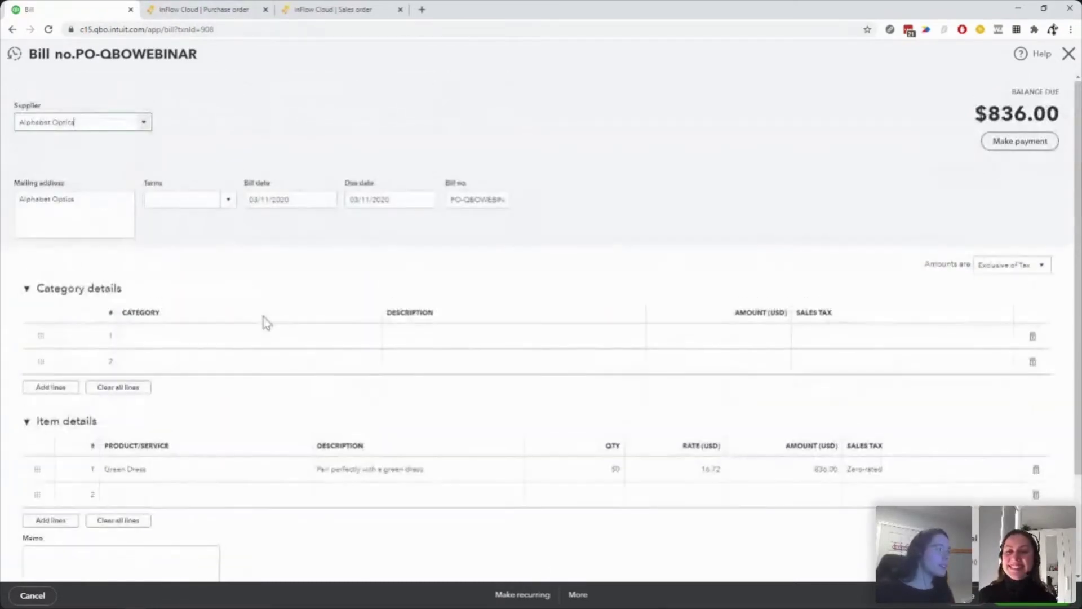
Switch to inFlow Cloud, fulfill the remaining items on PO-QBOWEBINAR and pay the order in full
click(233, 10)
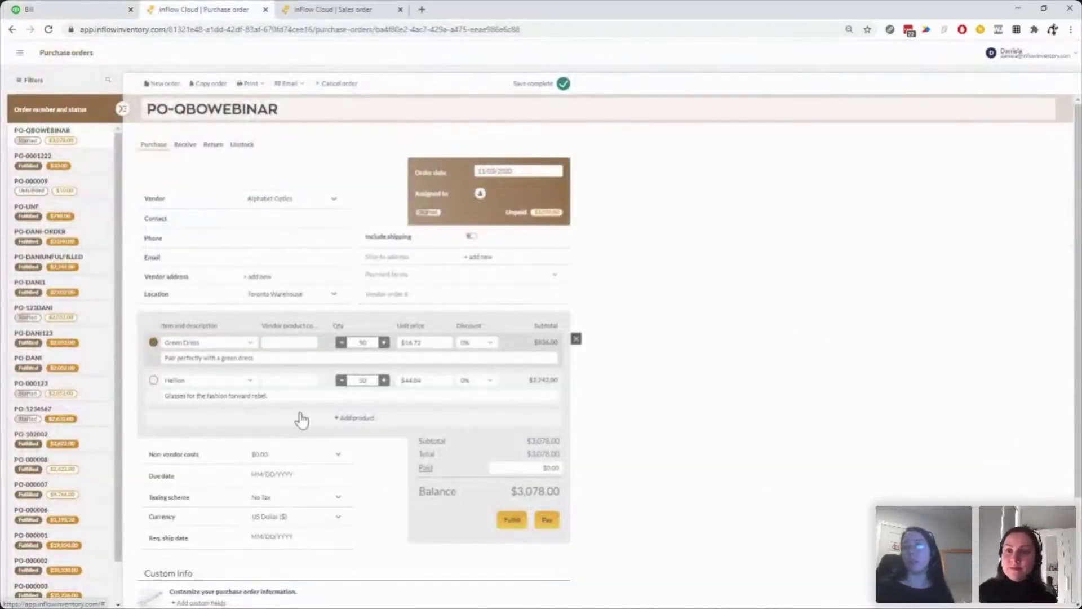
click(509, 521)
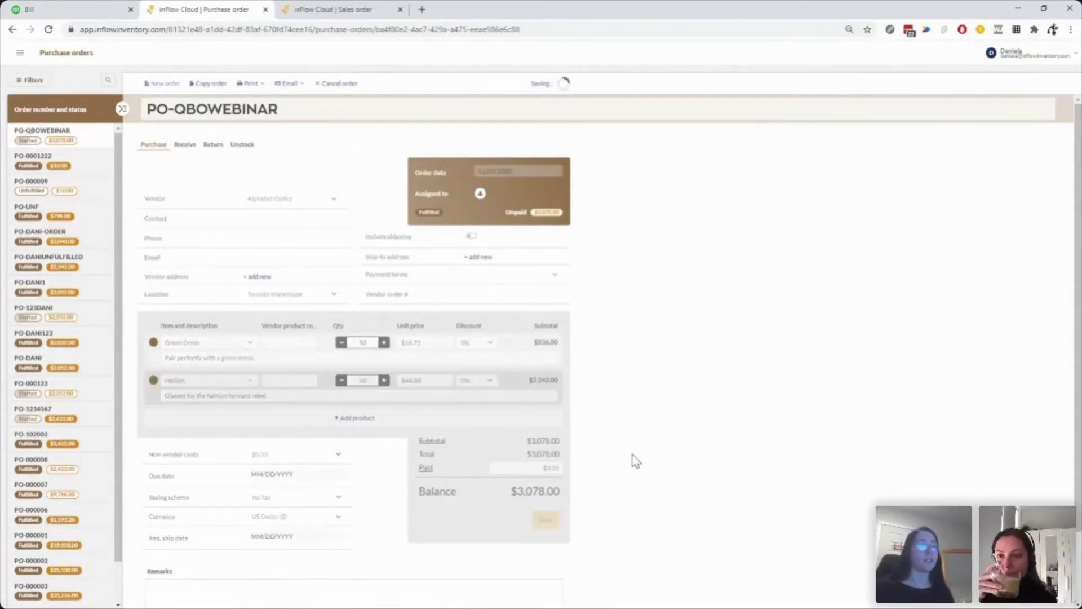
click(545, 519)
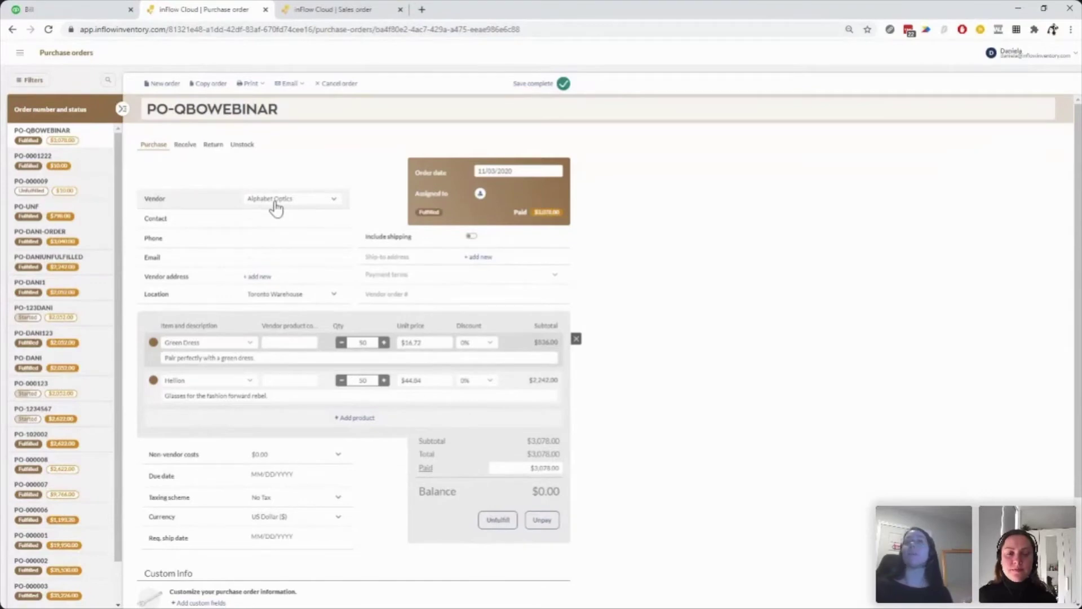
Reload the PO-QBOWEBINAR bill in QuickBooks, check its items and payment status, and close it
click(67, 8)
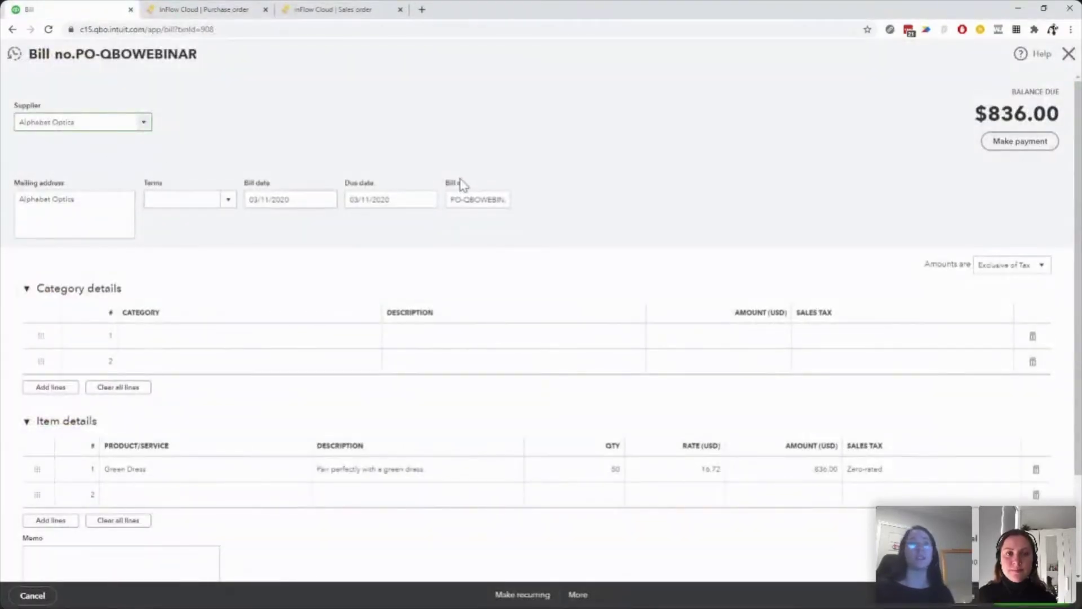
click(48, 30)
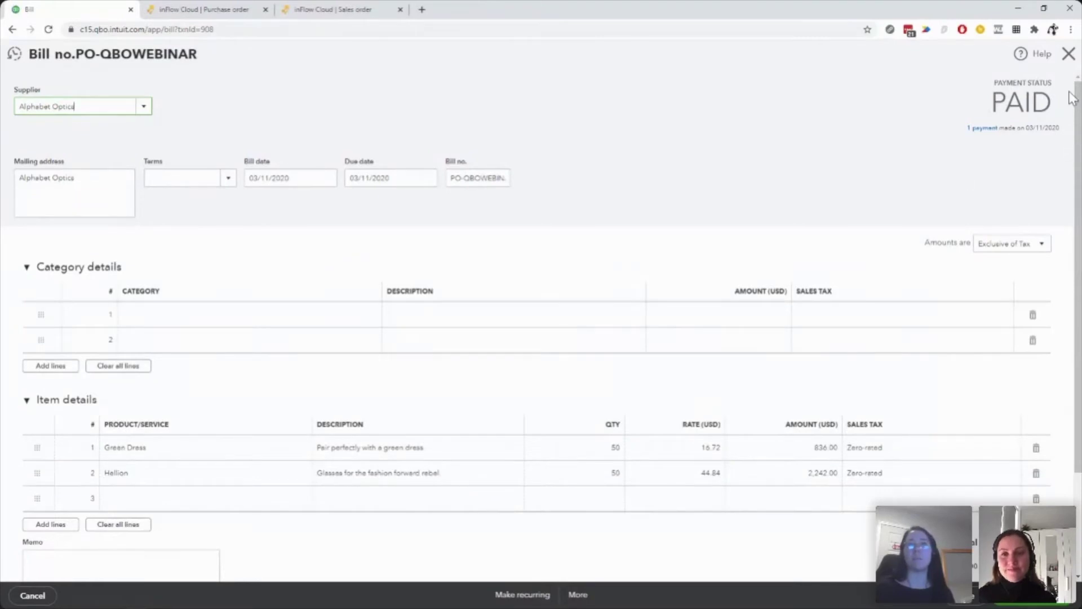
mouse_move(984, 137)
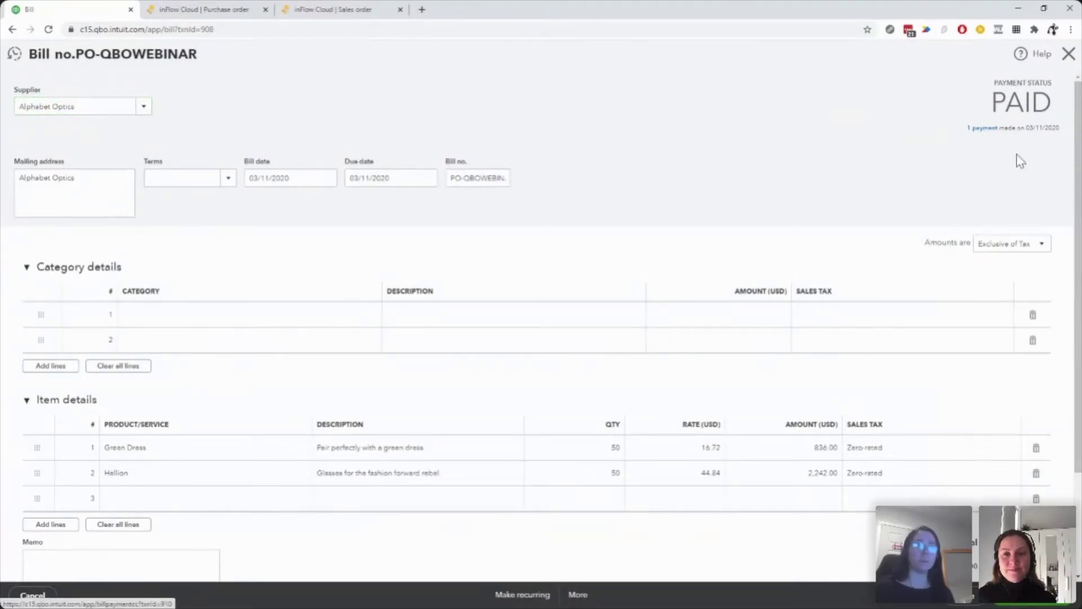
click(1068, 55)
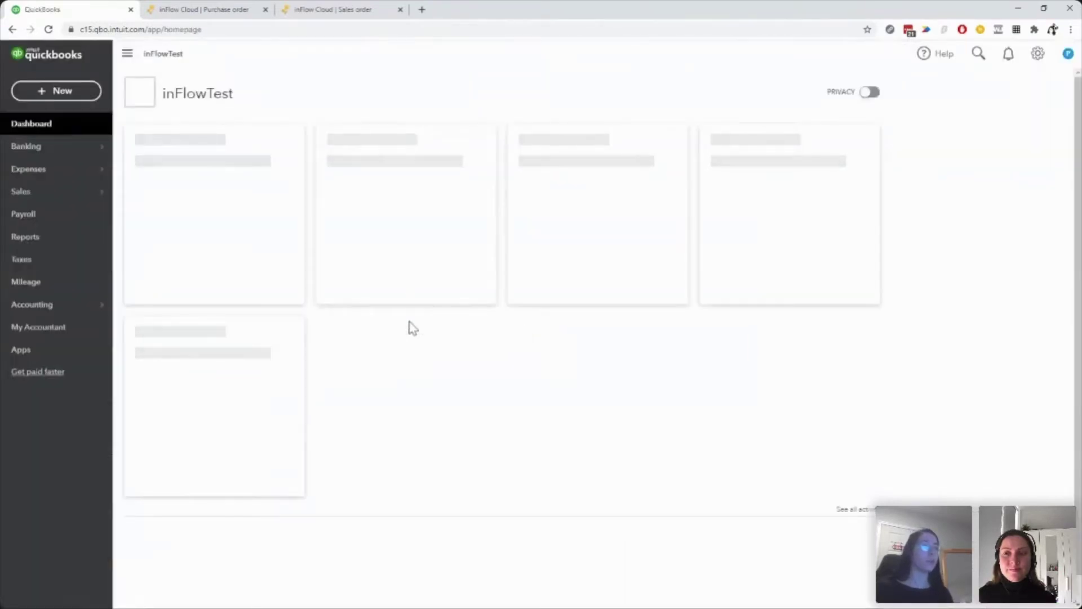
From the expense transactions, open the credit card bill payment for PO-QBOWEBINAR to review it, and close it
click(45, 172)
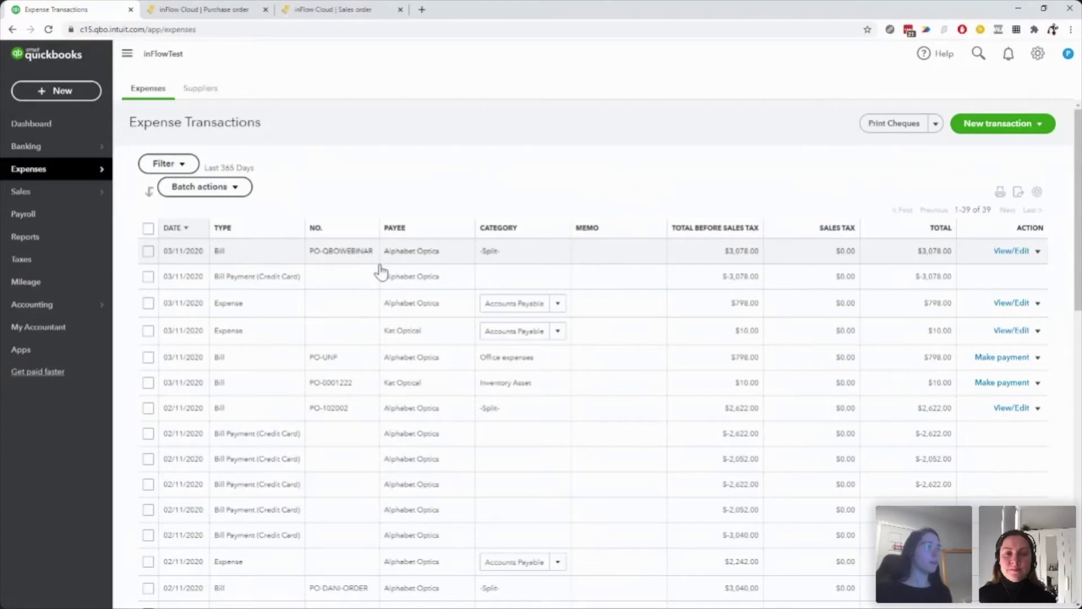
click(246, 280)
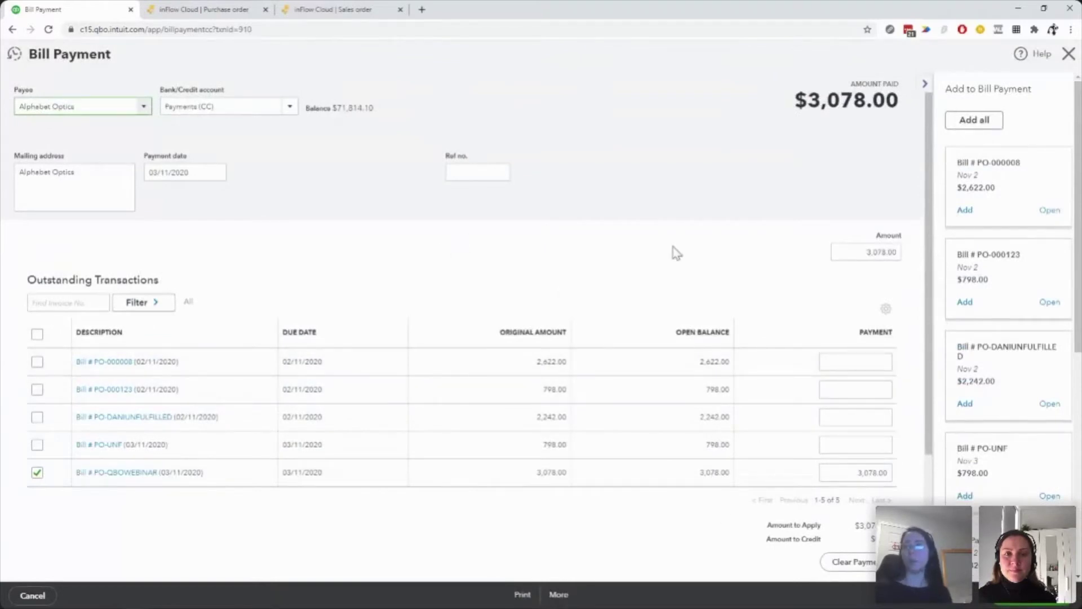
click(1069, 54)
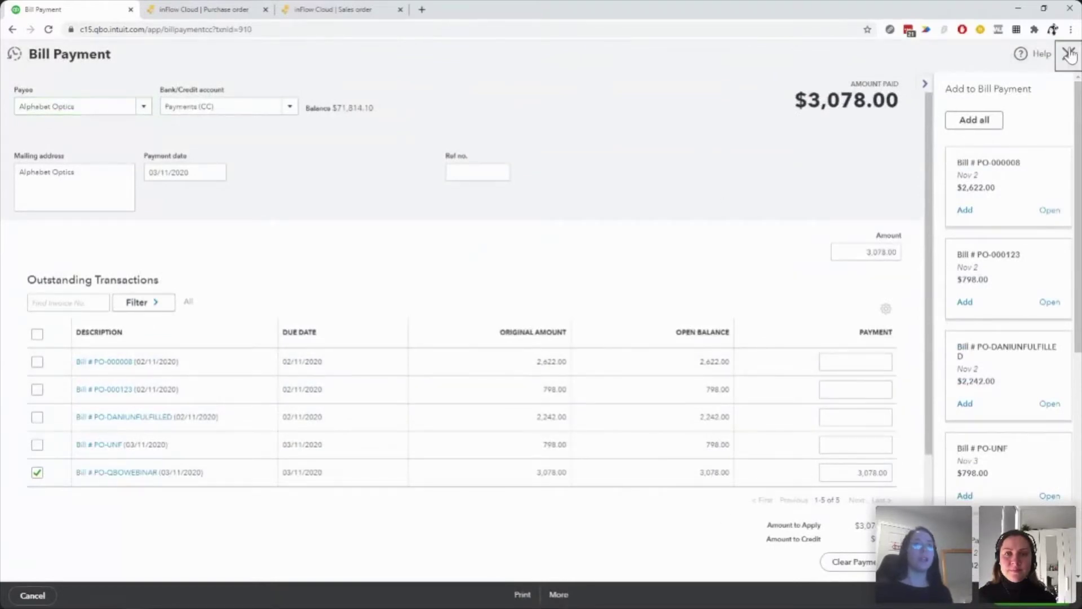
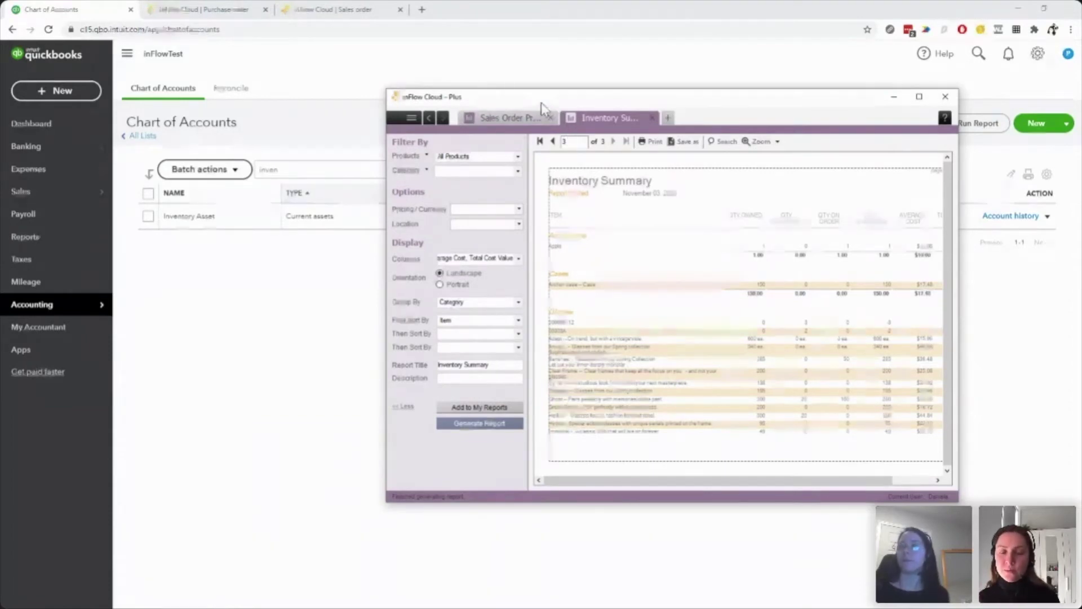
Show the Sales Order Profit Report in the inFlow Cloud desktop window and move the window aside
click(519, 117)
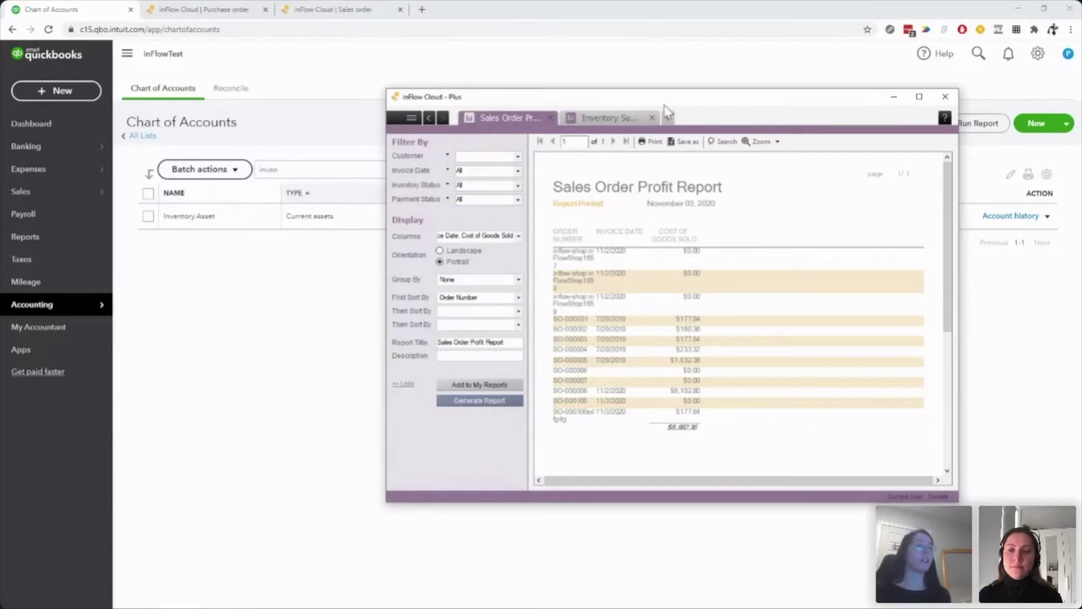
drag(581, 103, 477, 95)
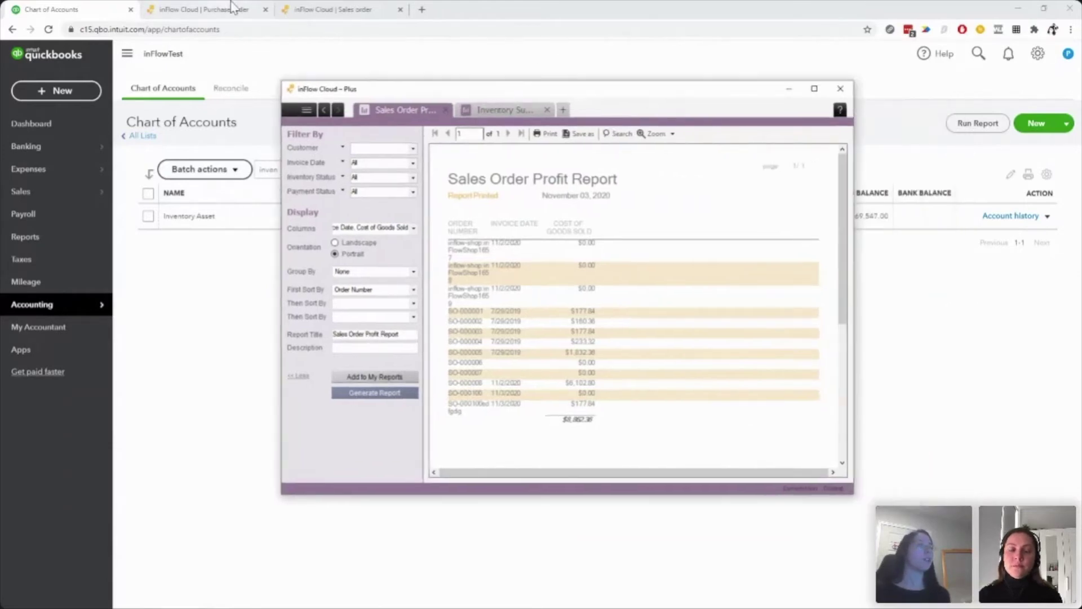
Add a blank browser tab and bring up the SO-QBOWEBINAR sales order in inFlow Cloud
click(422, 12)
click(422, 11)
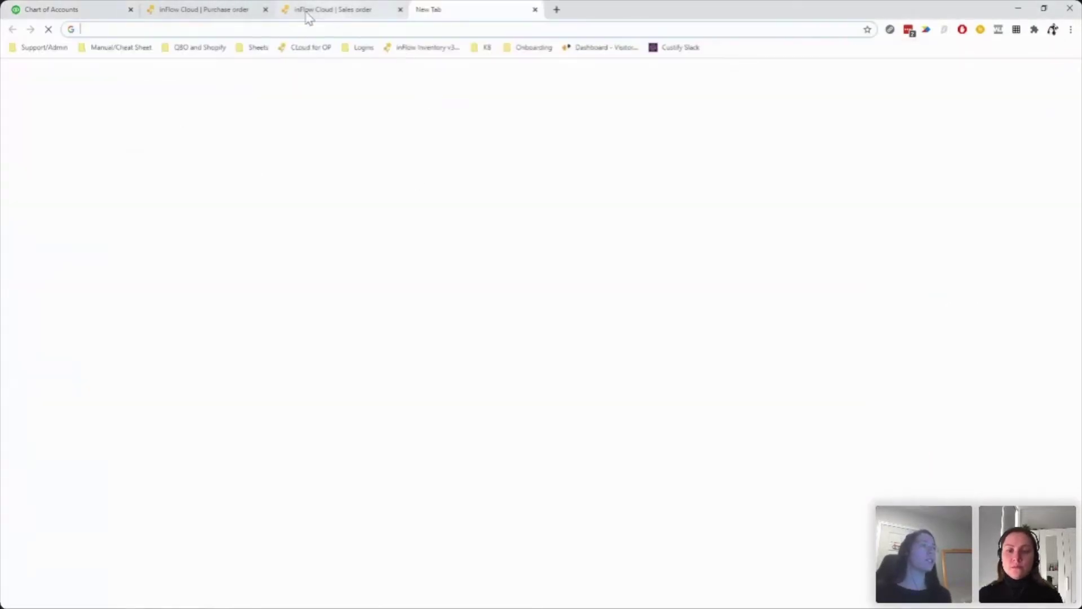
click(170, 14)
click(319, 13)
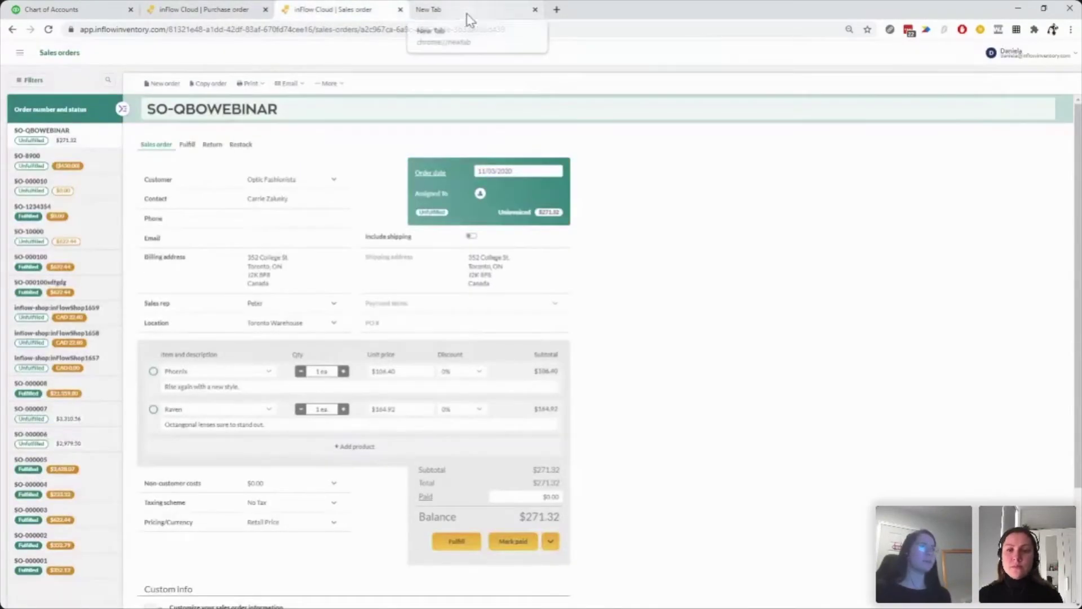
Load the inFlow Cloud homepage in the blank browser tab and start a new sales order for Active Vision
click(466, 16)
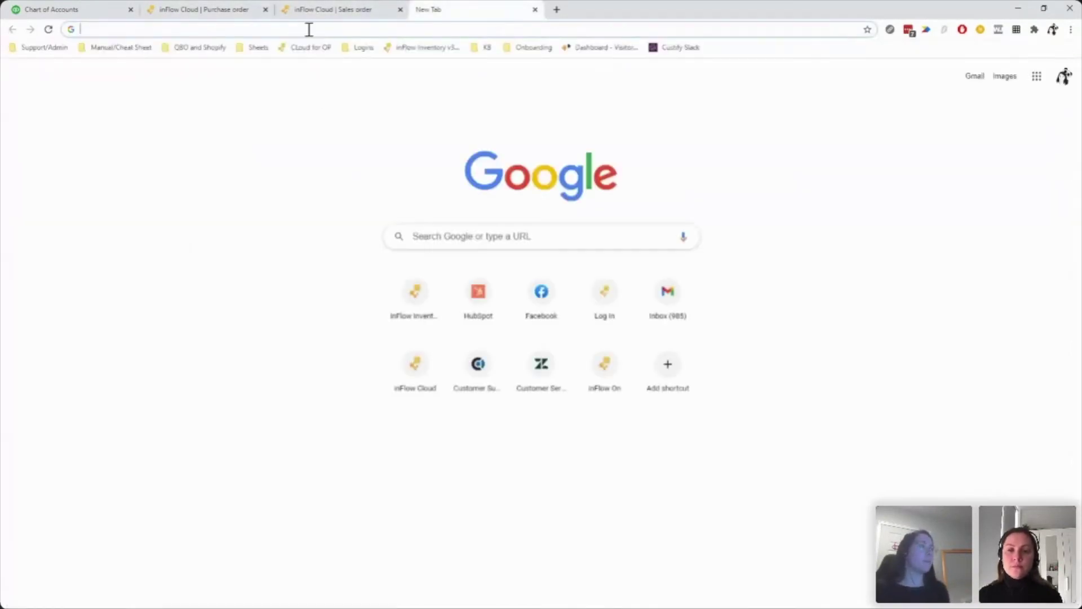
text(ap)
key(Return)
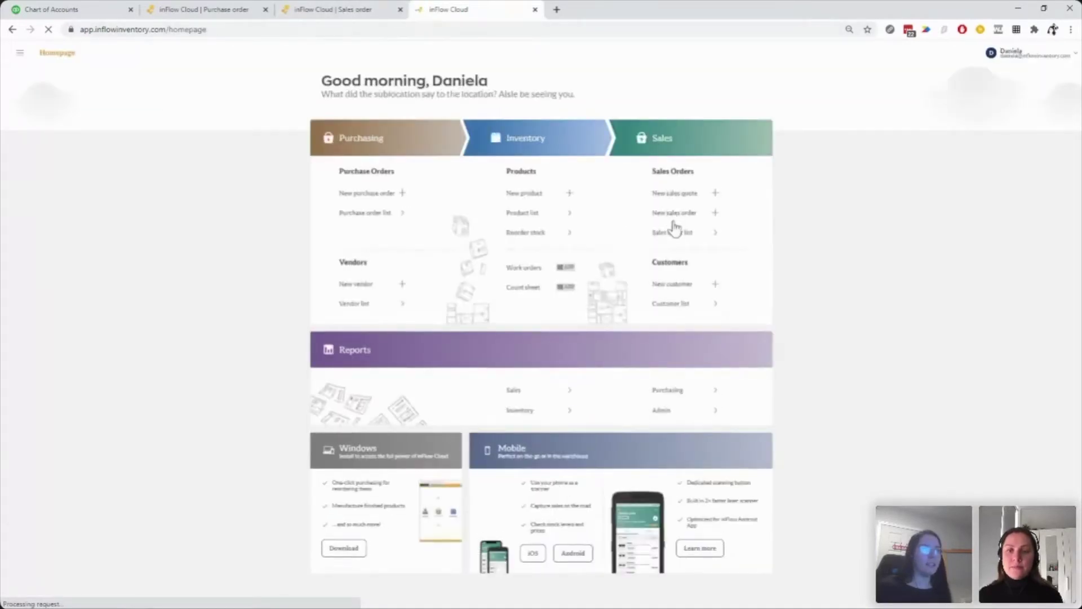
click(674, 214)
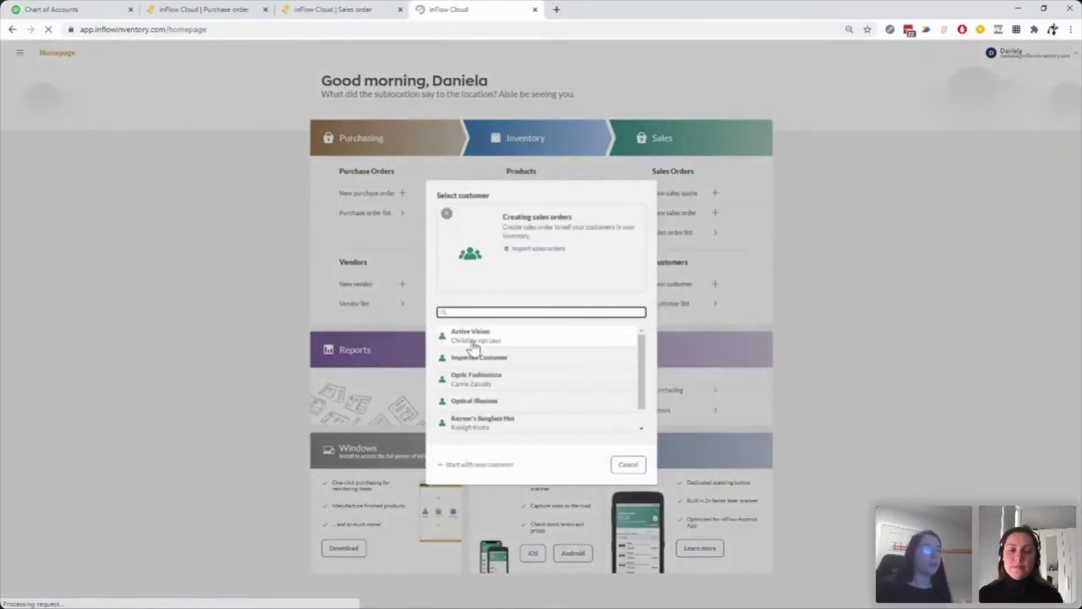
click(472, 339)
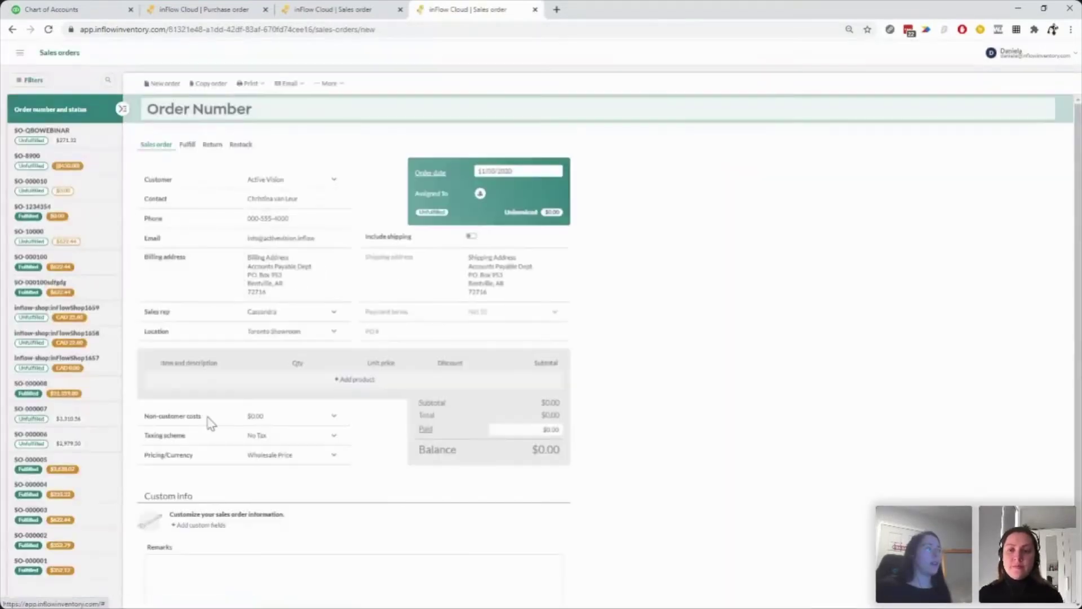
Add the Archon product to the new sales order and name the order SO-COGS
click(203, 385)
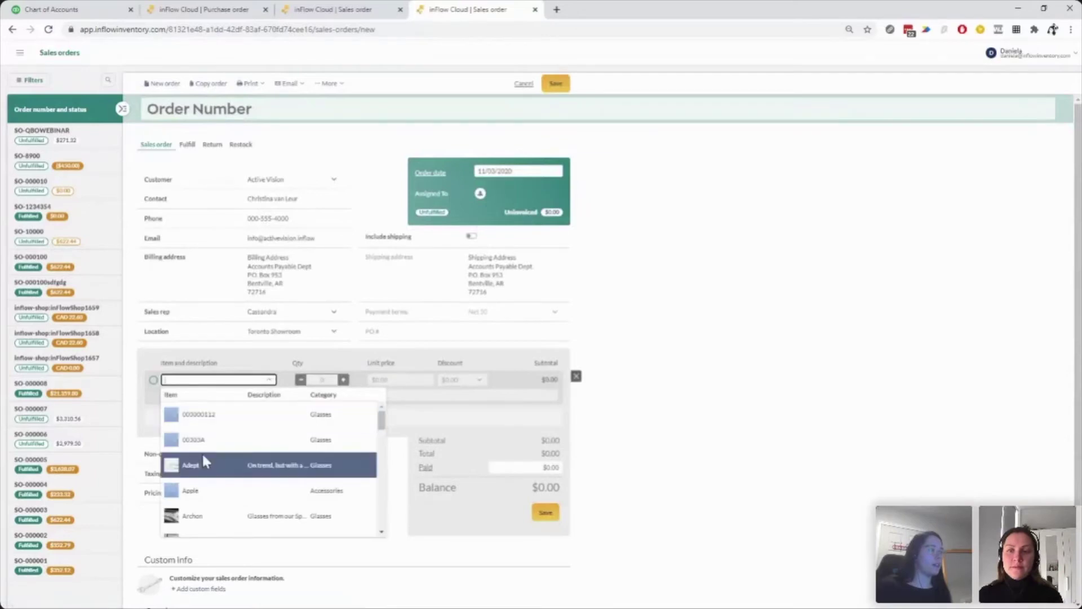
click(213, 515)
click(208, 110)
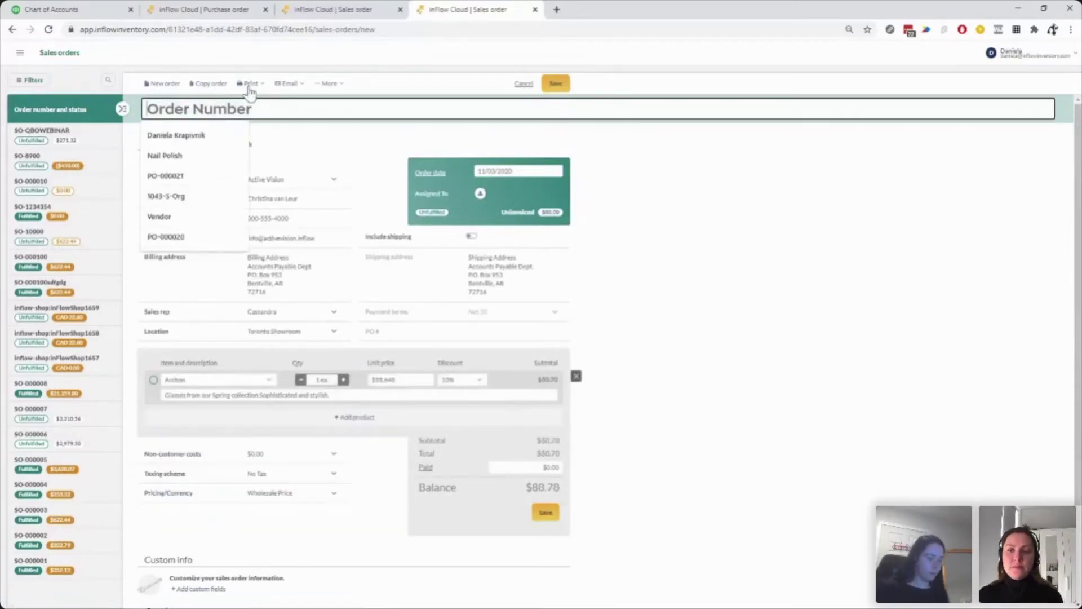
text(SO-COGS)
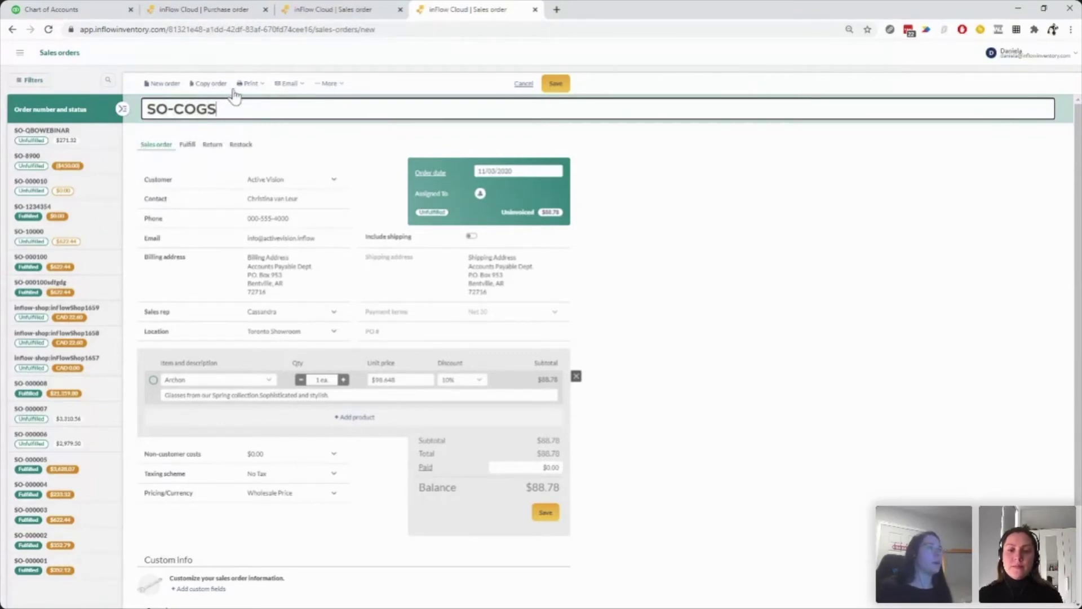
Save the SO-COGS sales order and mark it as fulfilled and paid
click(556, 87)
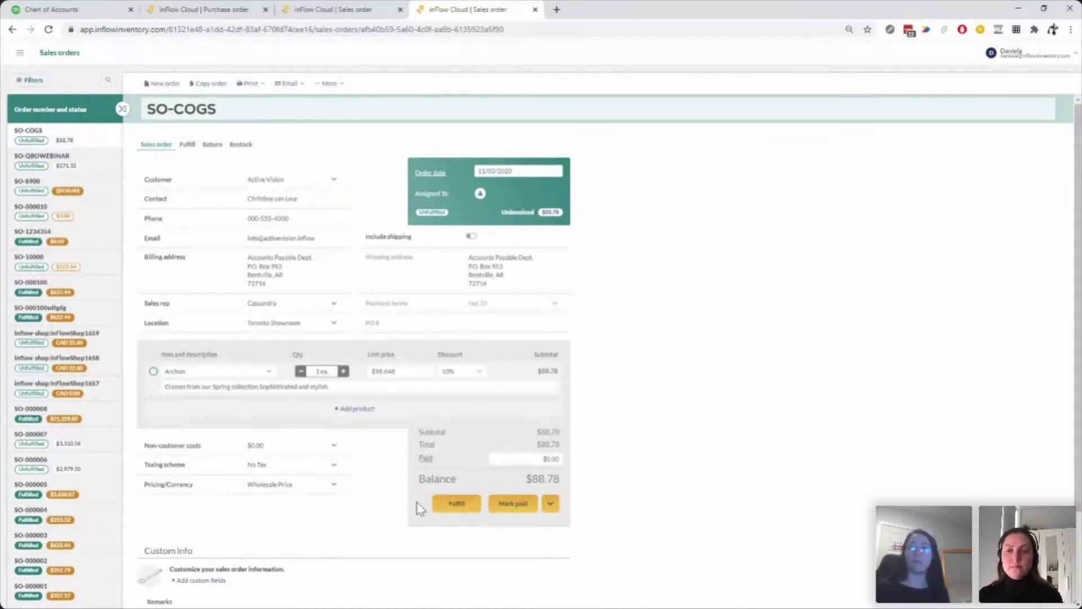
click(458, 509)
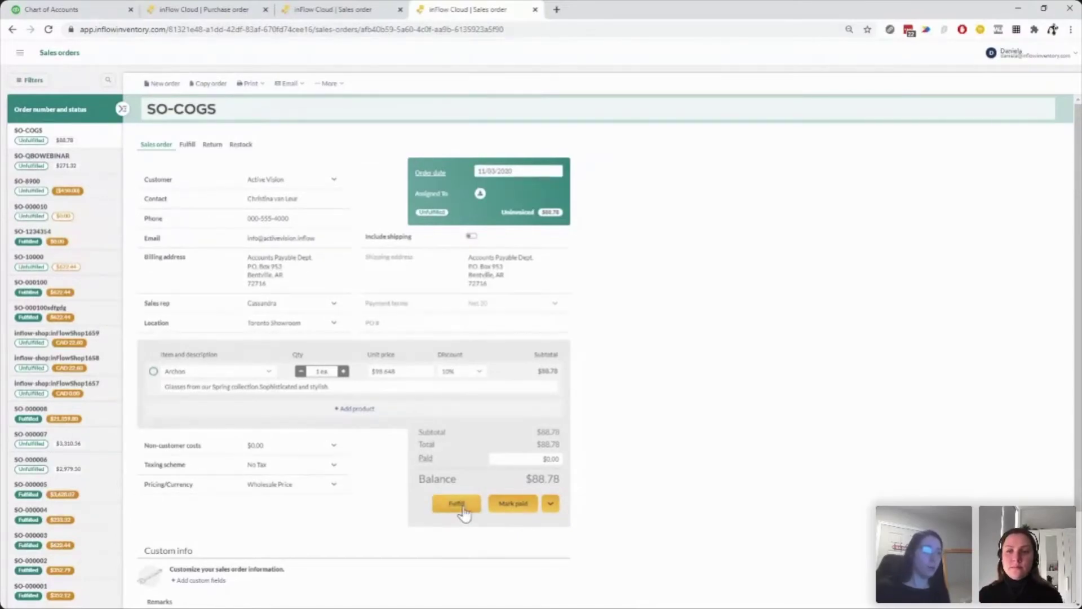
click(515, 506)
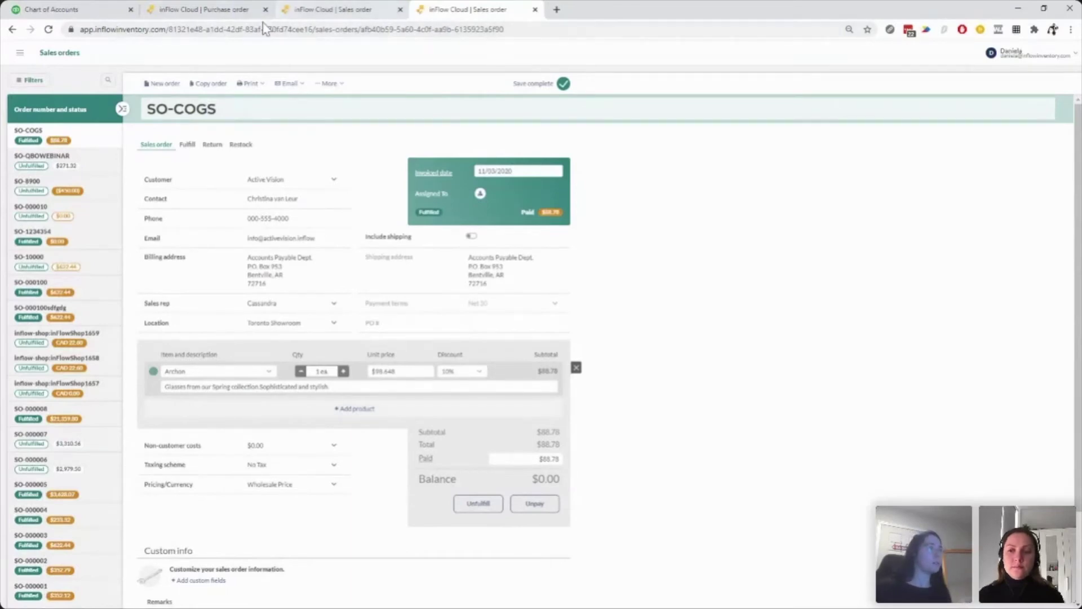
Regenerate the Sales Order Profit Report in the inFlow Cloud desktop window, examine the cost of goods sold for SO-COGS, and minimize the window
click(218, 601)
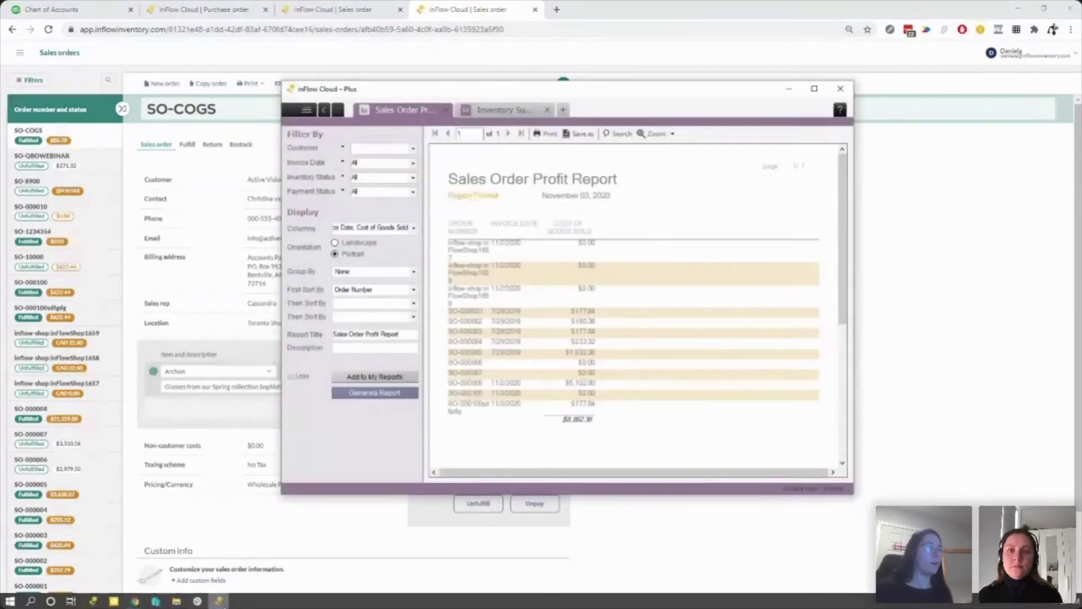
click(376, 396)
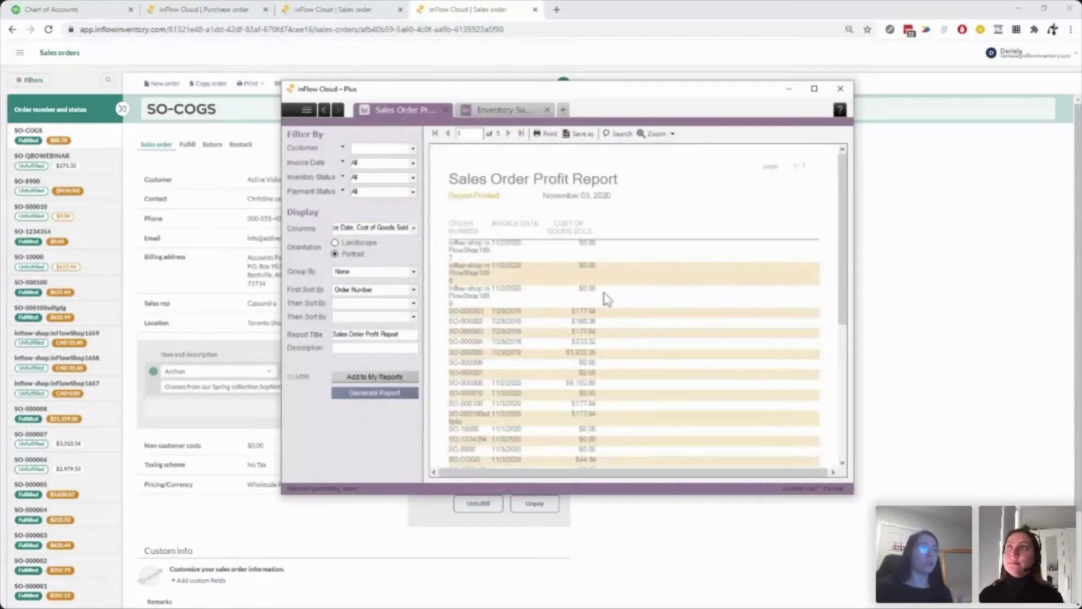
scroll(605, 299, down, 5)
scroll(586, 338, up, 3)
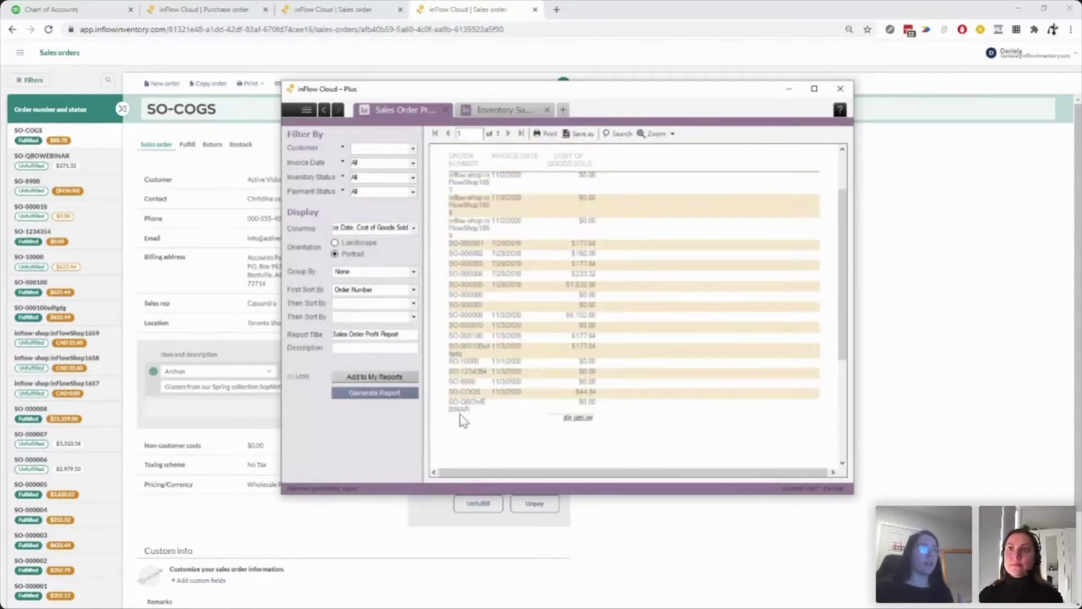
scroll(519, 423, up, 3)
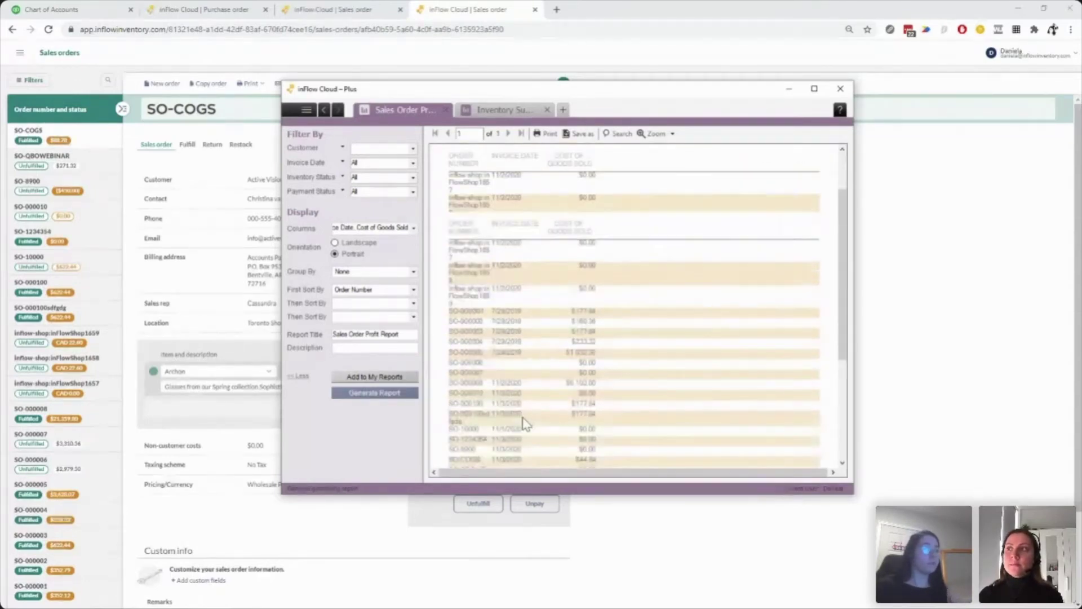
scroll(525, 423, down, 2)
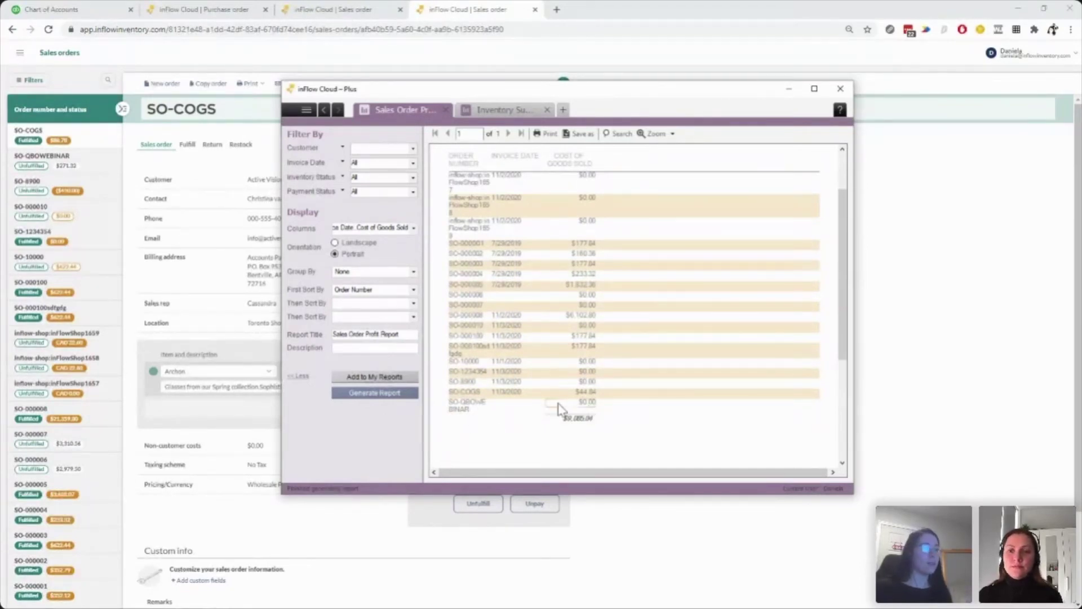
scroll(521, 407, up, 2)
scroll(521, 407, down, 2)
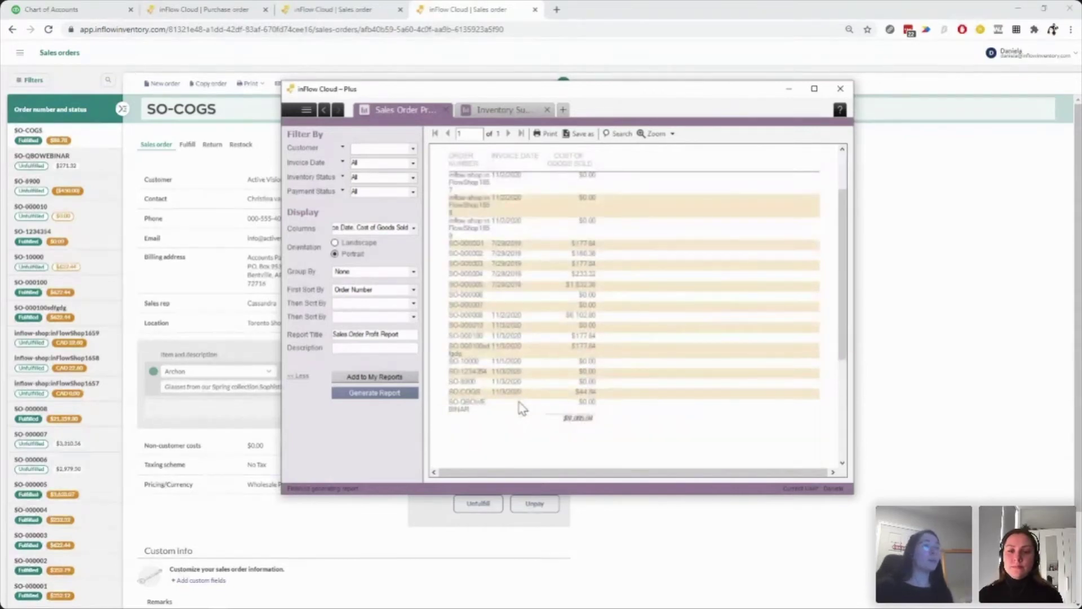
scroll(521, 406, up, 2)
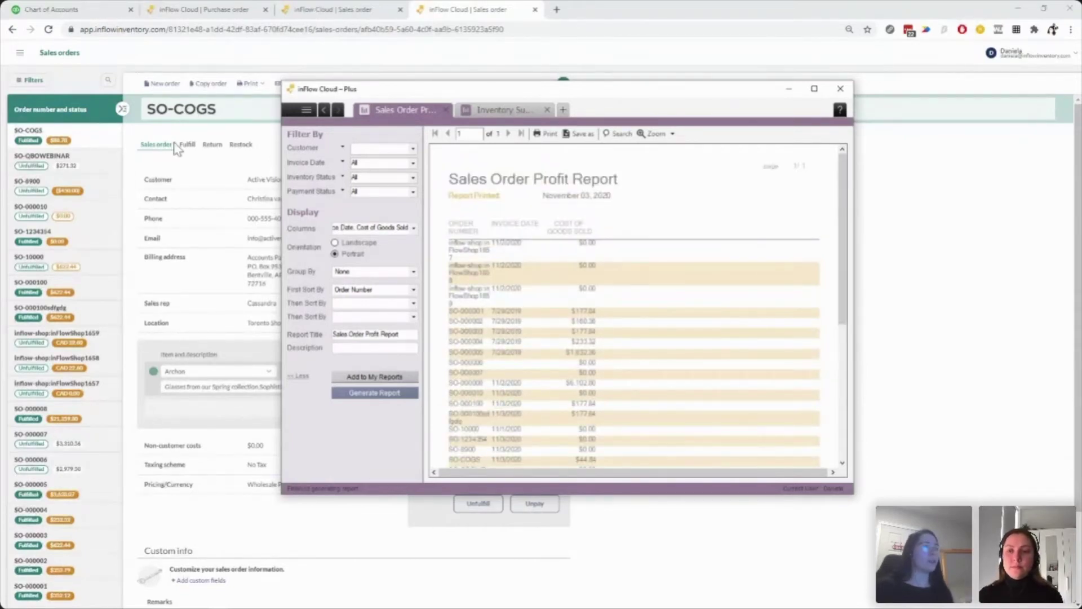
scroll(648, 341, down, 2)
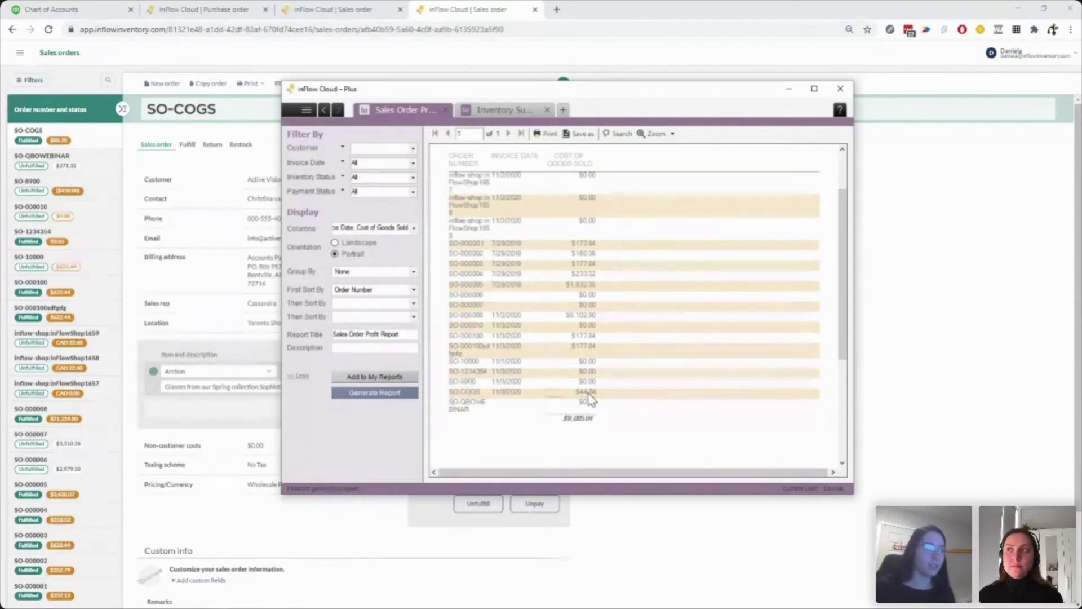
click(789, 88)
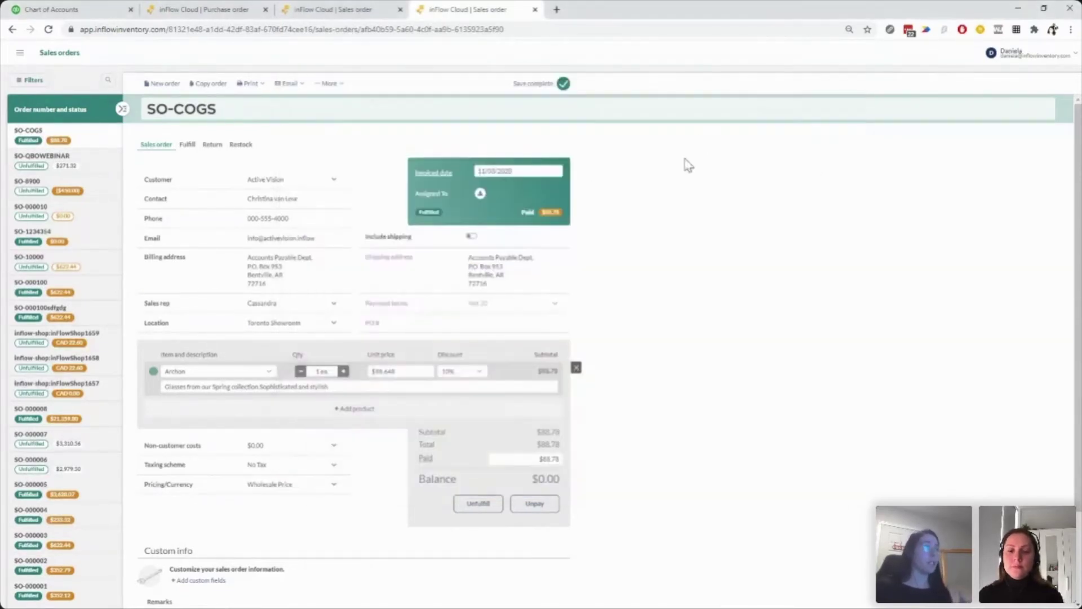
Switch to QuickBooks, search the chart of accounts for "cost of" and run the report for the Cost of Goods Sold account
click(93, 9)
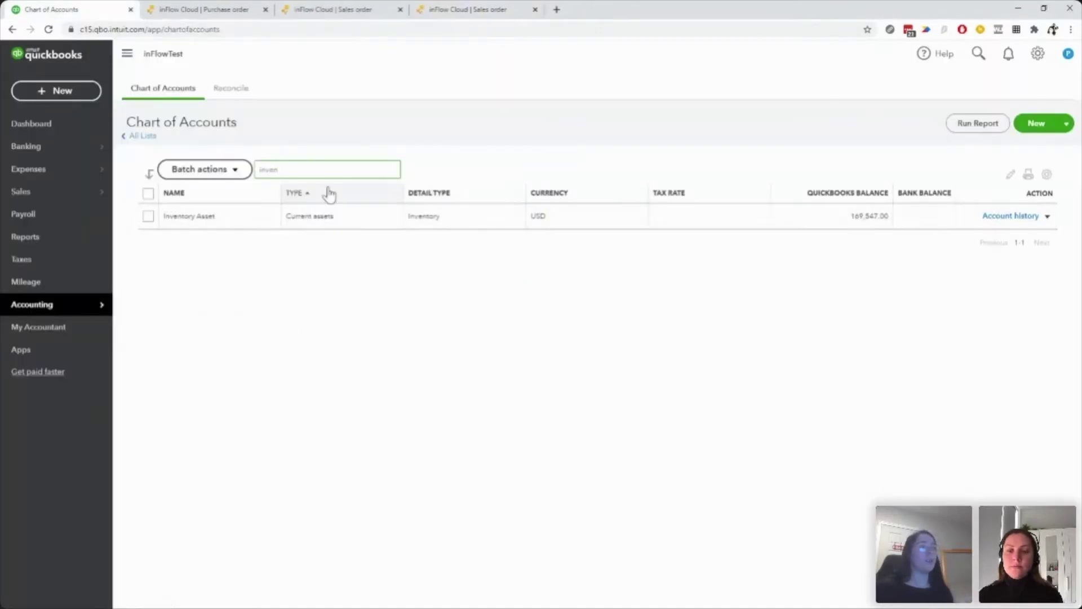
click(322, 171)
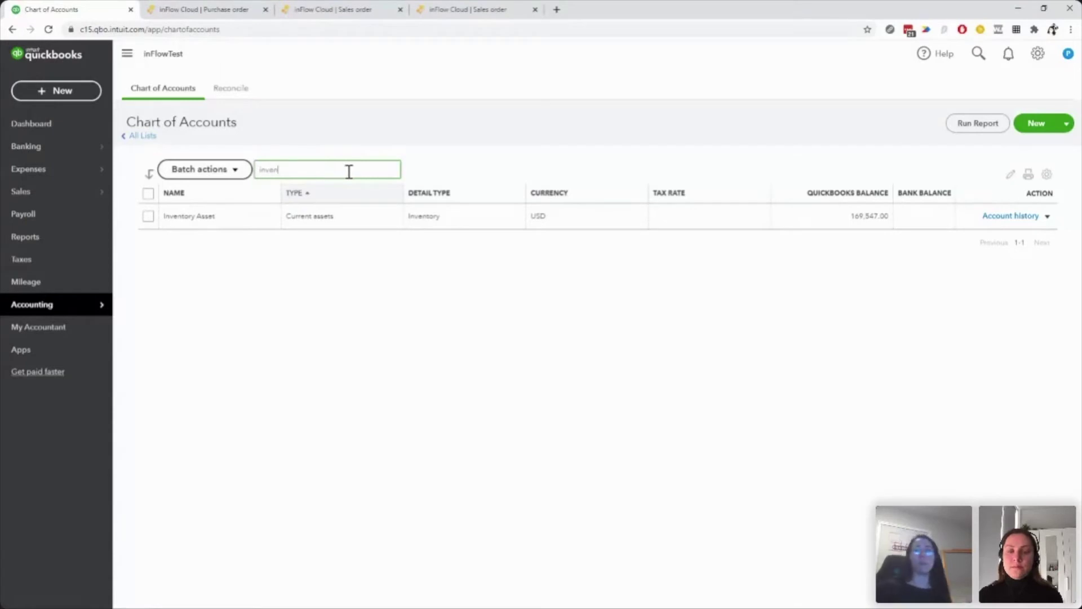
key(BackSpace)
text(cost)
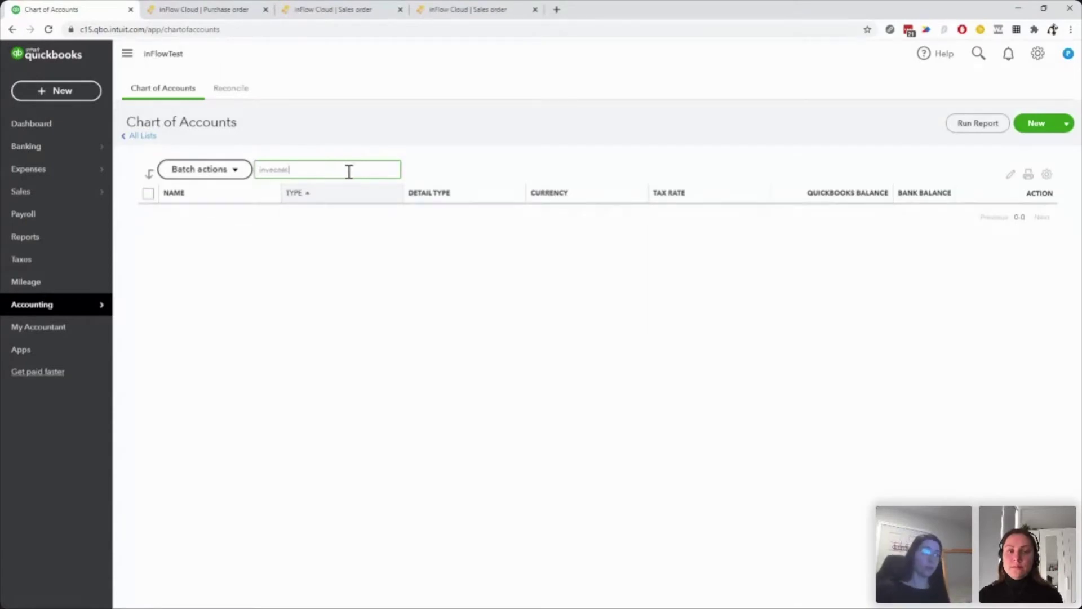
text( goodcos)
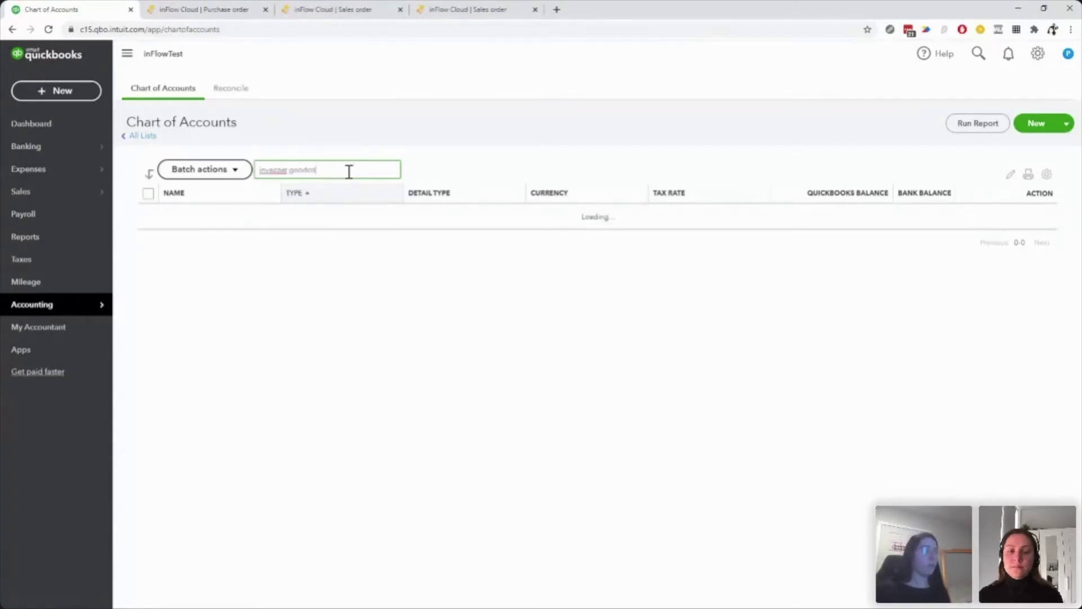
key(ctrl+a)
mouse_move(68, 167)
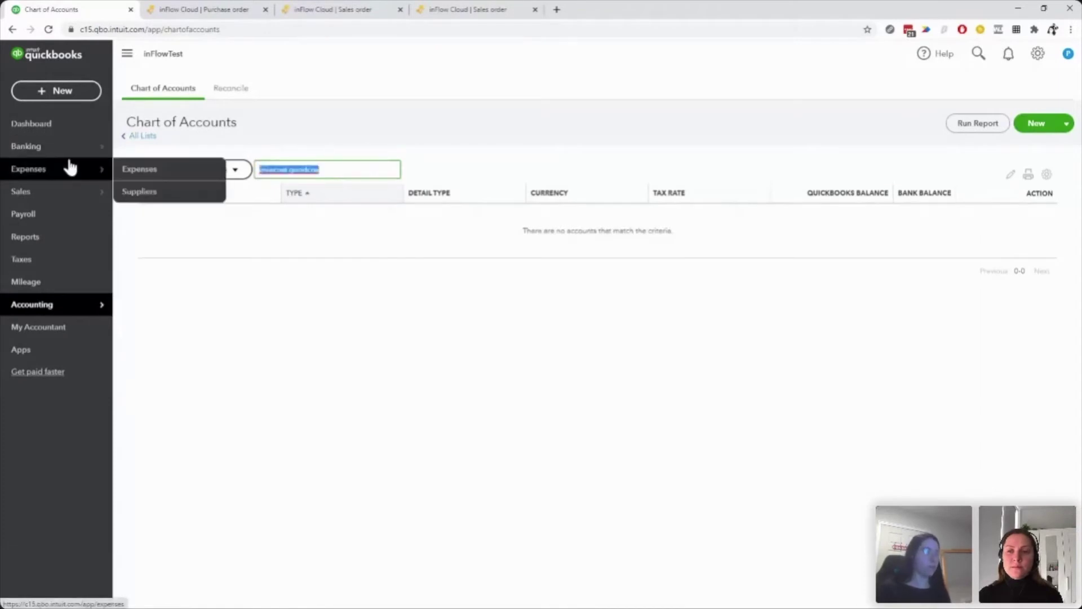
text(cost of)
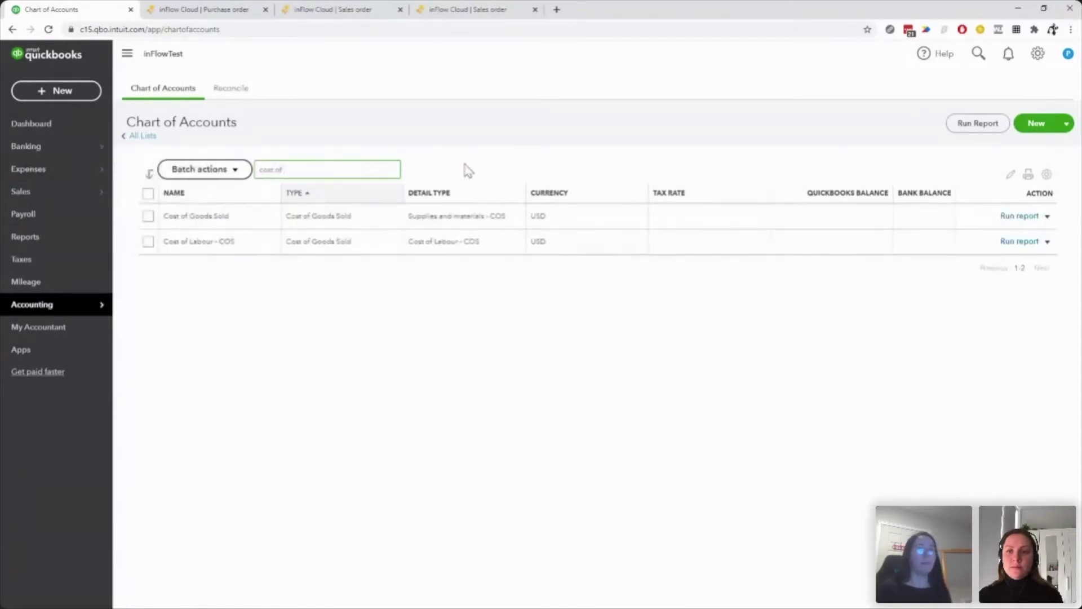
click(1018, 217)
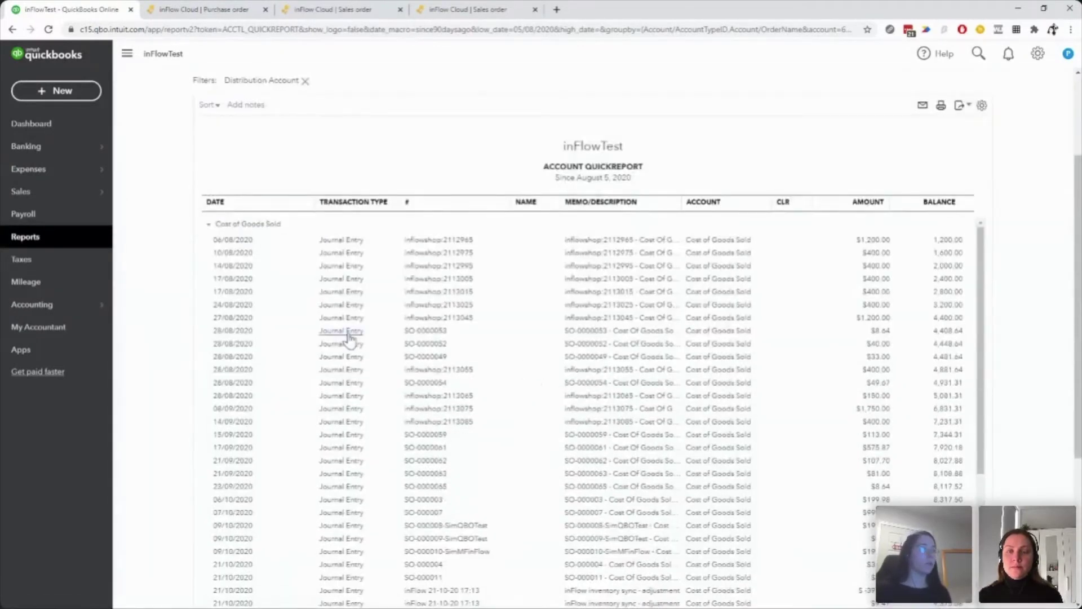
Look through the Account QuickReport for the SO-COGS journal entry and check its amount
scroll(633, 271, down, 5)
scroll(1014, 349, down, 4)
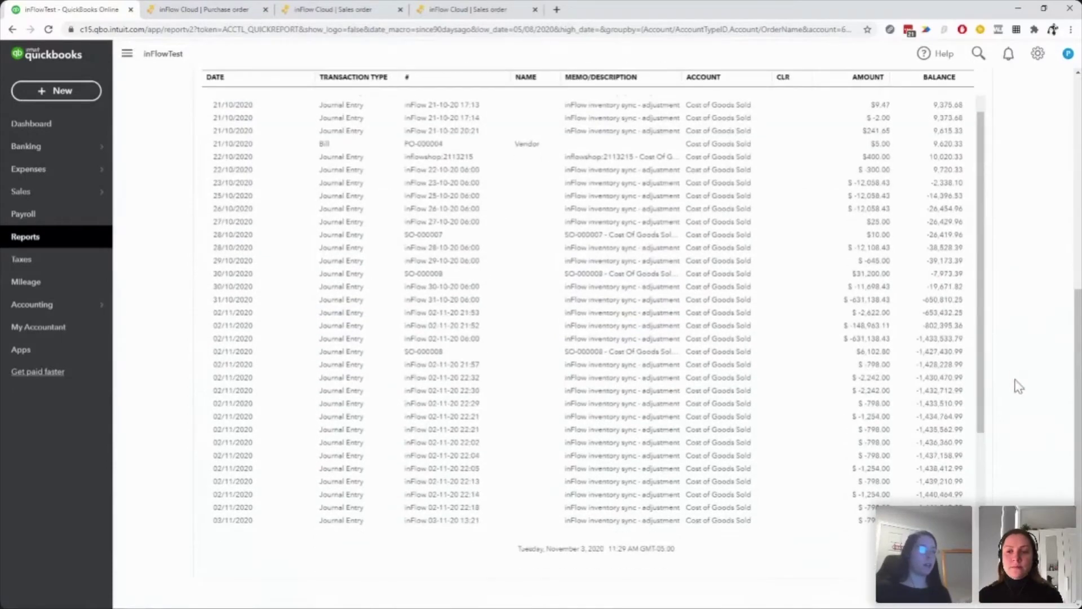
scroll(657, 350, down, 2)
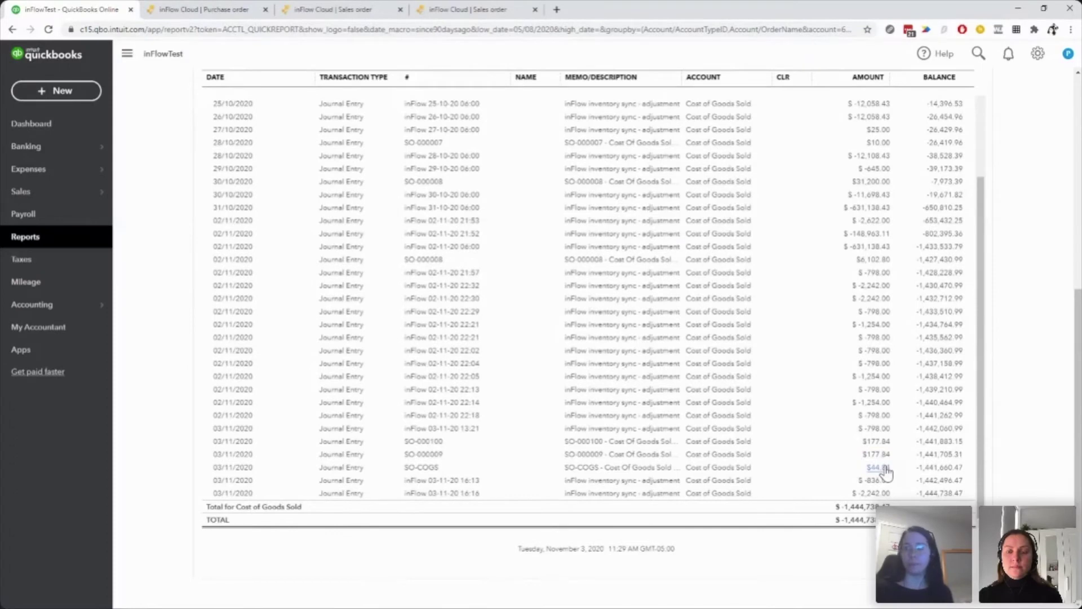
scroll(762, 454, up, 6)
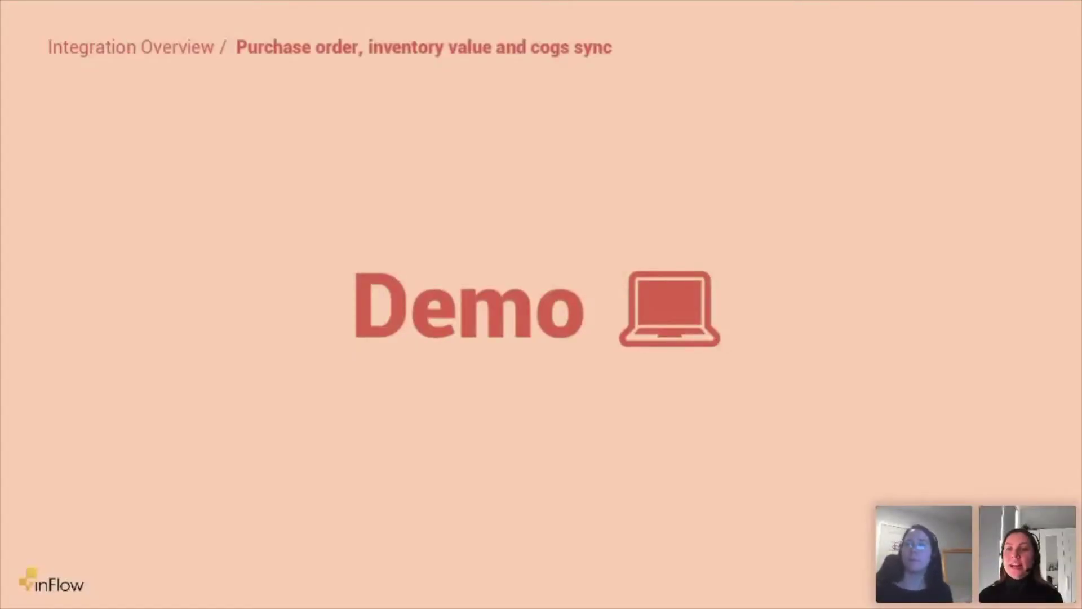
key(Right)
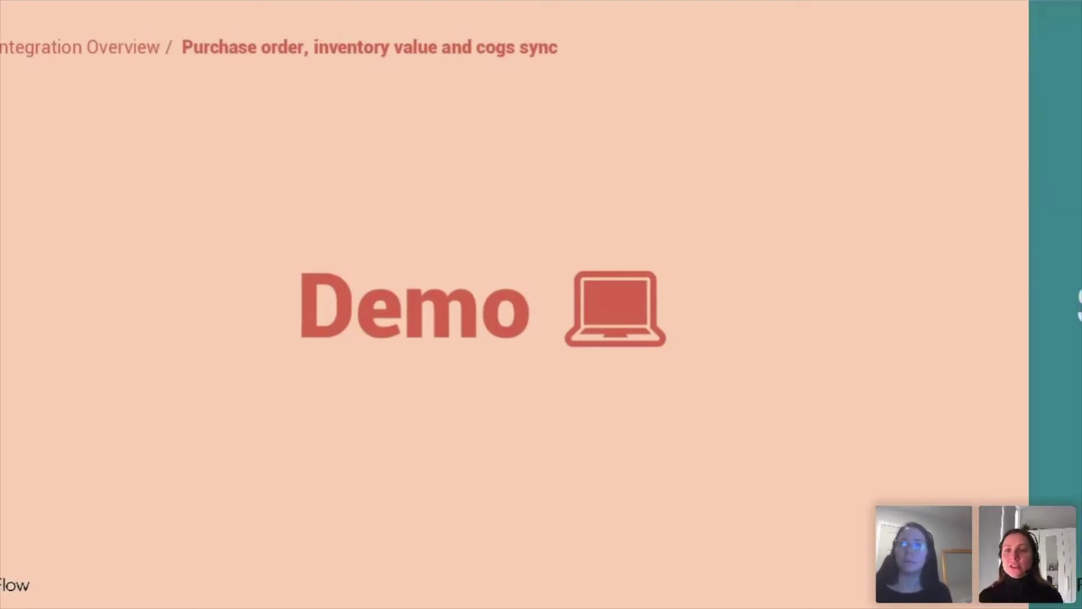
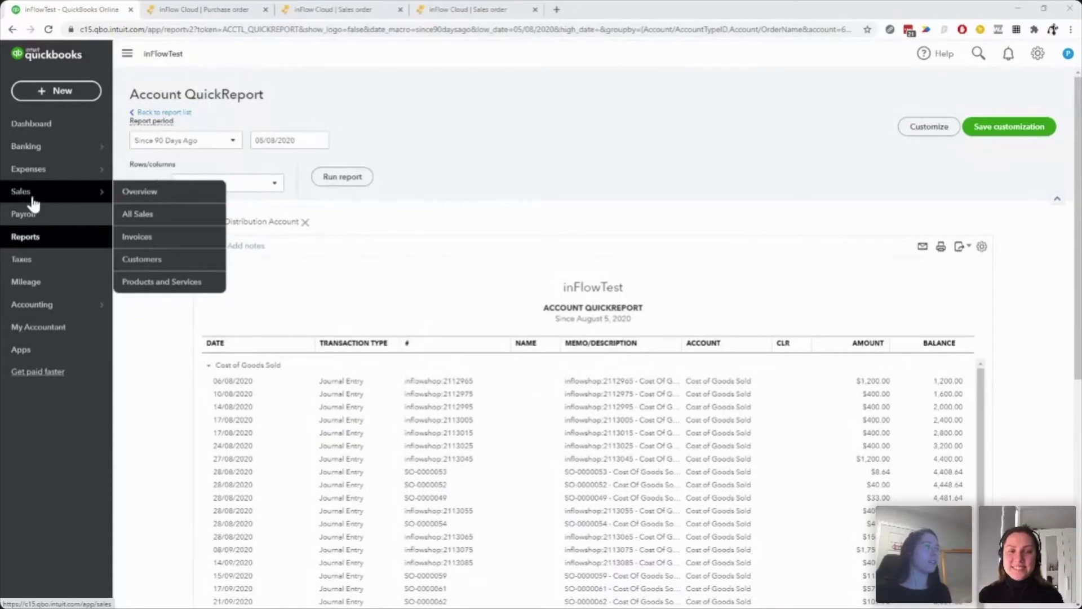
Browse all sales transactions in QuickBooks and switch back to the SO-QBOWEBINAR sales order in inFlow Cloud
click(31, 198)
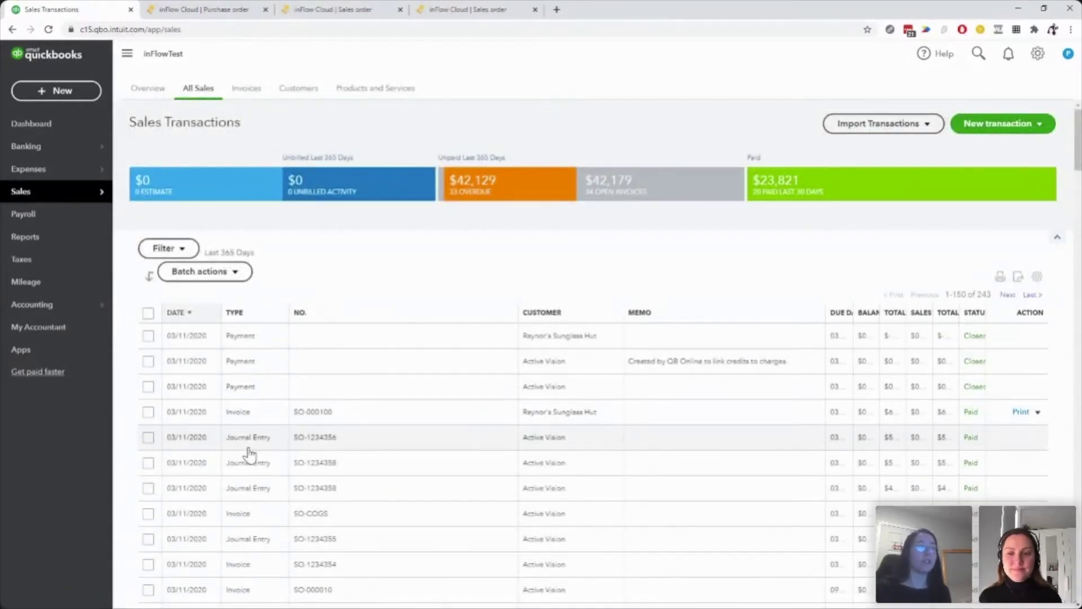
scroll(261, 453, down, 4)
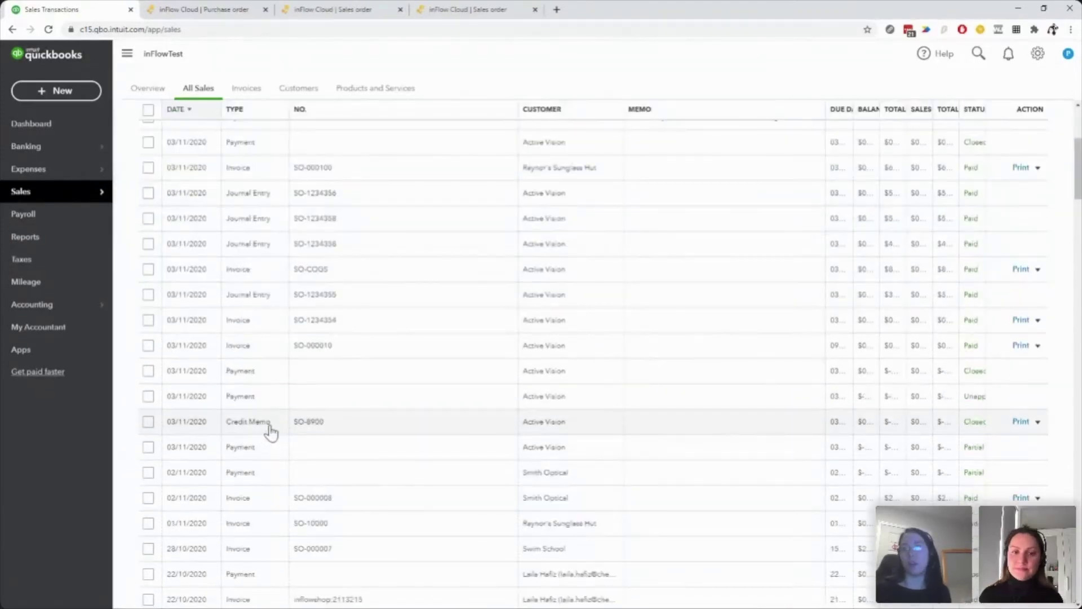
scroll(271, 431, up, 4)
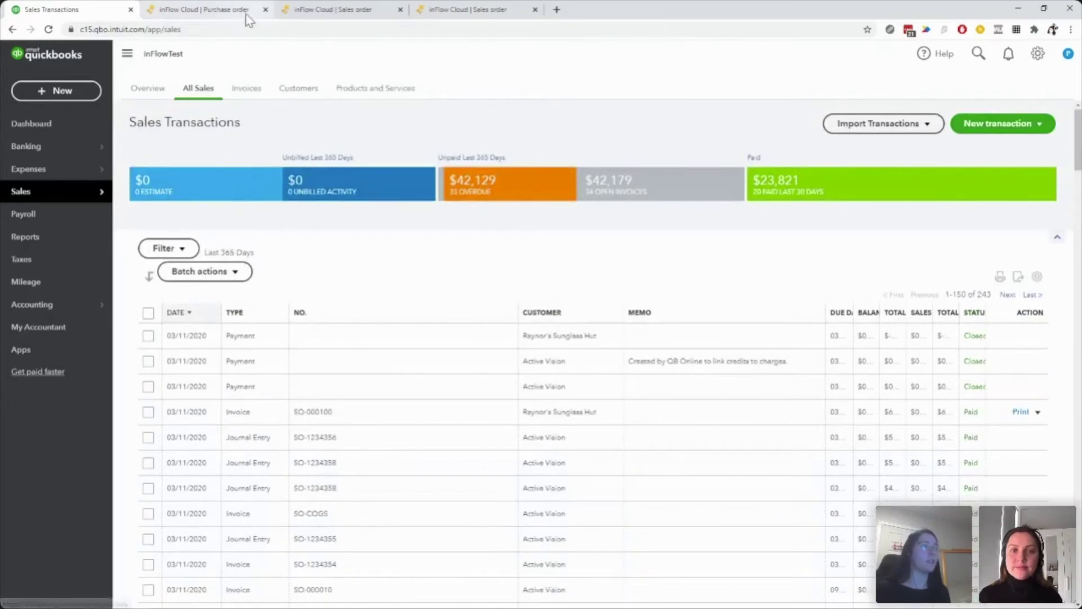
click(328, 16)
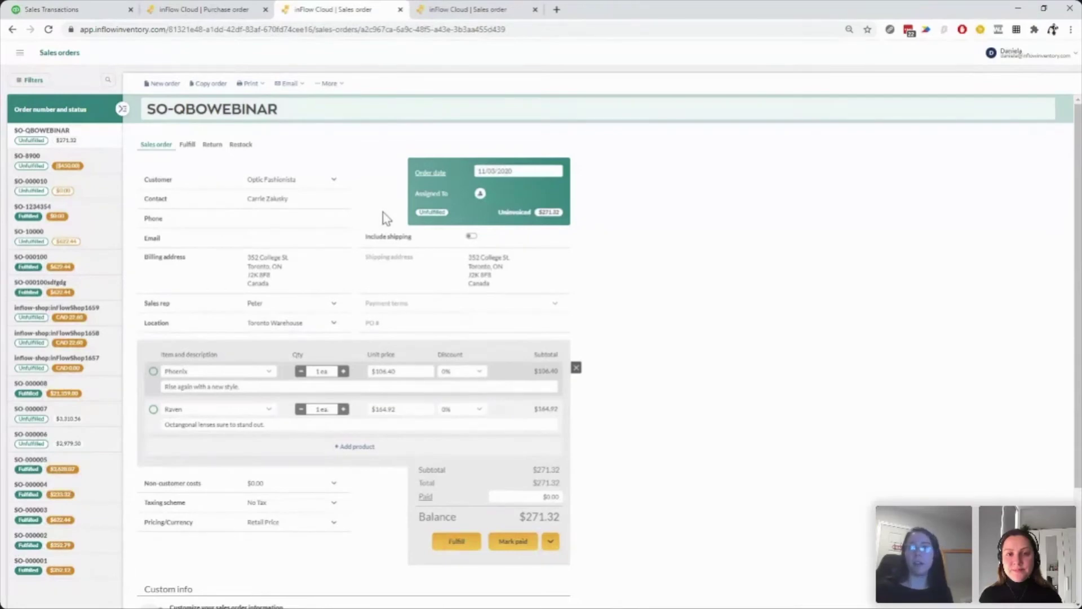
Fulfill the SO-QBOWEBINAR sales order and mark it as invoiced
scroll(364, 381, down, 3)
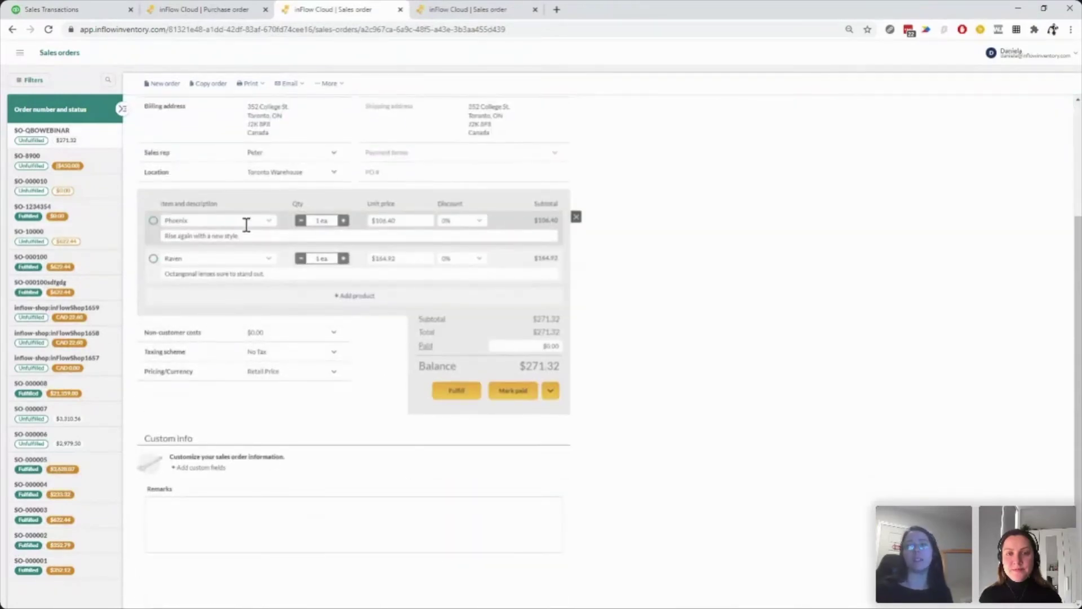
scroll(293, 346, up, 3)
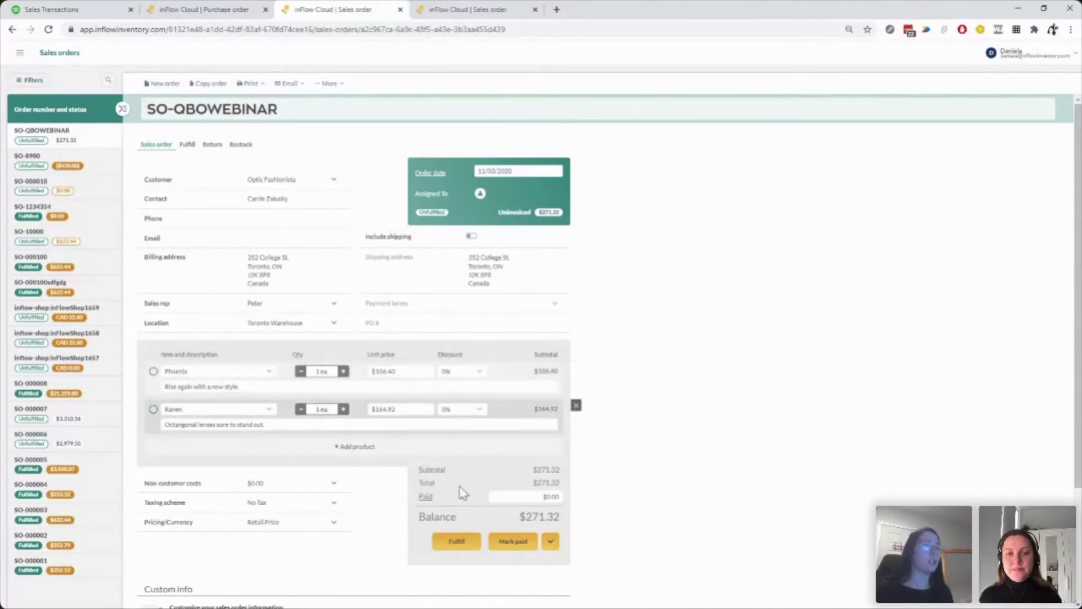
click(454, 544)
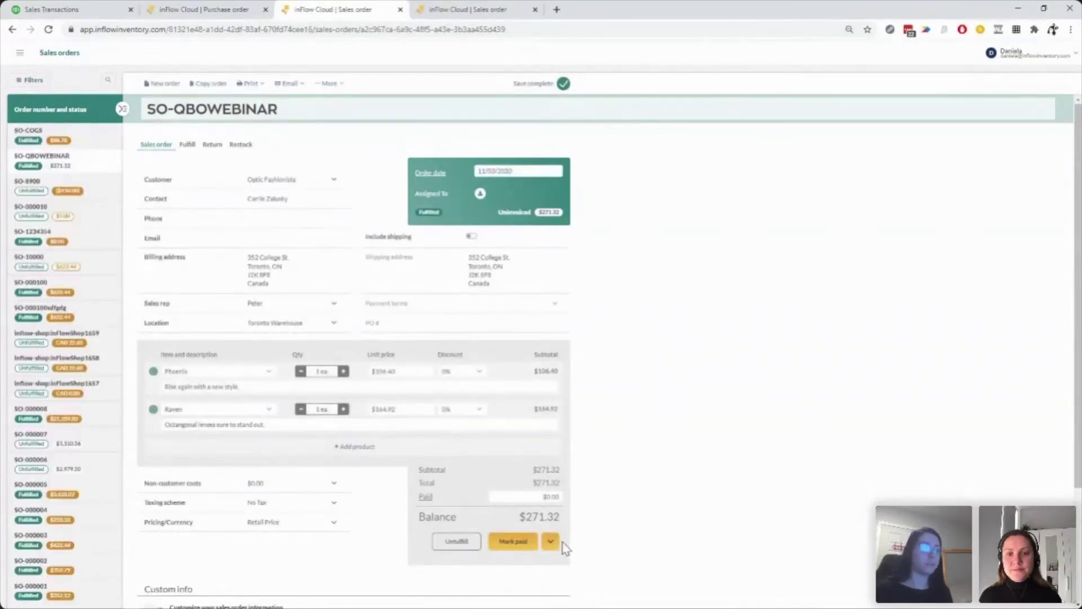
click(551, 542)
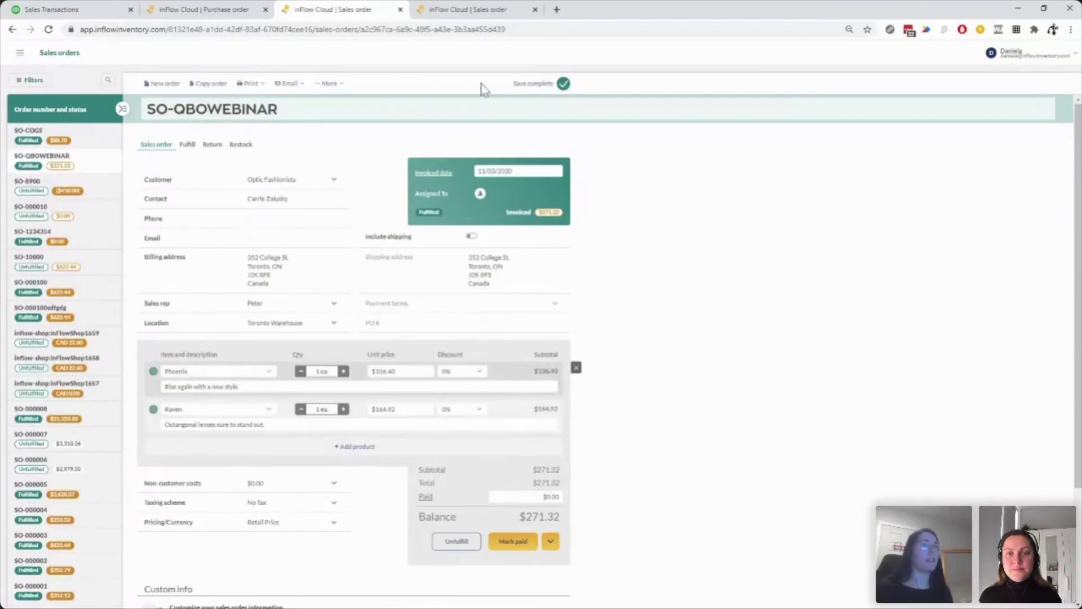
Switch to QuickBooks, refresh the sales transactions and check the payment status of the SO-QBOWEBINAR invoice
click(71, 16)
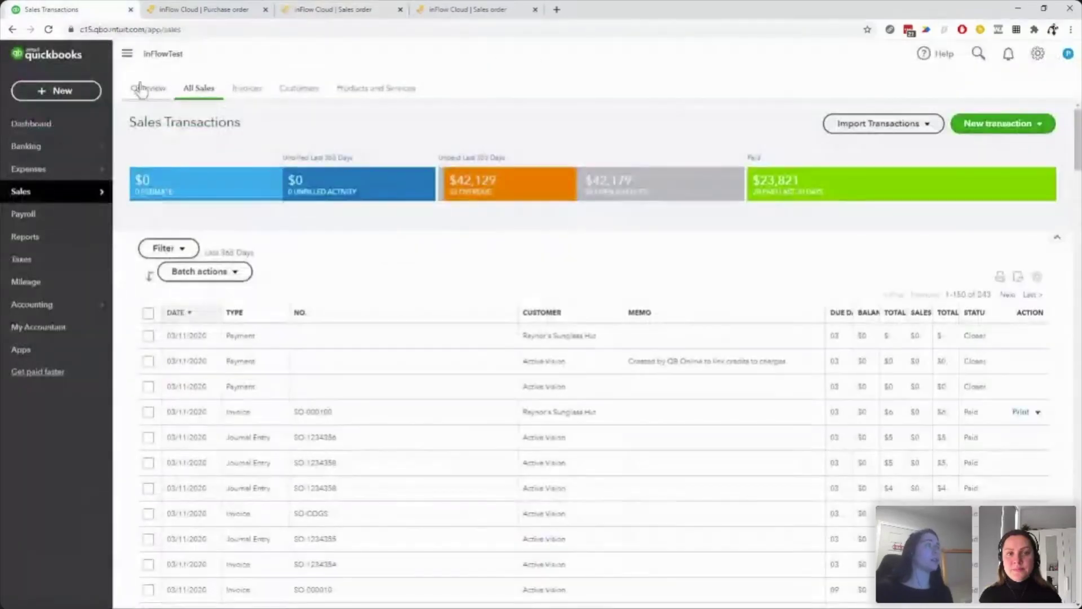
click(49, 30)
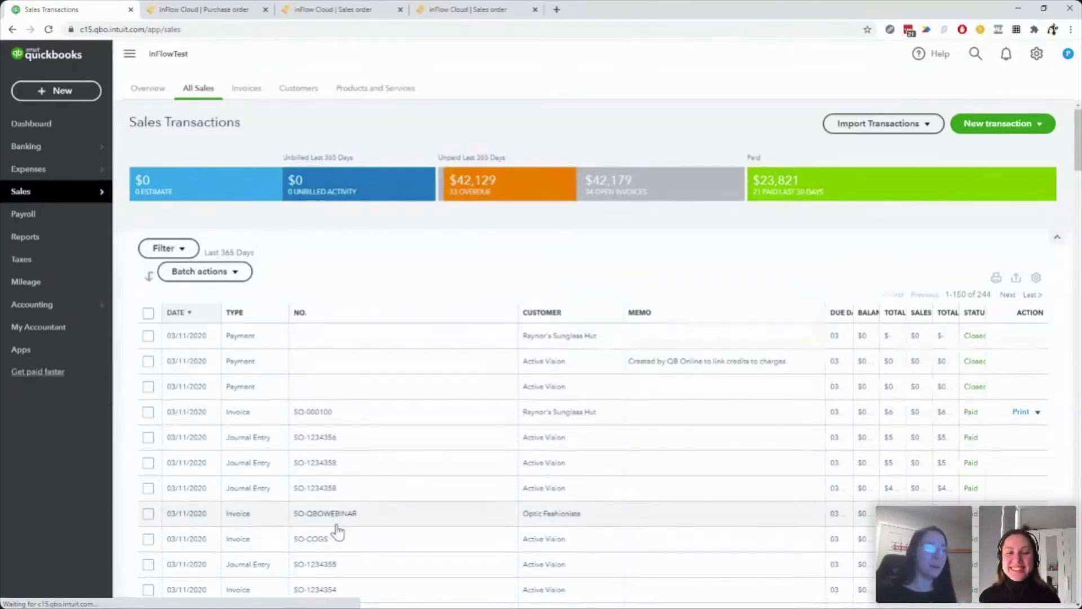
scroll(339, 415, down, 3)
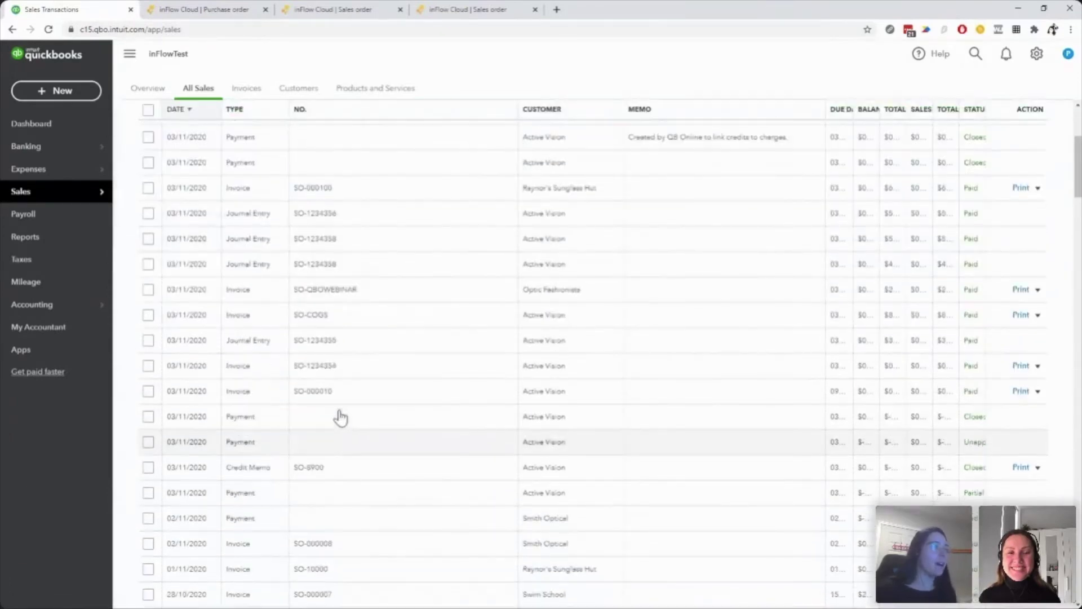
scroll(338, 540, up, 3)
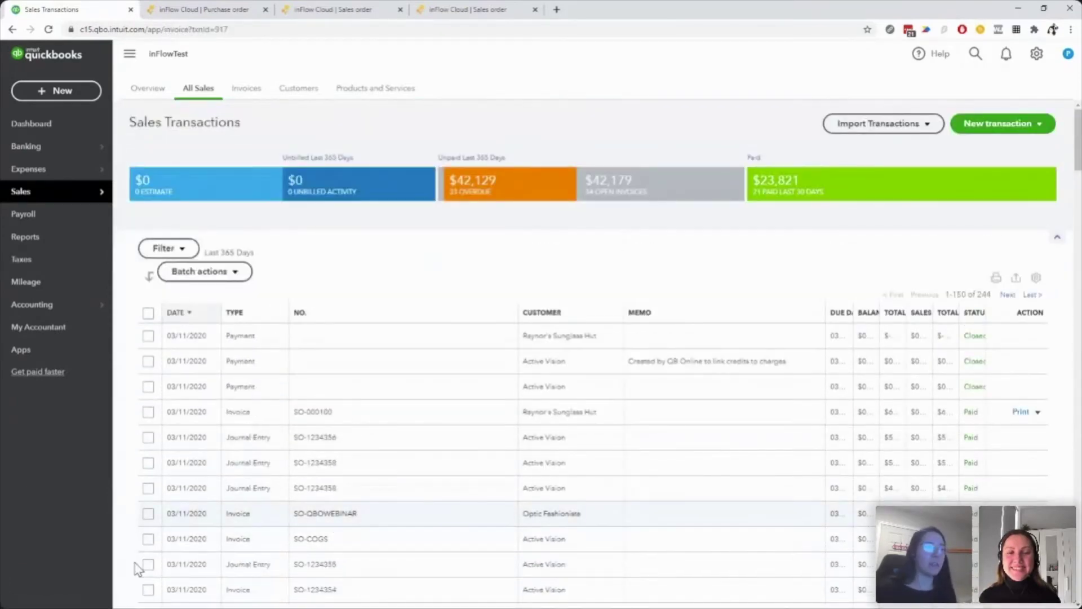
click(231, 525)
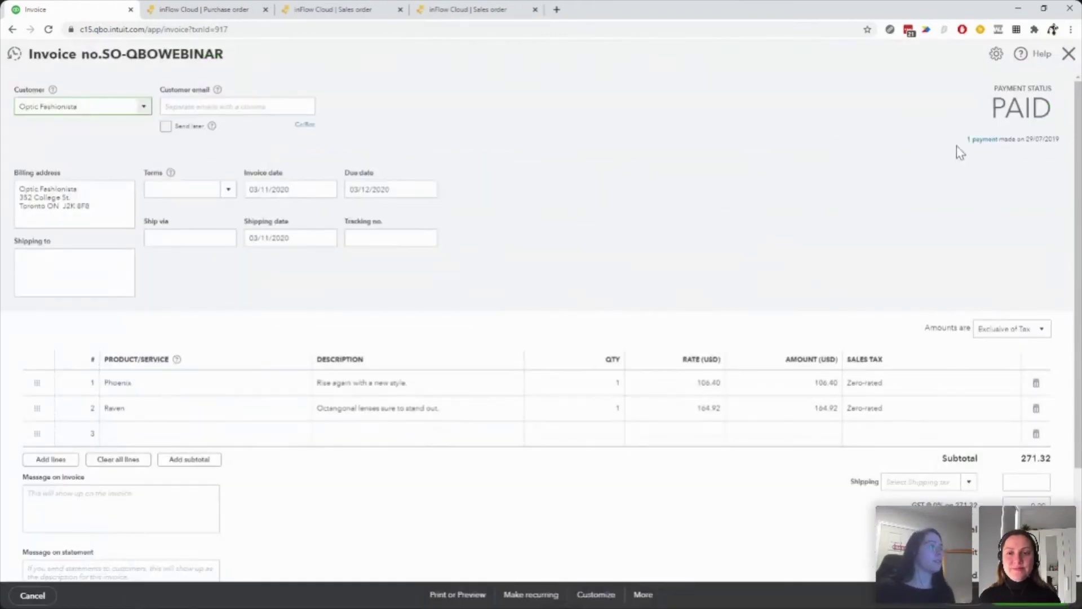
click(1069, 55)
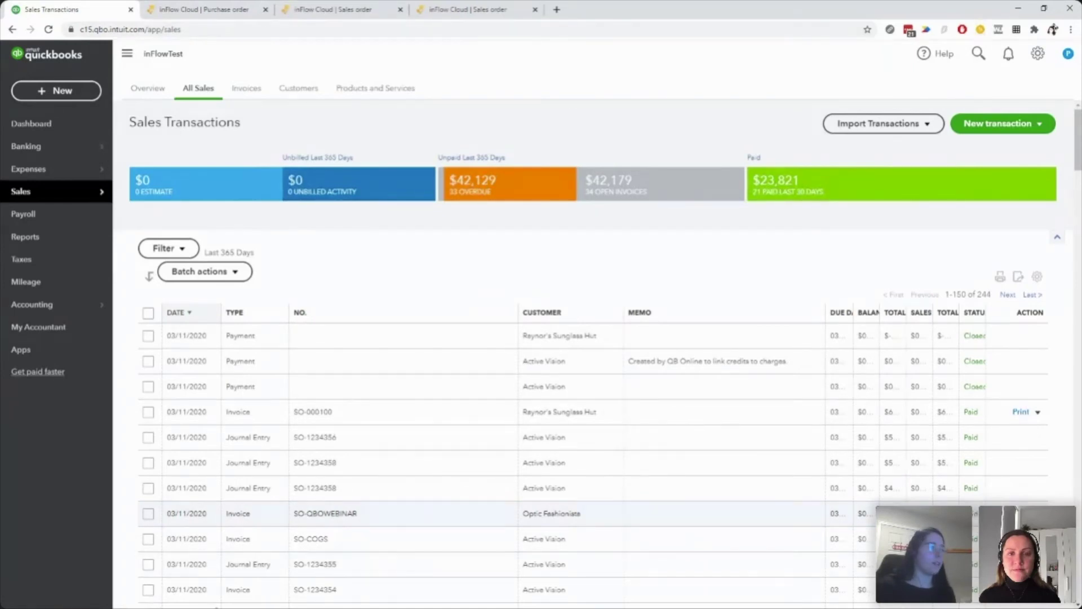
click(198, 9)
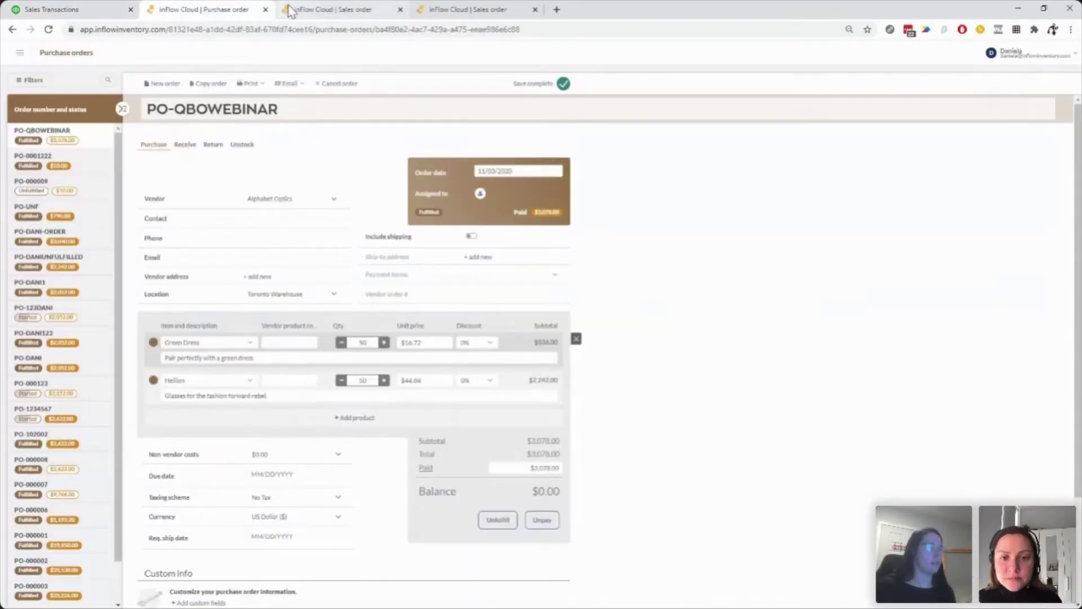
click(332, 9)
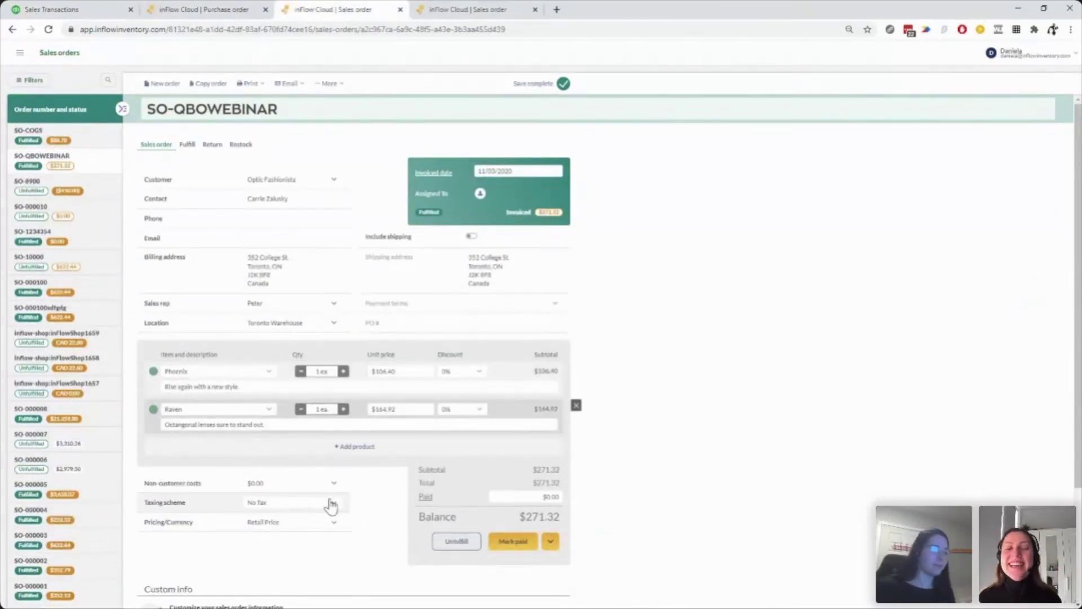
click(243, 8)
click(457, 9)
Return to QuickBooks, reload the sales list and reopen the SO-QBOWEBINAR invoice to examine its payment date
click(51, 9)
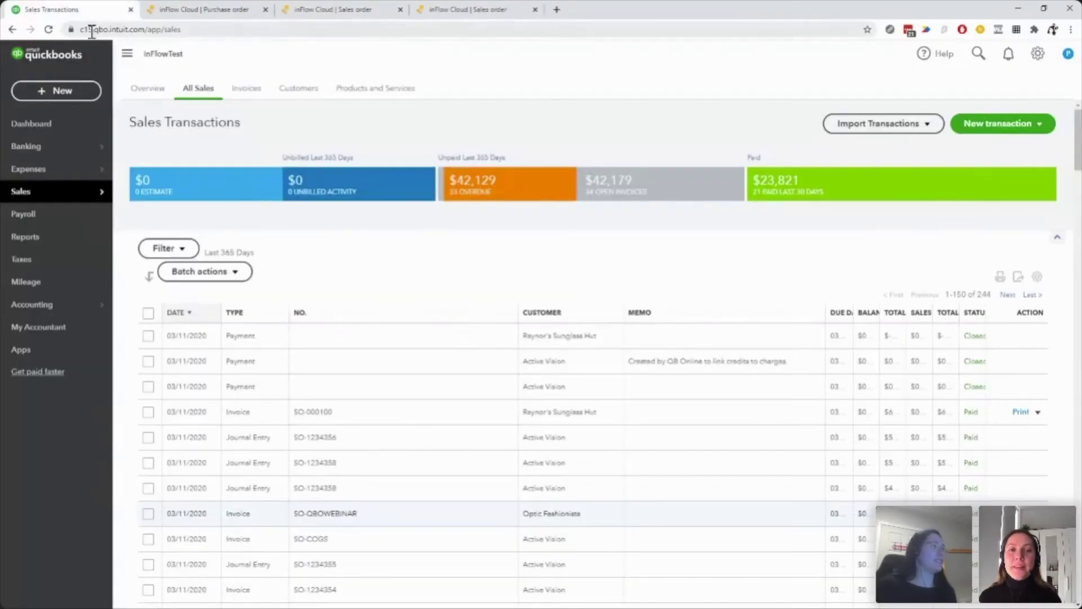
click(49, 29)
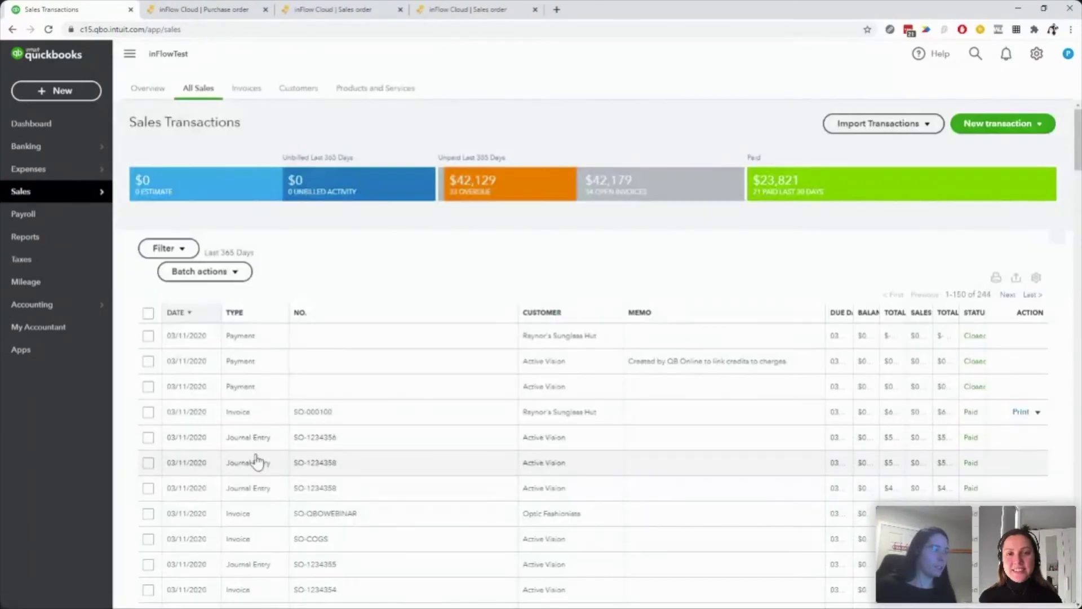
click(325, 521)
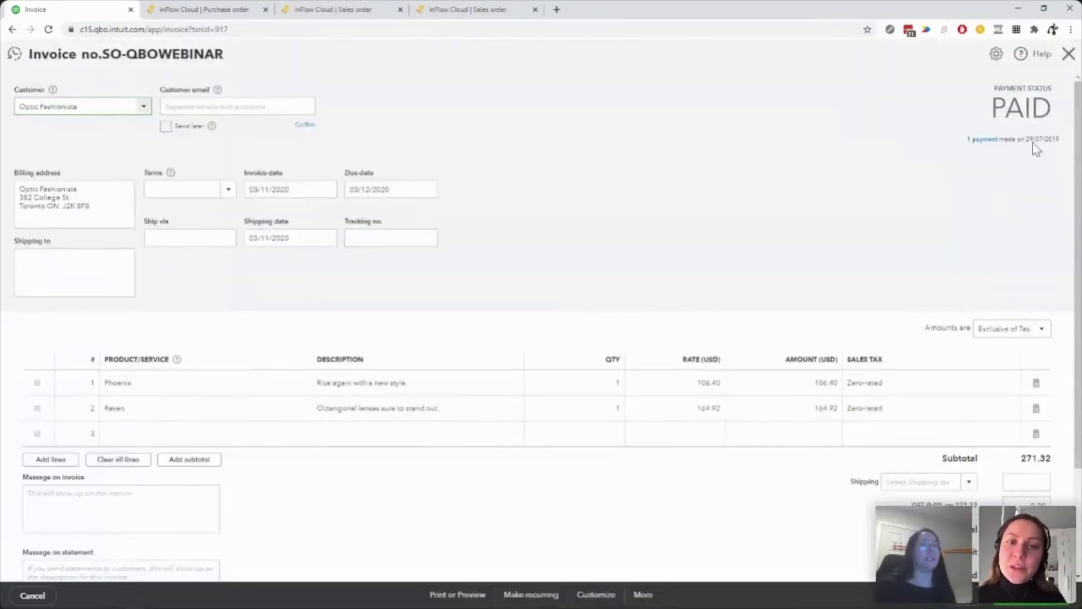
click(1066, 57)
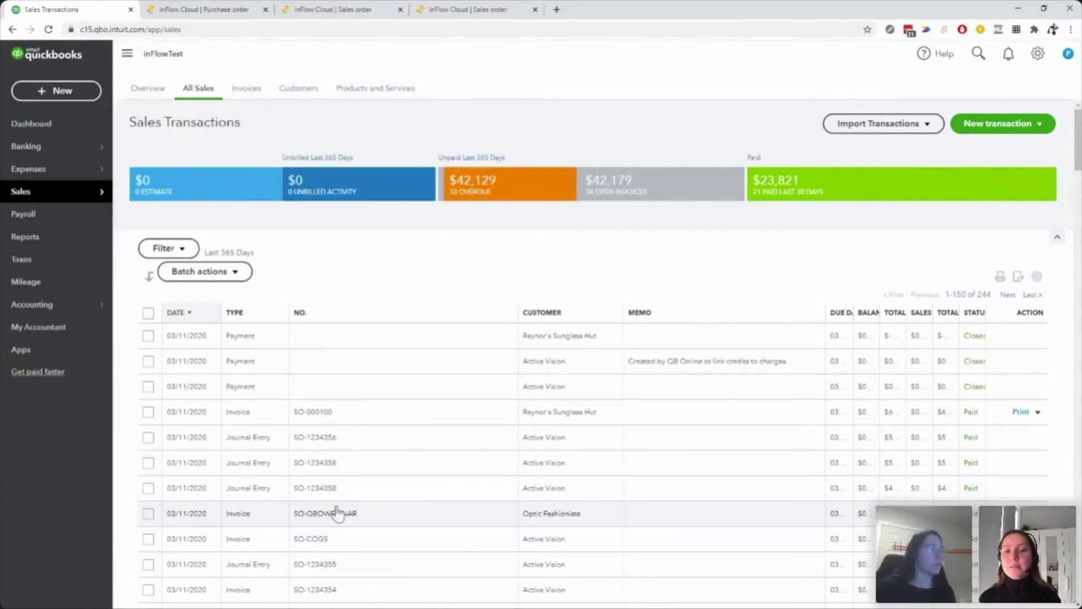
Switch back to the SO-QBOWEBINAR order in inFlow Cloud, copy it and save the copy with order number SO-QBO1
click(355, 10)
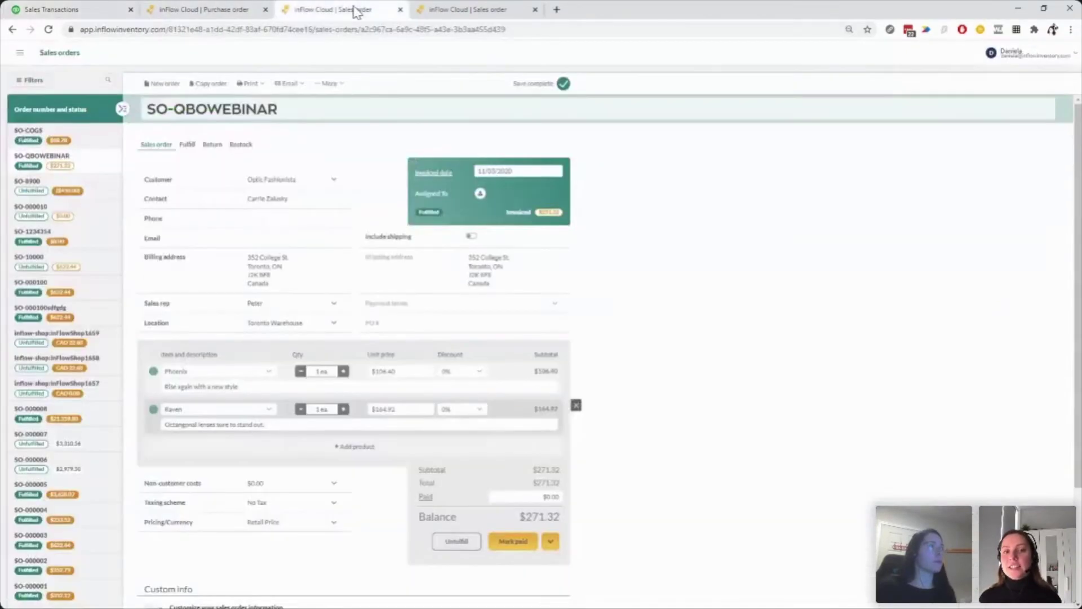
click(209, 84)
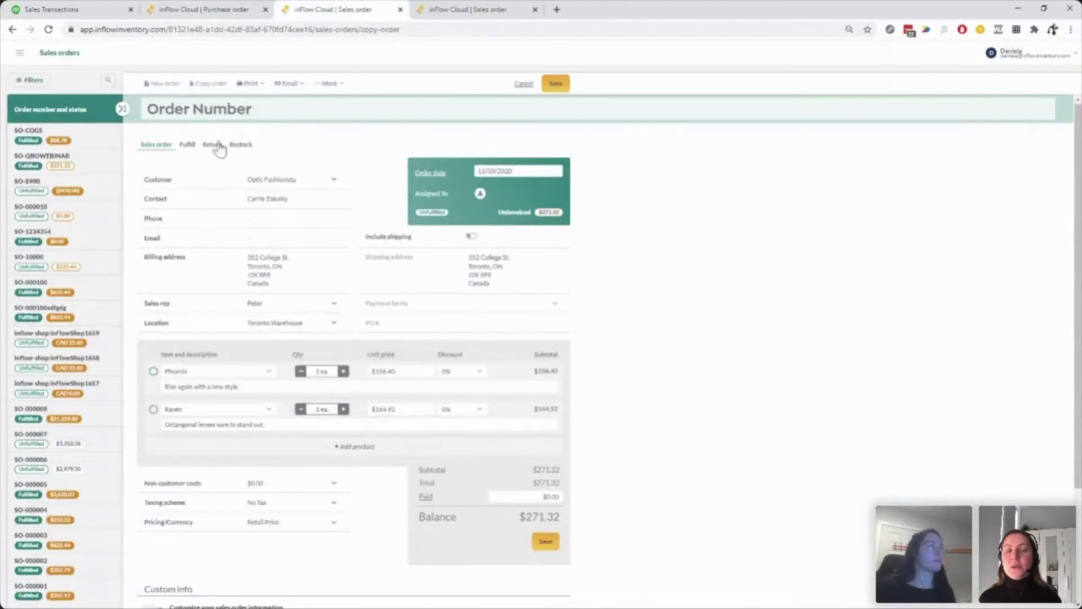
click(211, 109)
text(SO-)
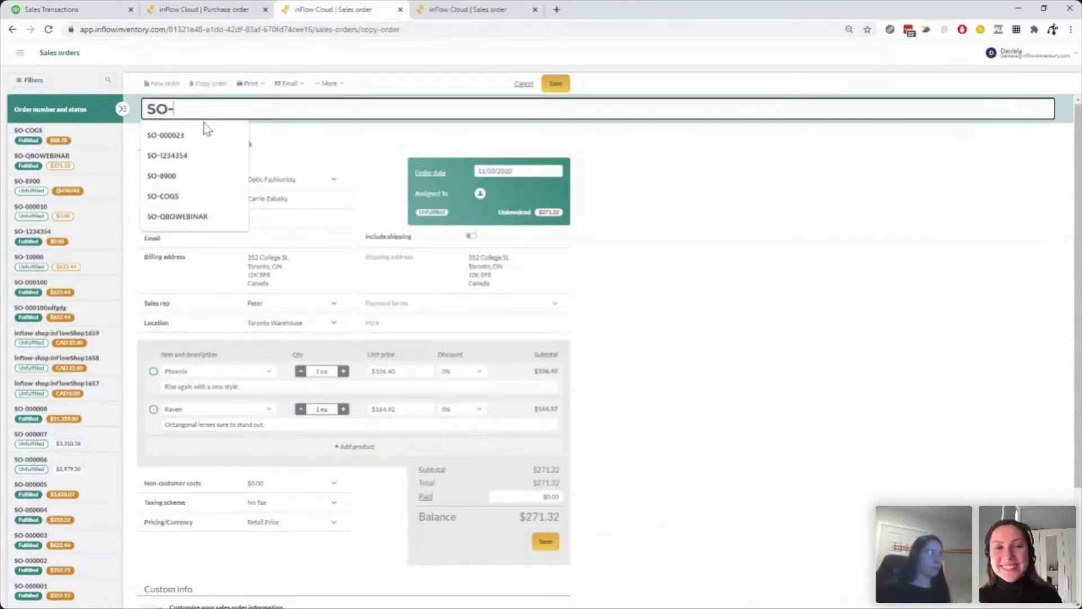
text(QBO1)
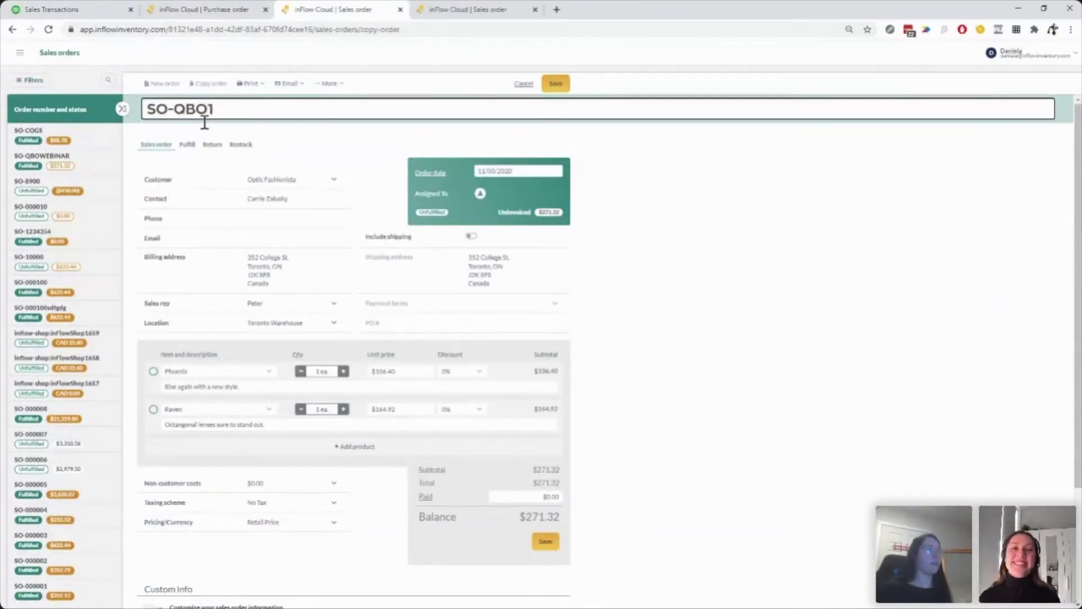
click(555, 83)
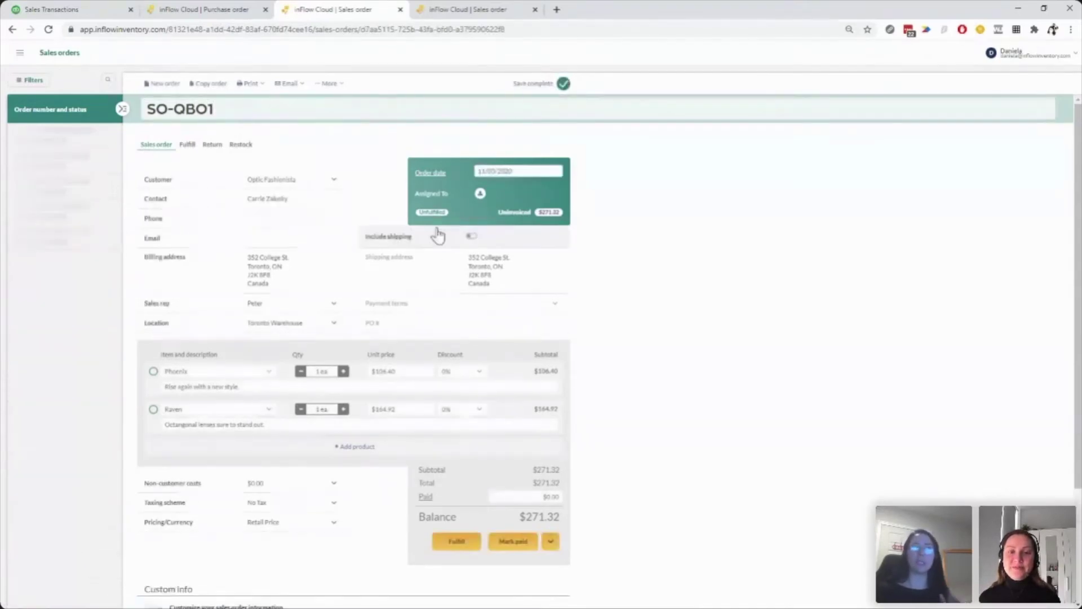
Mark SO-QBO1 as invoiced, look for its invoice in the QuickBooks sales transactions and return to the order in inFlow Cloud
click(551, 551)
click(493, 562)
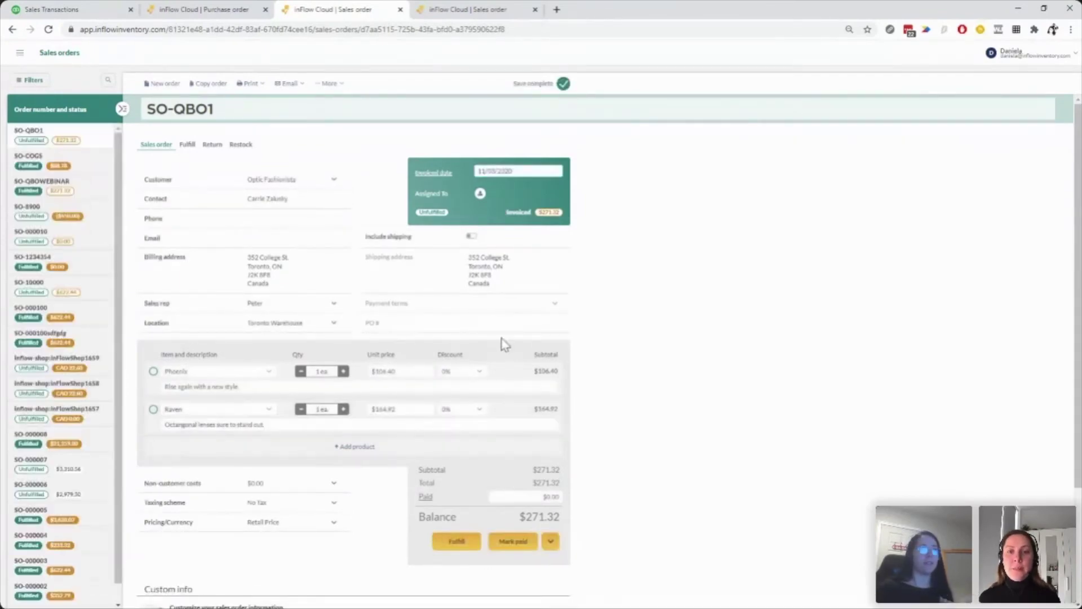
click(104, 12)
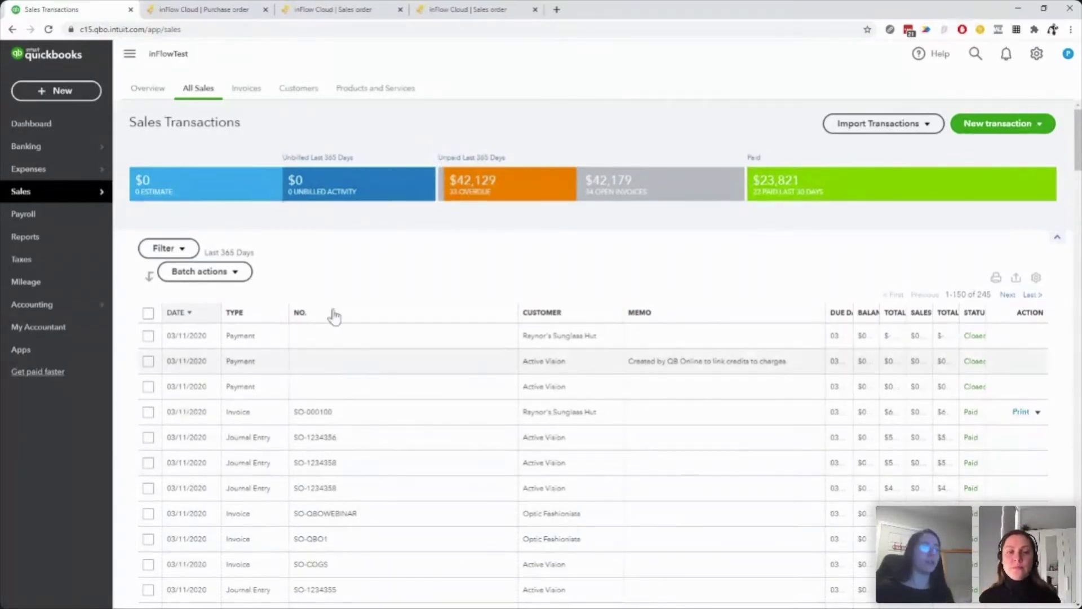
click(230, 12)
click(345, 16)
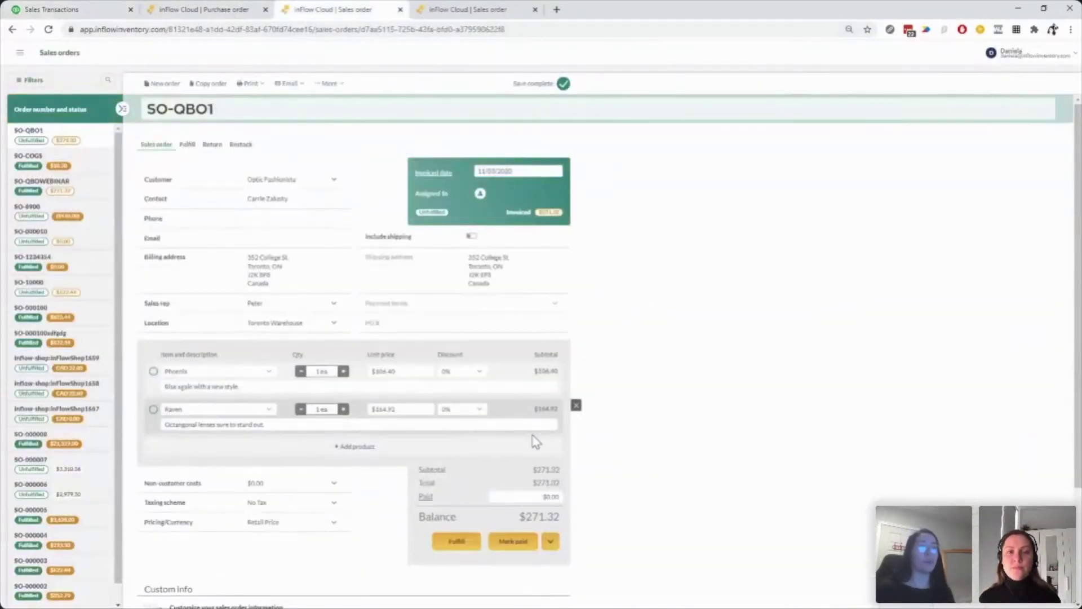
Mark SO-QBO1 as paid, then switch to QuickBooks and review the payments applied to its invoice
click(513, 543)
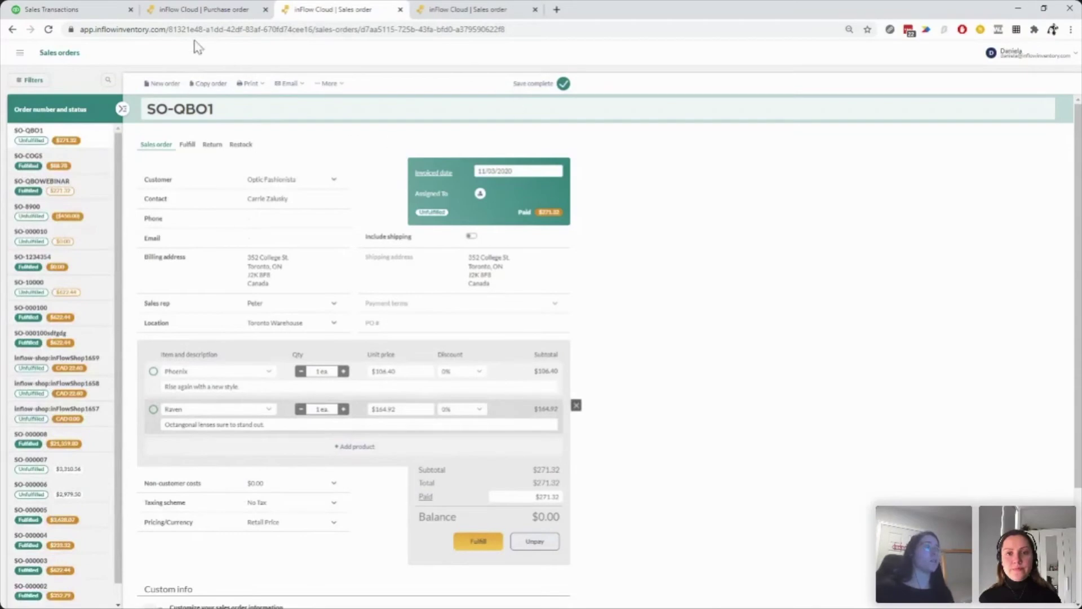
click(100, 19)
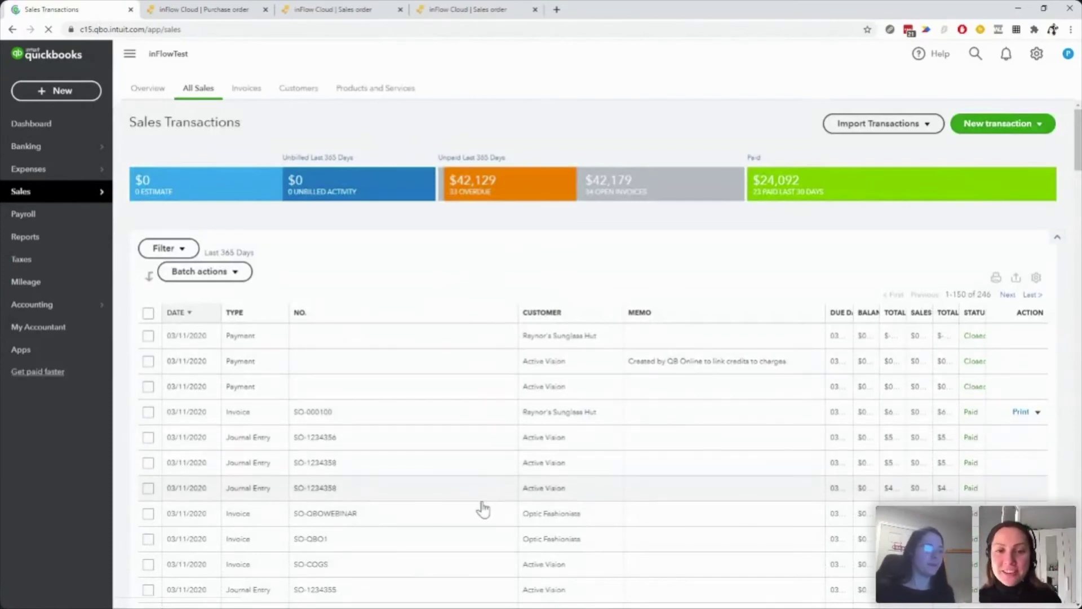
click(310, 542)
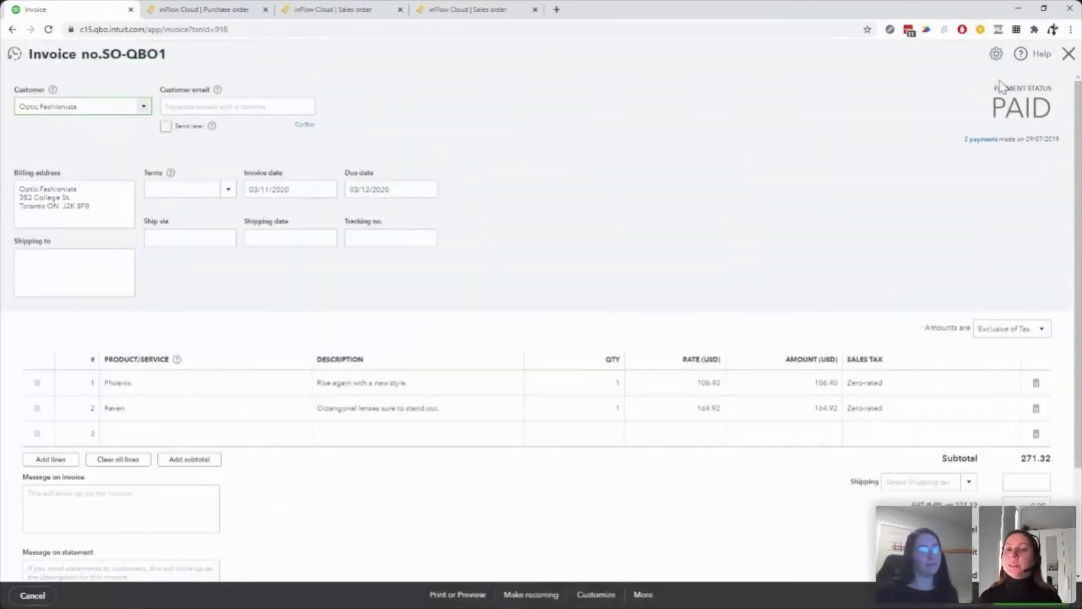
click(978, 142)
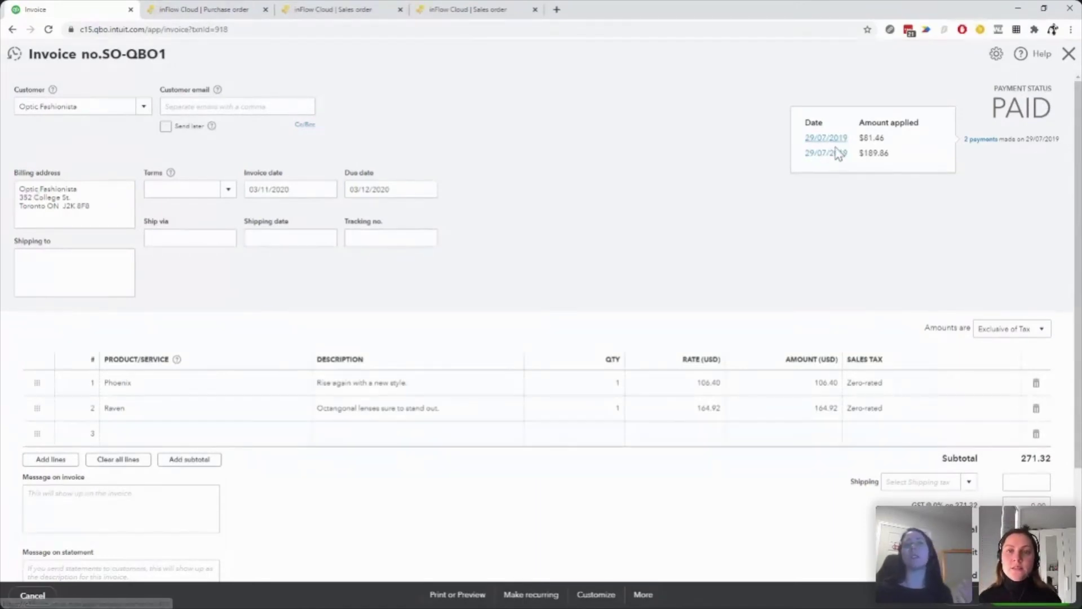
click(1072, 59)
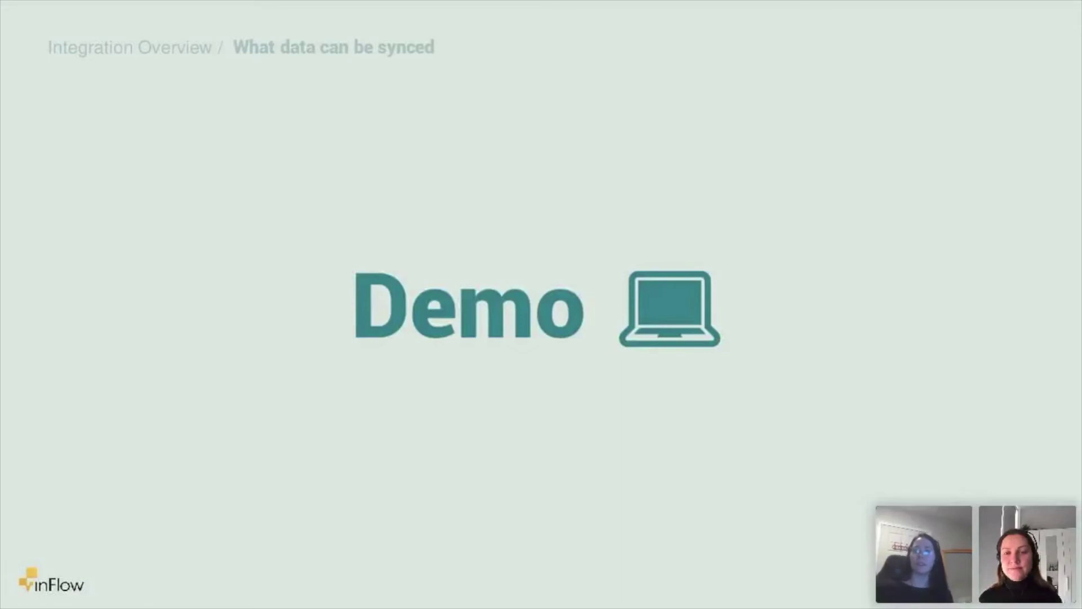
key(Right)
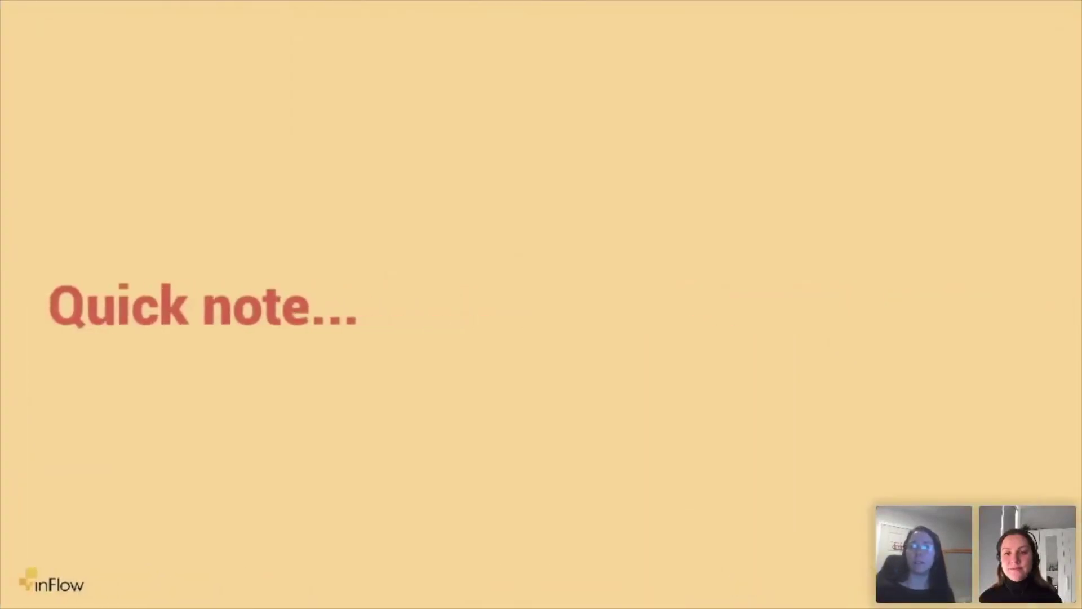
key(Right)
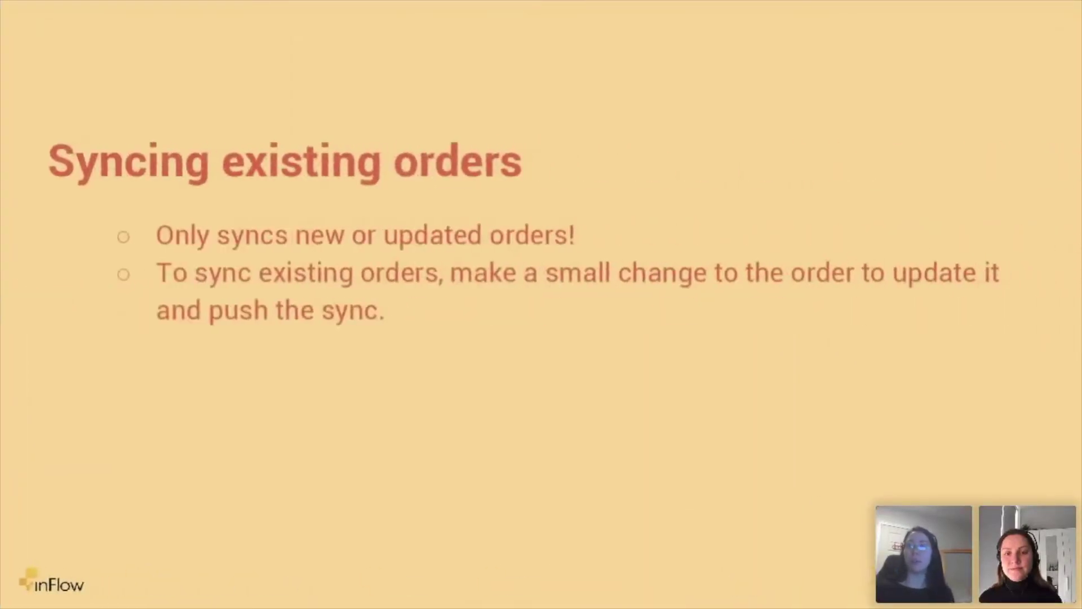
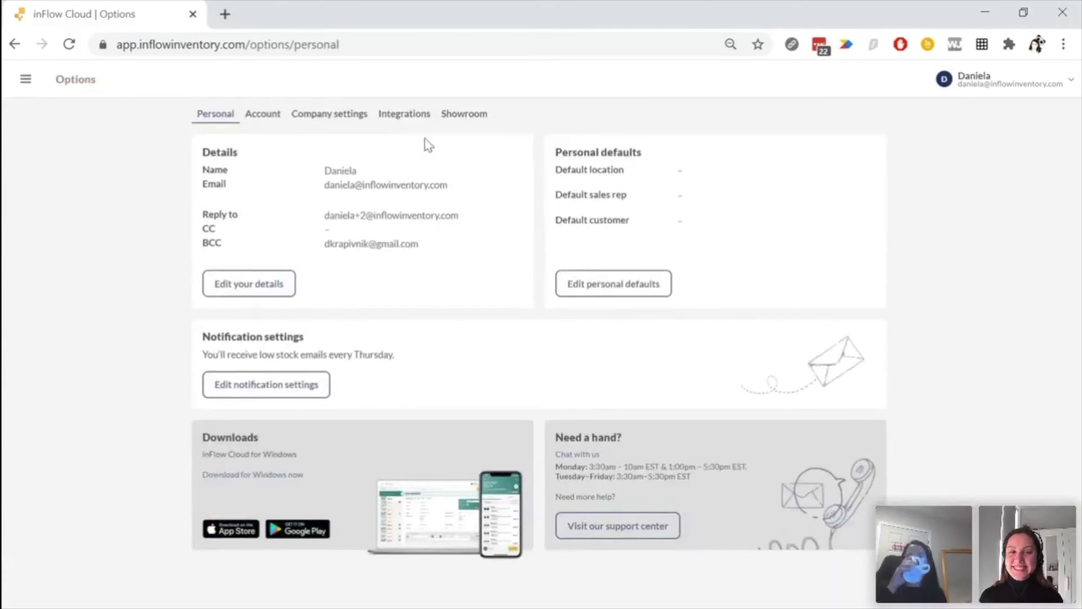
Start the QuickBooks Online integration setup and authorize inFlow Cloud to connect to the inFlowTest company
click(416, 120)
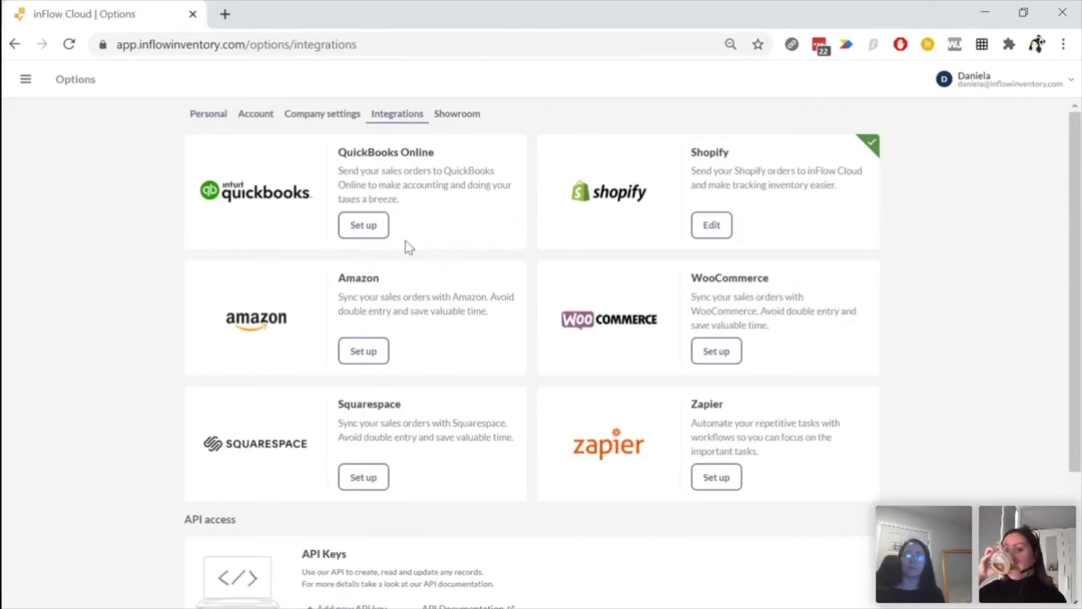
click(365, 229)
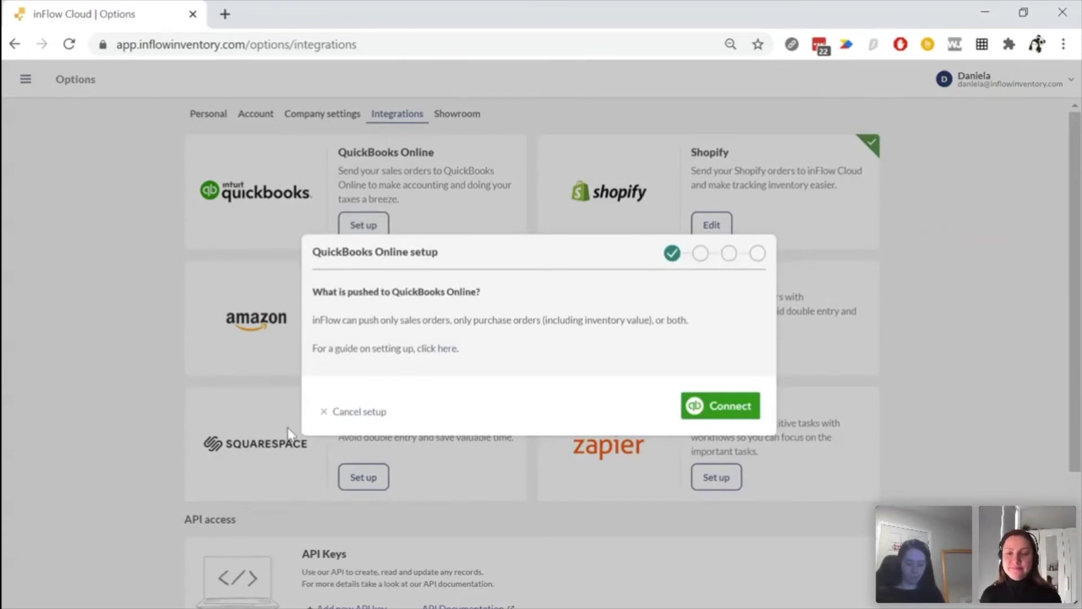
click(724, 420)
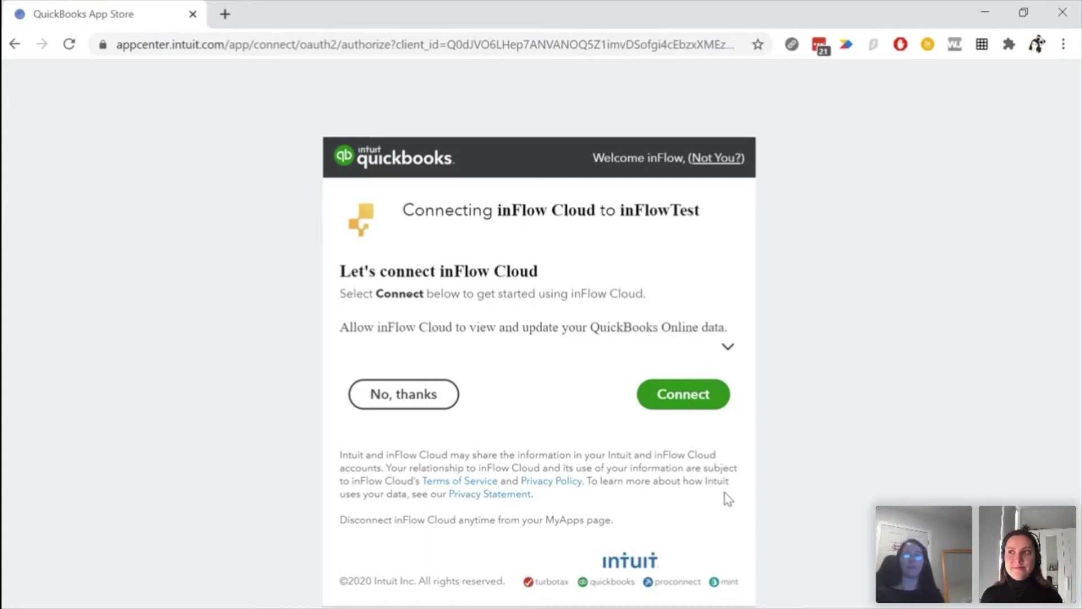
click(708, 409)
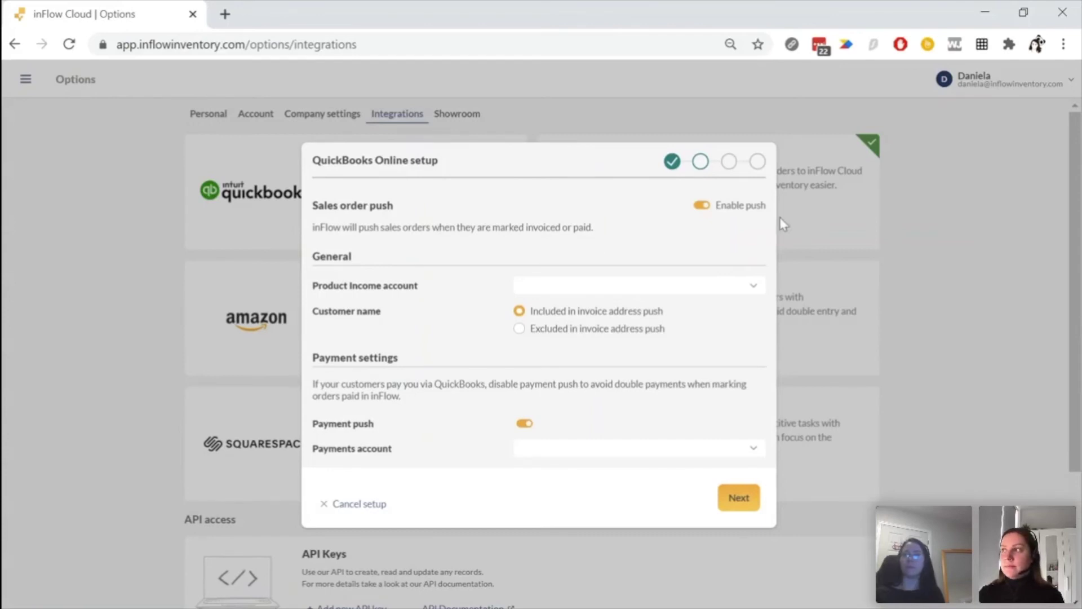
Switch sales order push off and on again, and set the product income account to Sales of Product Income (Income)
click(705, 209)
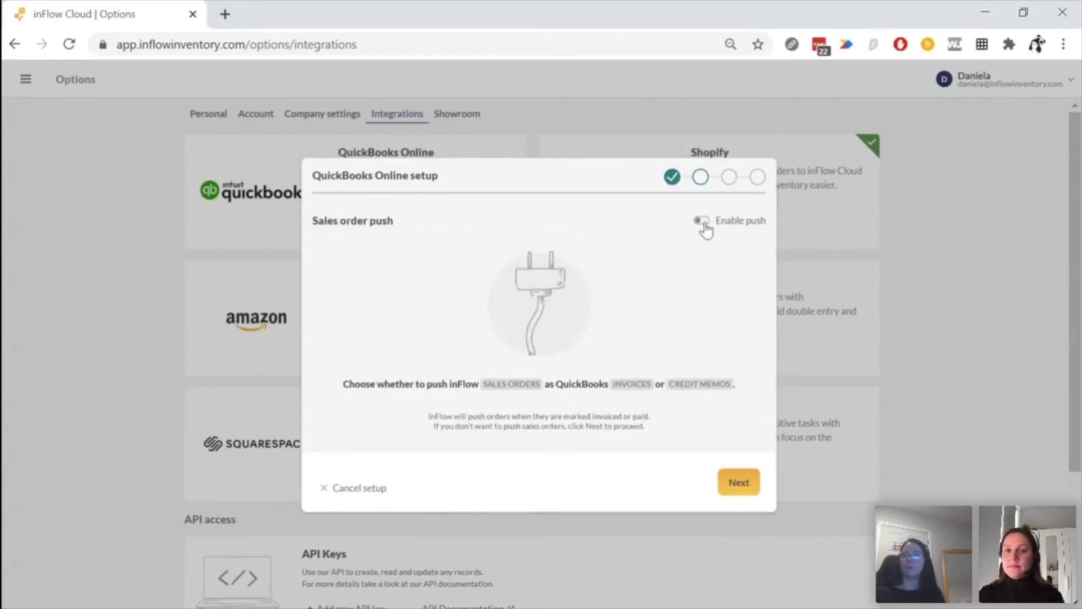
click(702, 221)
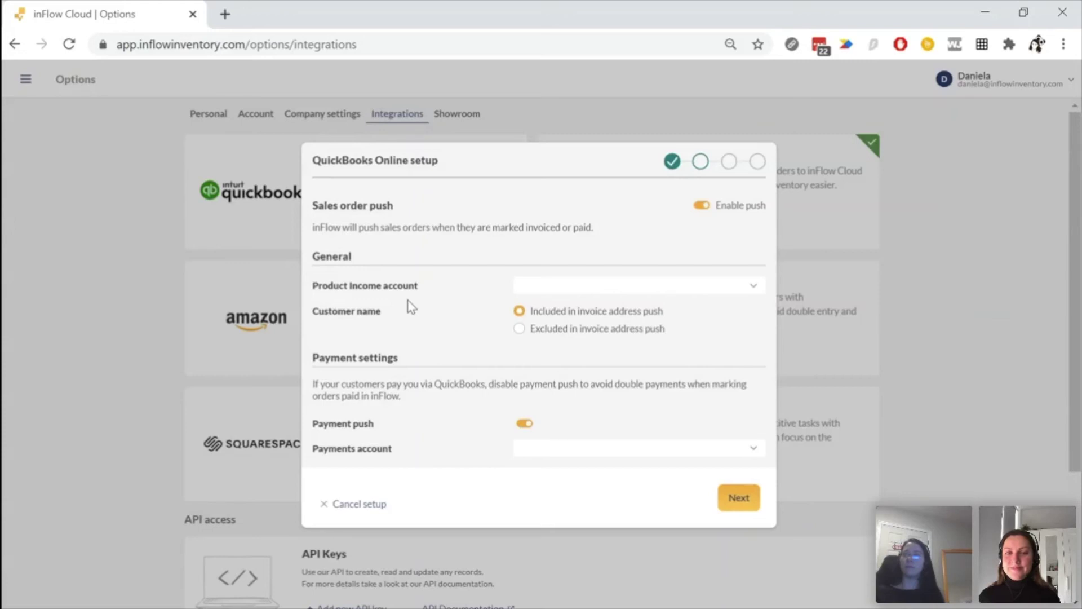
click(755, 286)
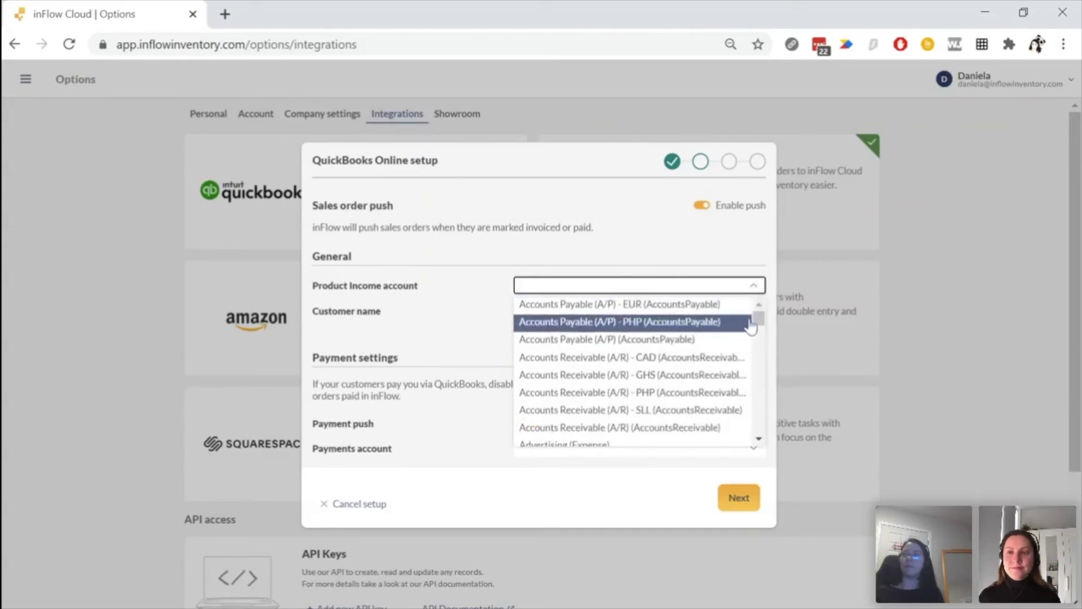
drag(761, 323, 762, 345)
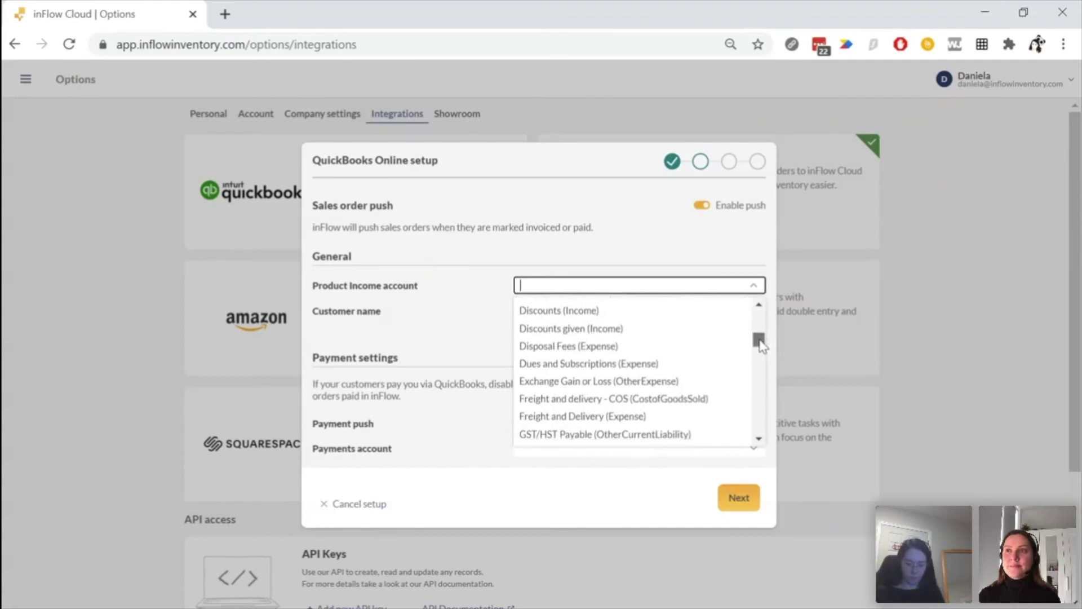
drag(762, 344, 764, 398)
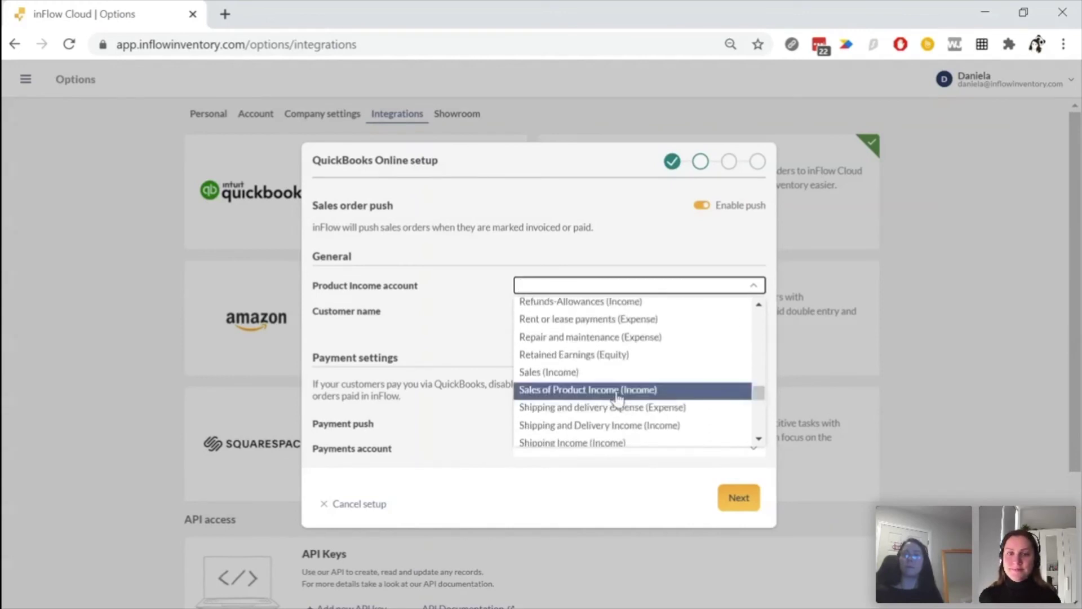
click(580, 394)
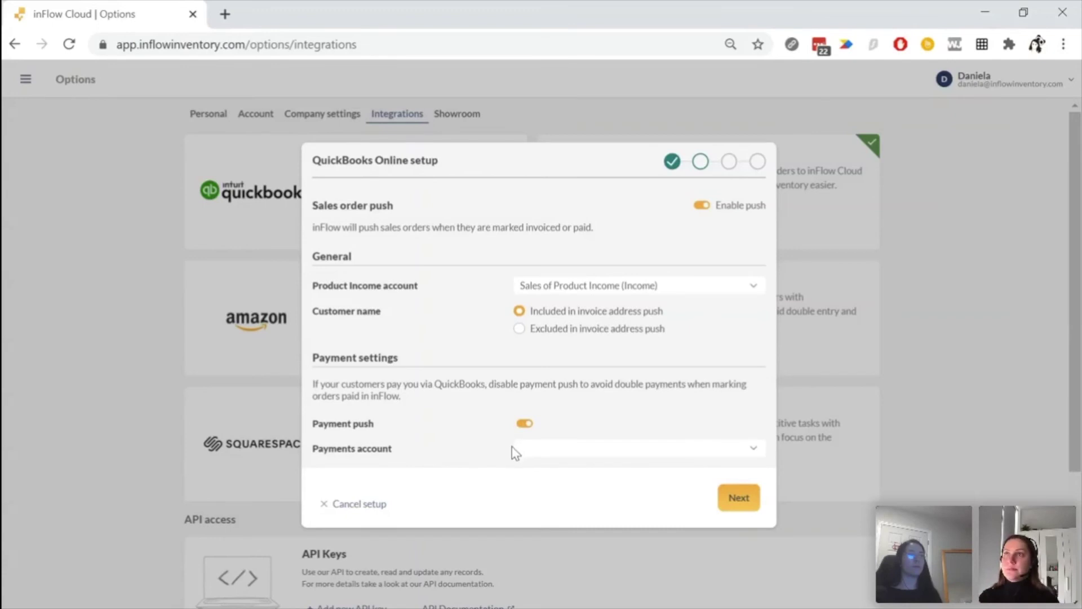
Set the sales payments account to Payment Account (Bank) and proceed to the purchase order and inventory value push settings
click(560, 450)
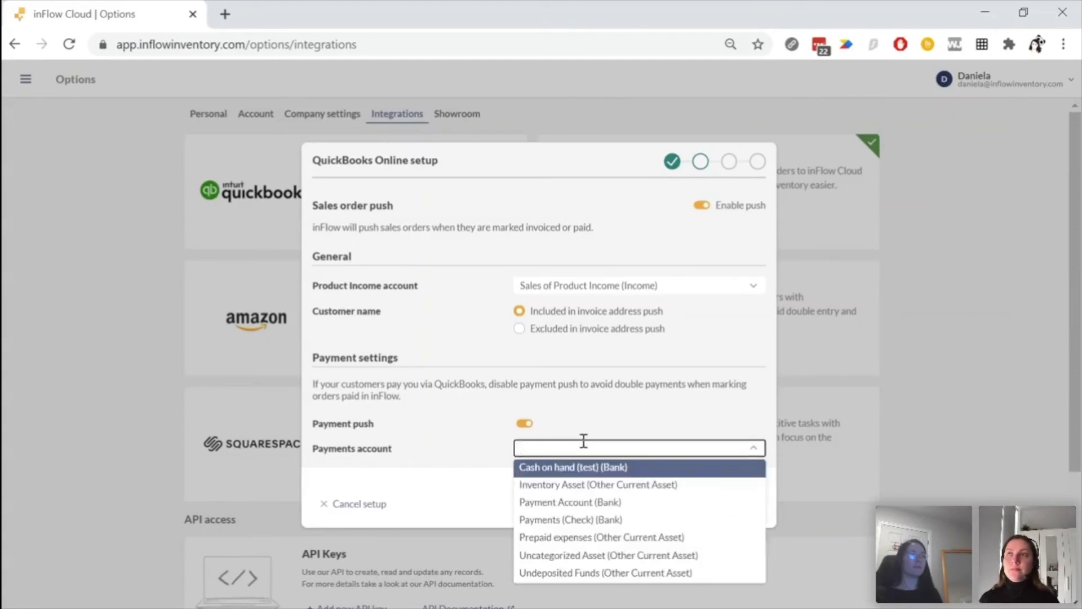
click(649, 507)
click(743, 498)
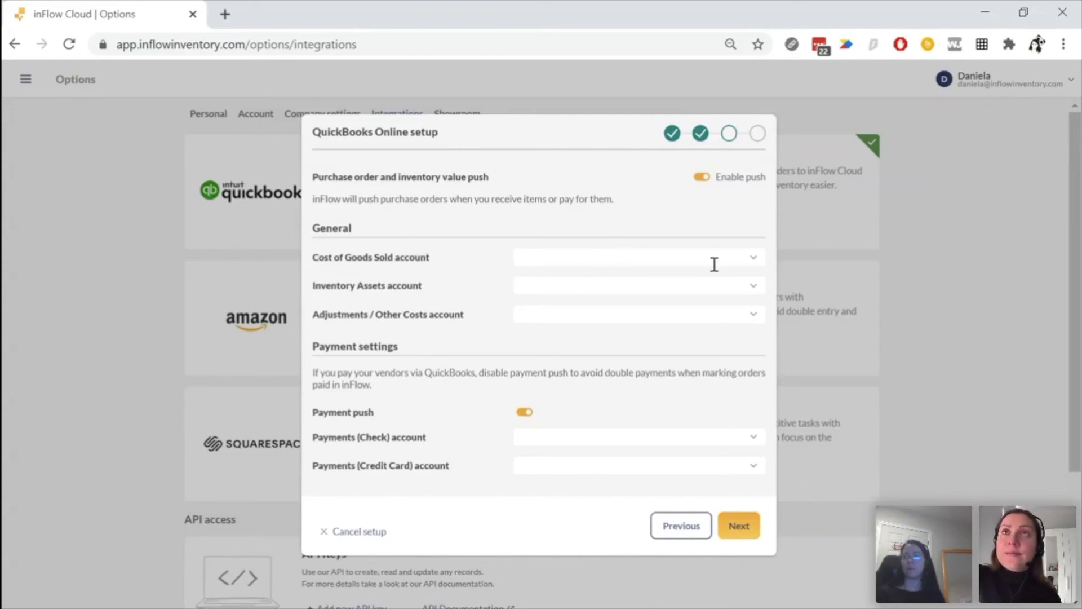
Set the cost of goods sold and adjustments/other costs accounts to Cost of Goods Sold, and the inventory assets account to Inventory Asset
click(754, 258)
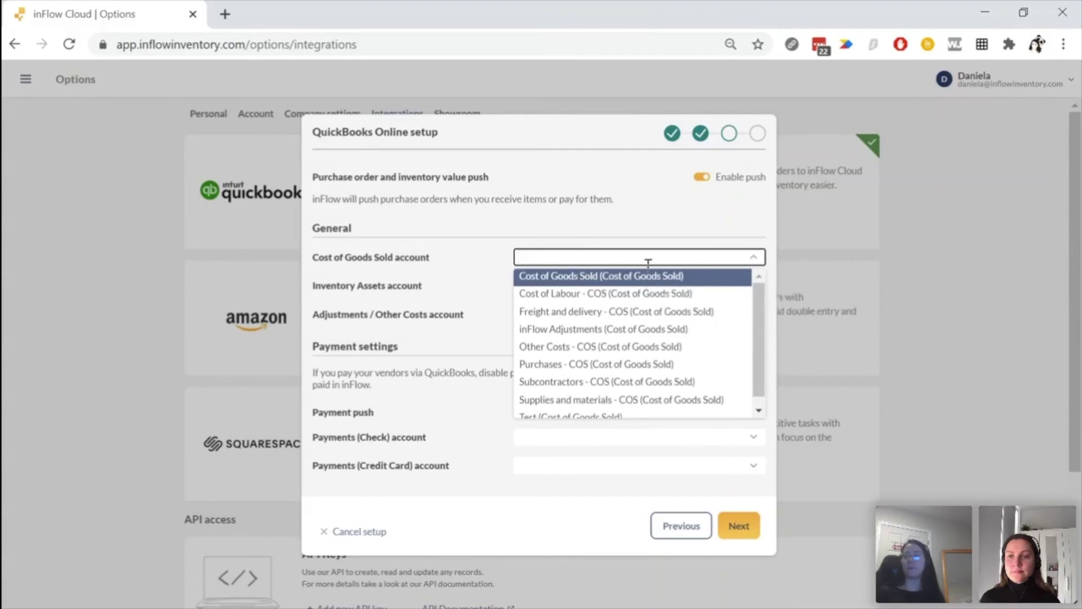
click(544, 276)
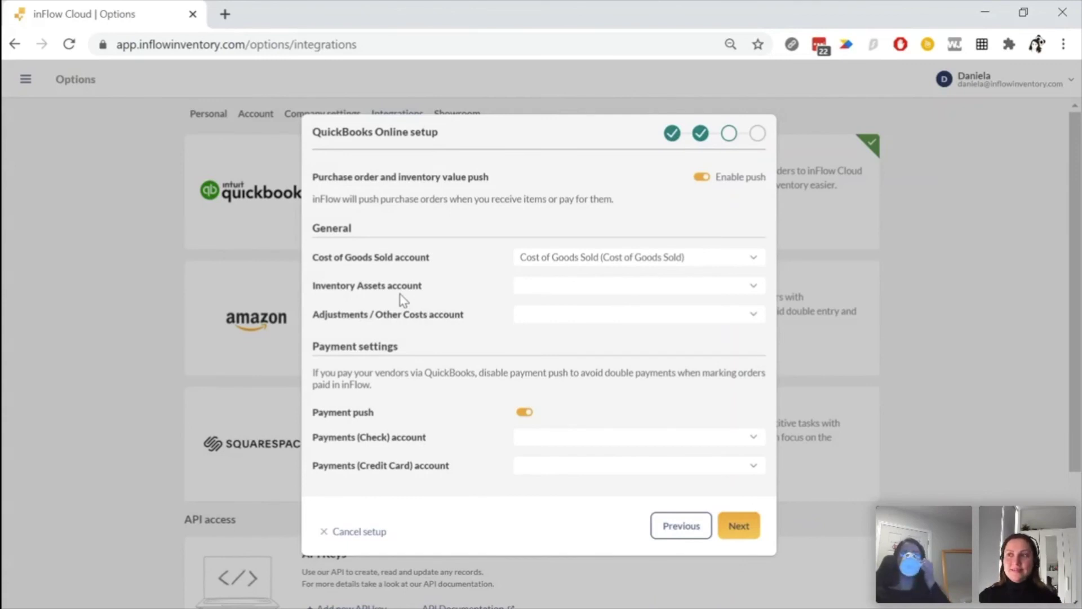
click(743, 286)
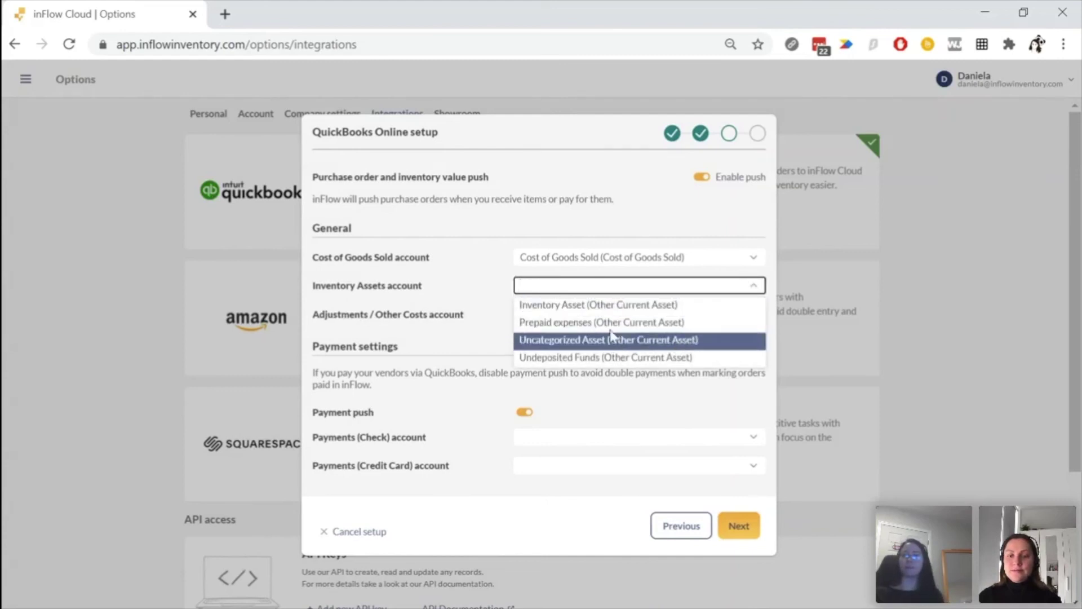
click(609, 308)
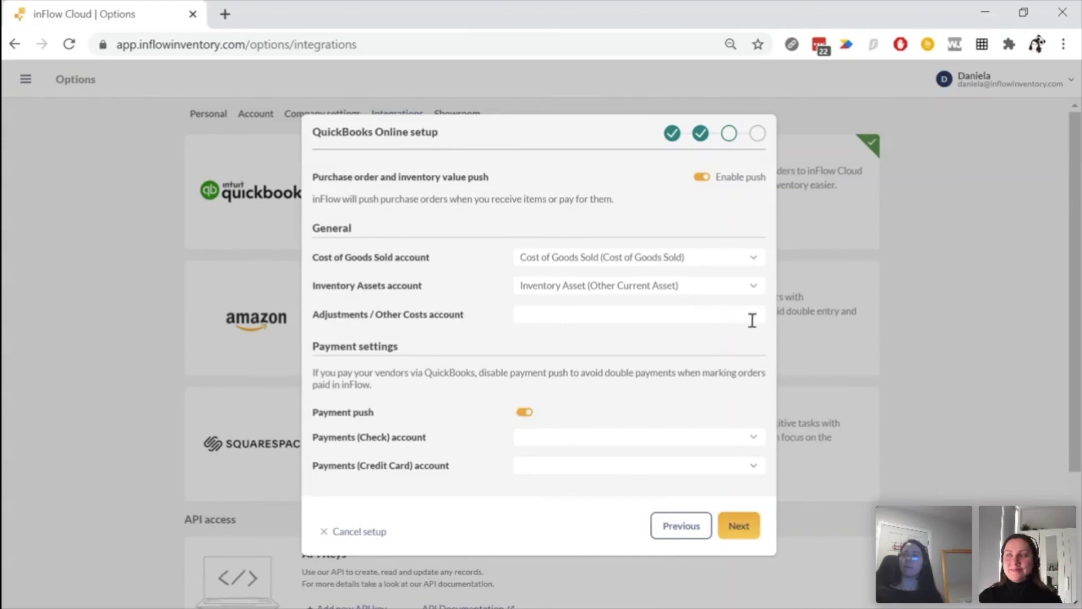
click(751, 319)
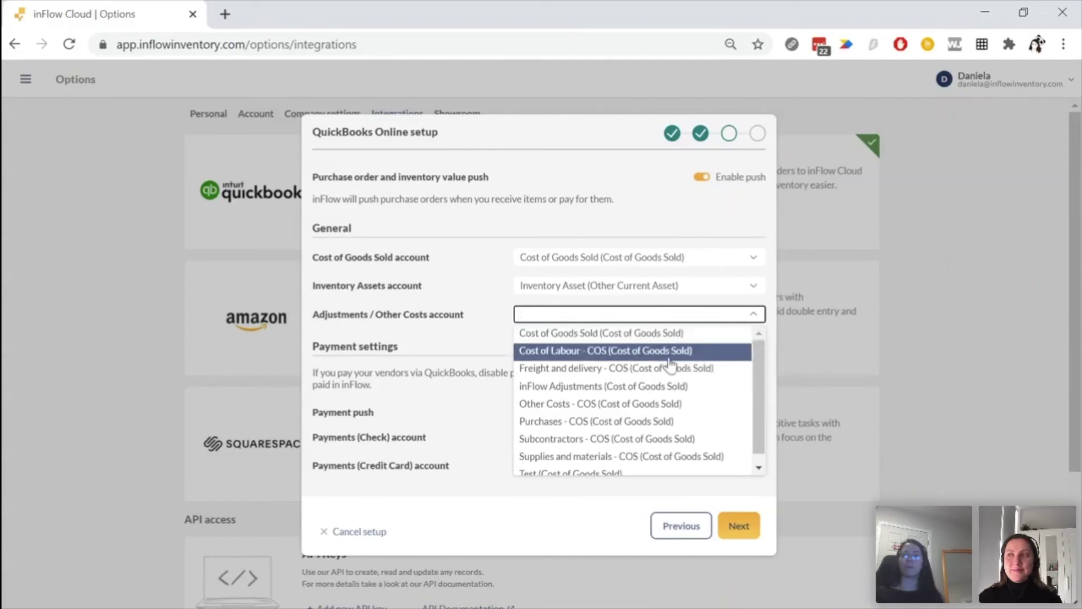
click(661, 336)
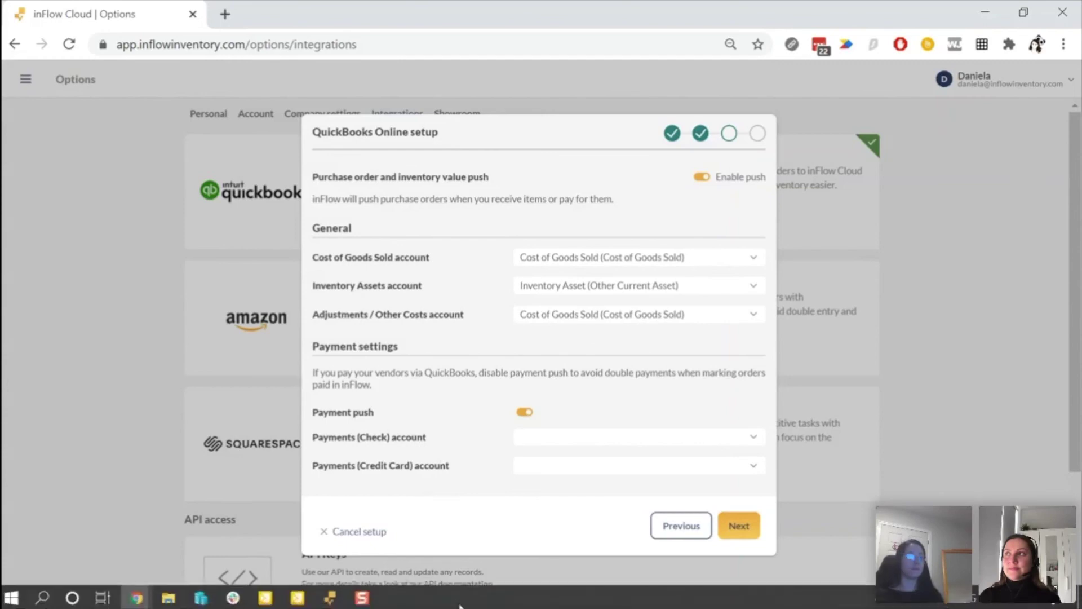
Switch to inFlow Cloud for Windows, choose American Express as the payment method on PO-000008, and return to the QuickBooks Online setup
click(329, 598)
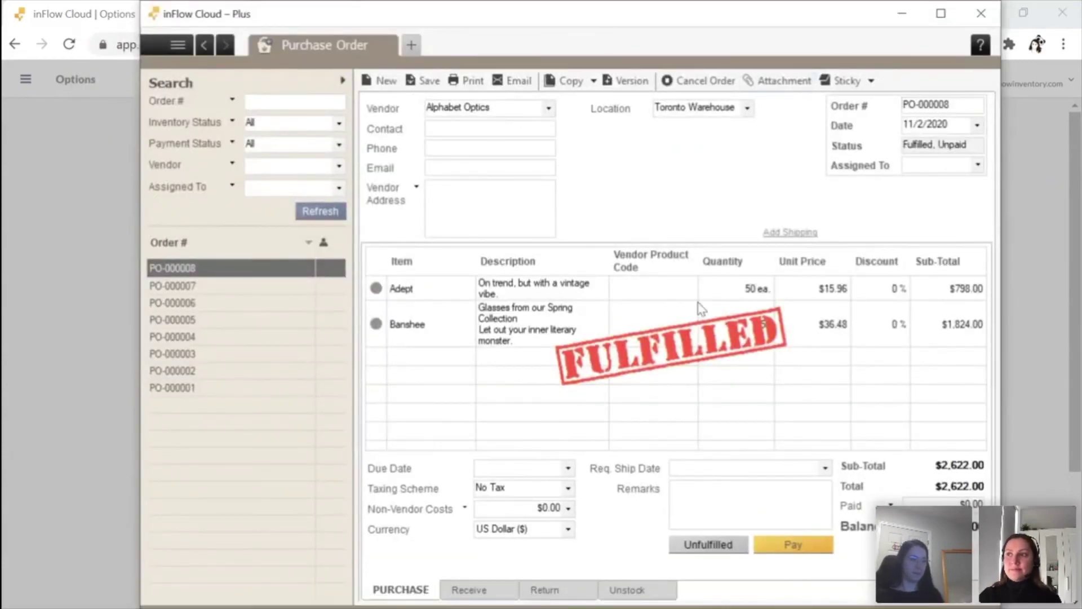
click(854, 510)
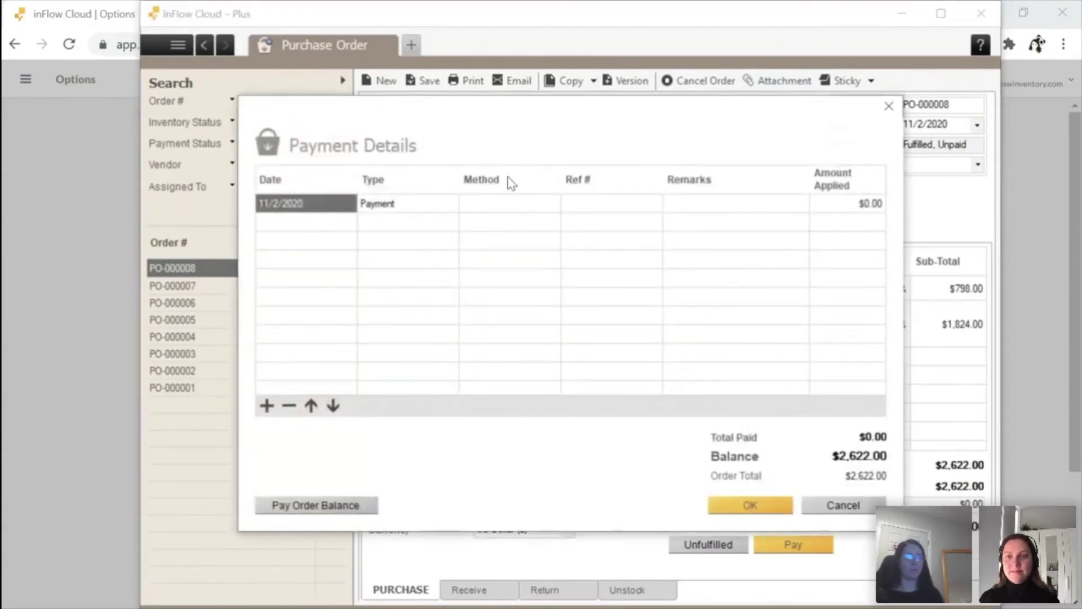
click(524, 208)
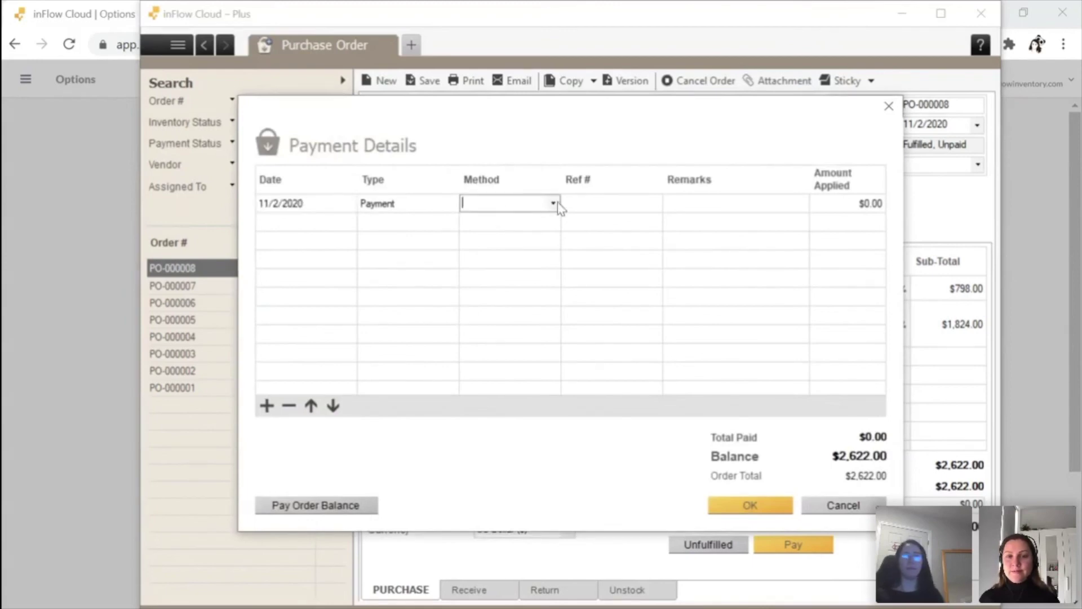
click(557, 203)
click(530, 231)
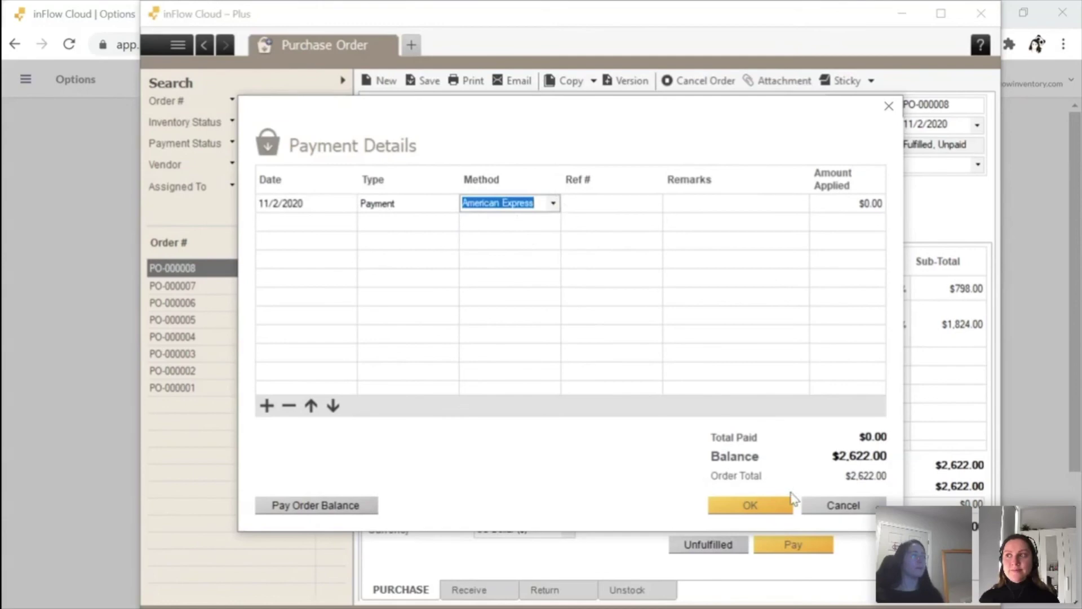
click(738, 506)
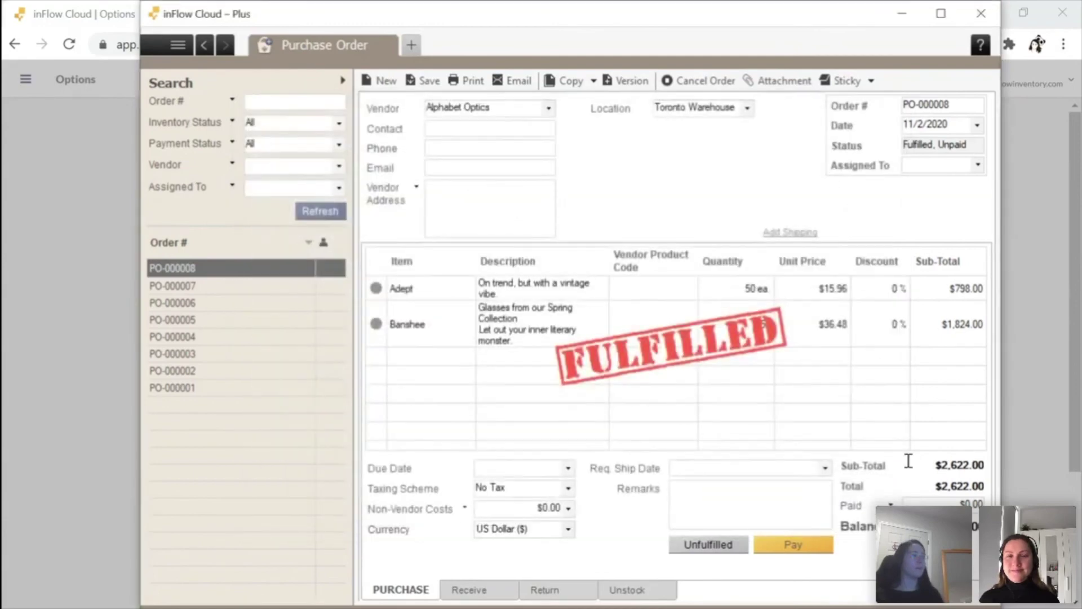
click(908, 20)
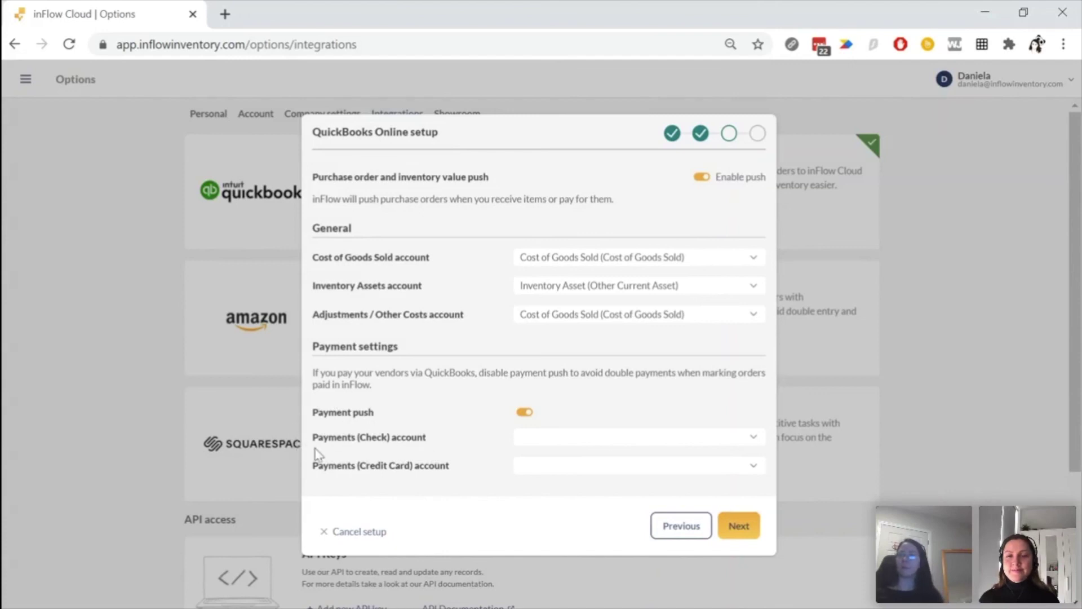
Set the check payments account to Payments (Check) (Bank) and the credit card account to Payments (CC) (Credit Card), and proceed to tax mapping
click(753, 437)
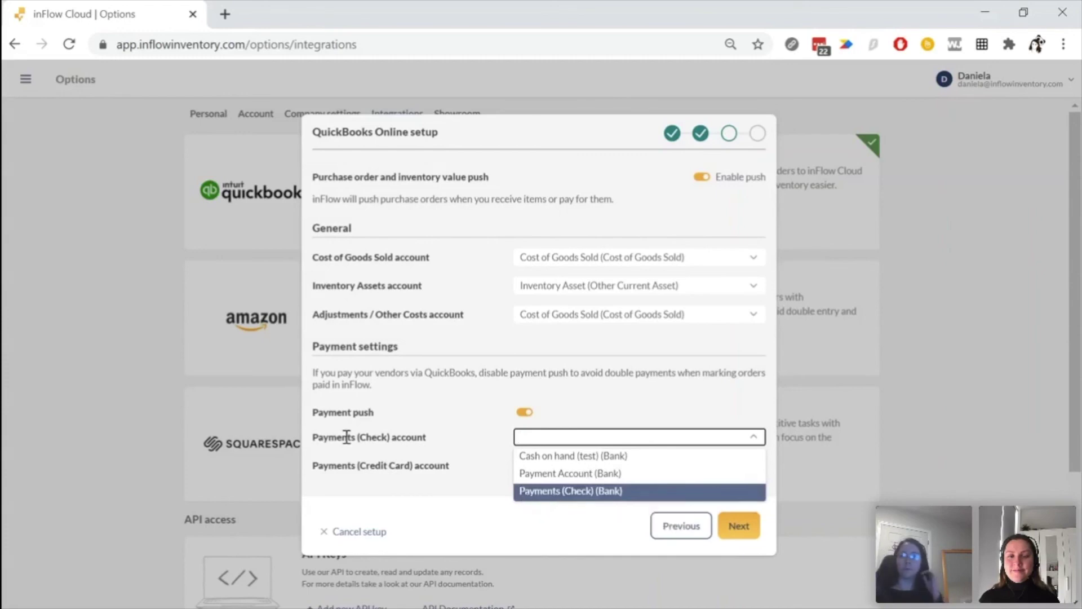
click(559, 492)
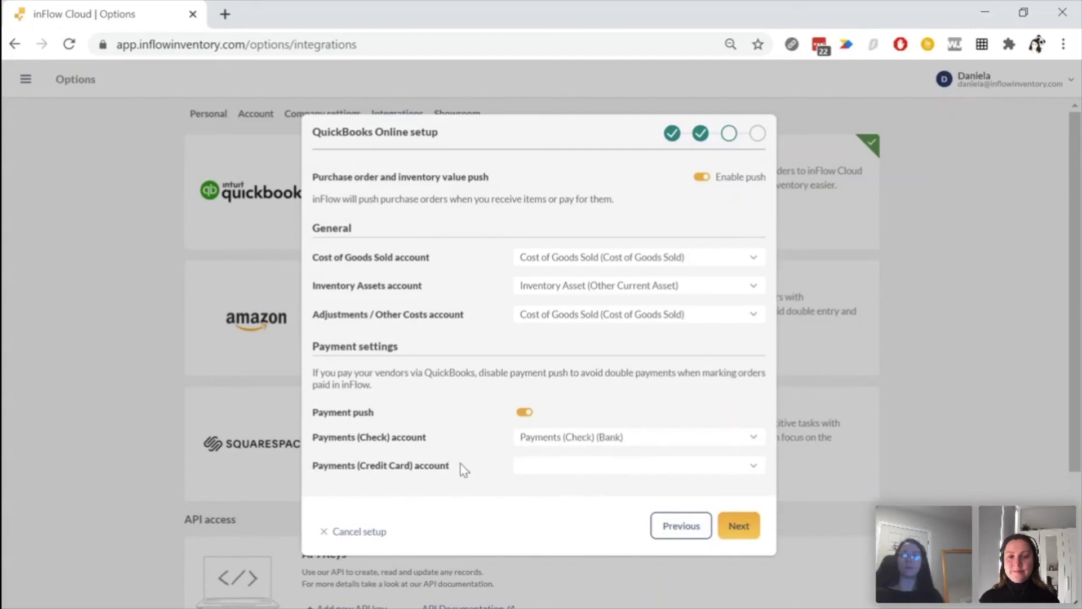
click(633, 464)
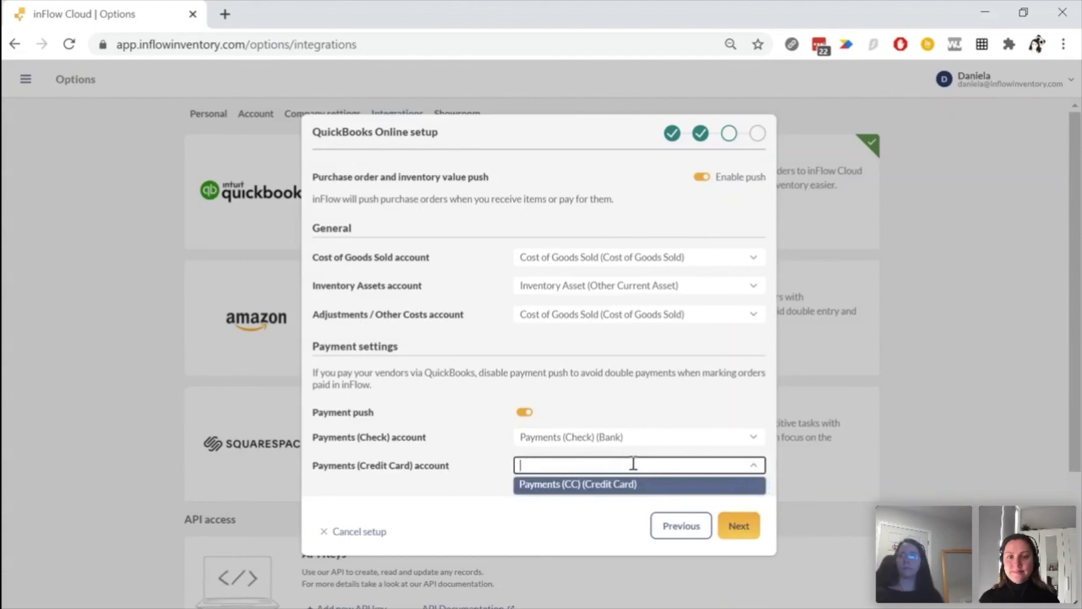
click(536, 486)
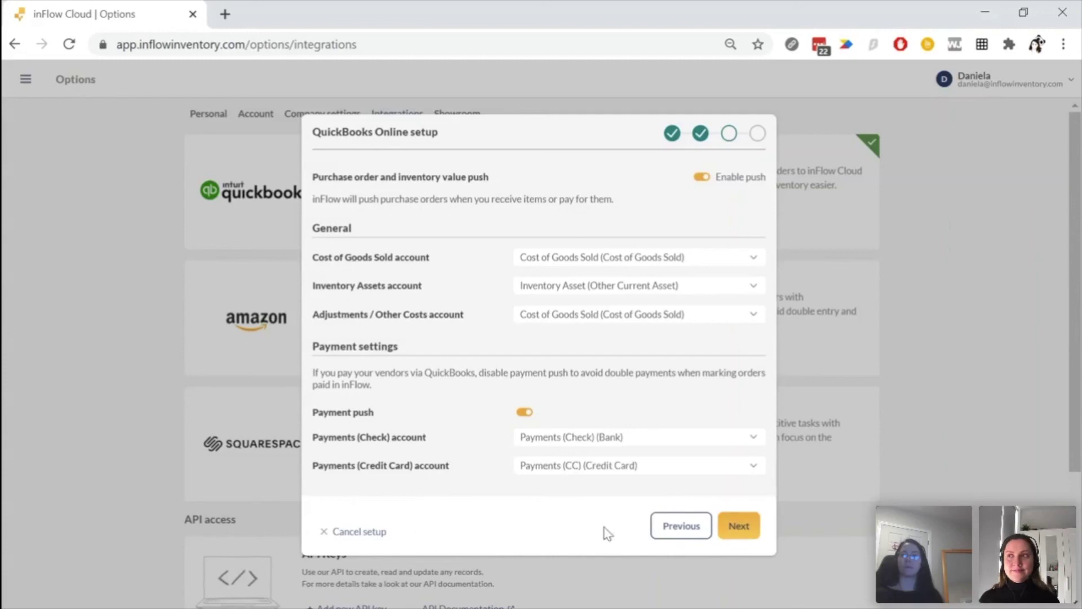
click(737, 533)
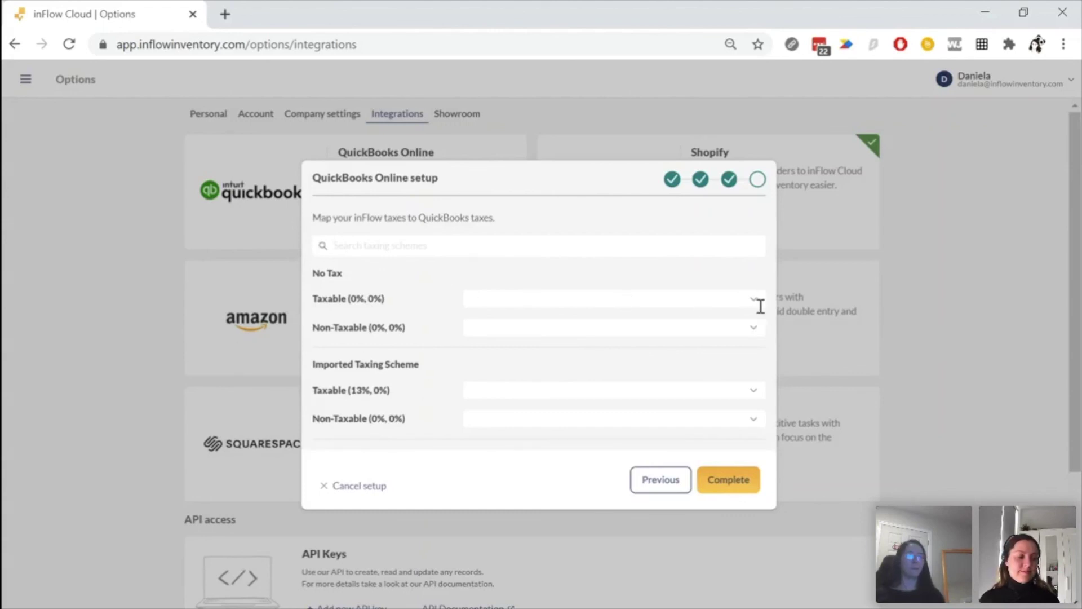
Map both the taxable and non-taxable rates of the No Tax scheme to Zero-rated (0%)
click(682, 300)
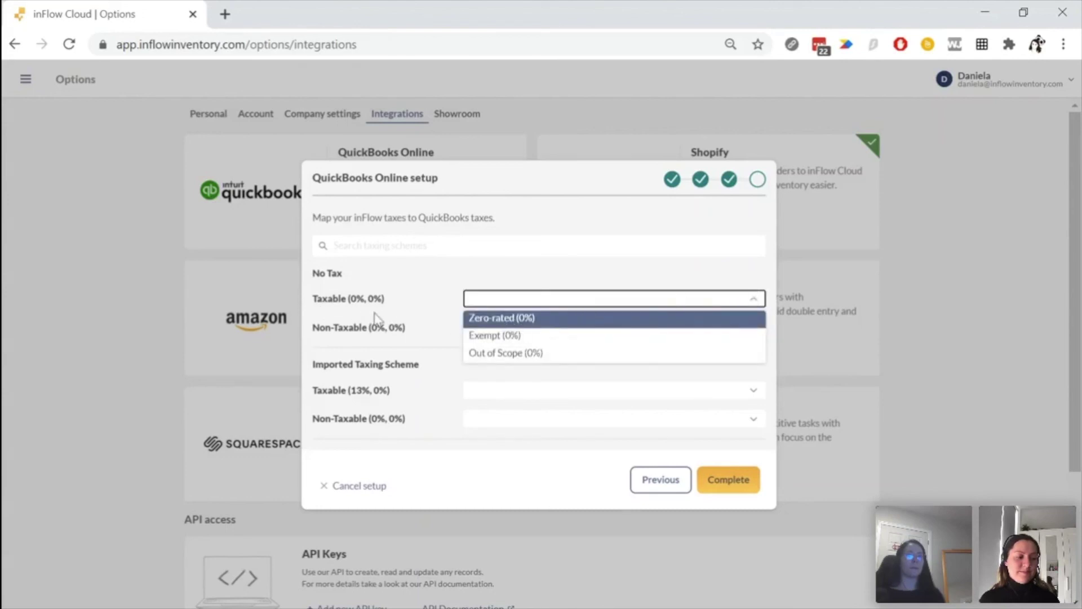
click(510, 322)
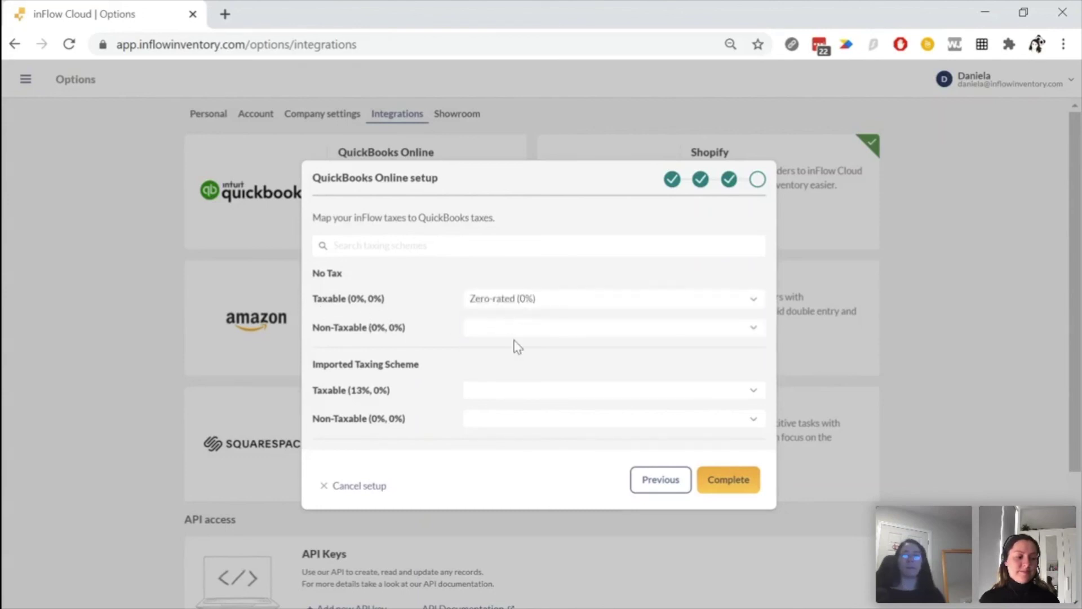
click(510, 326)
click(507, 354)
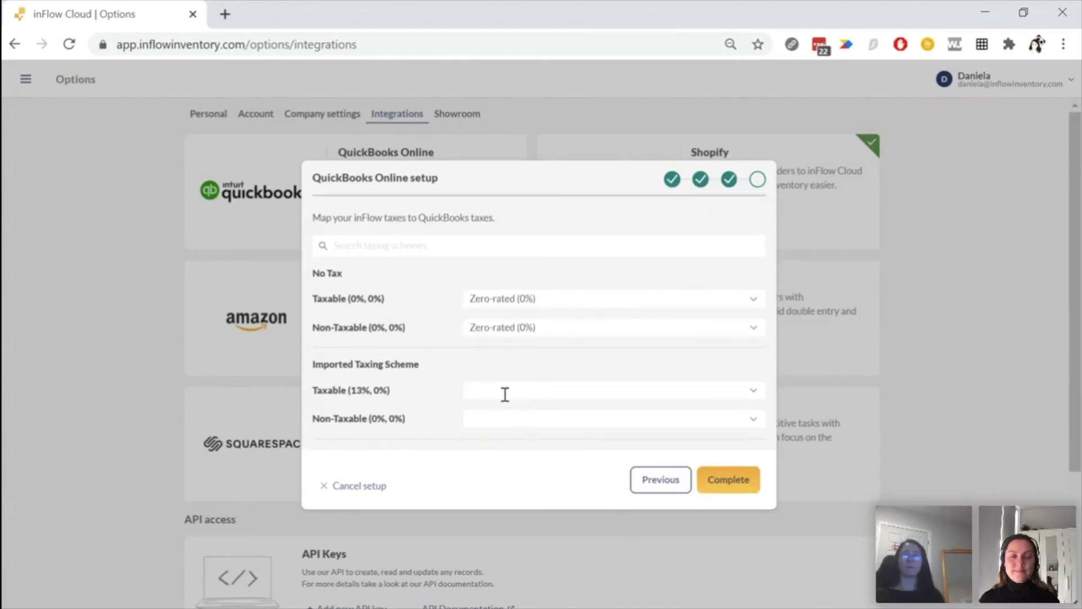
Map the Imported Taxing Scheme's taxable rate to ON HST (13%) and its non-taxable rate to Zero-rated (0%)
click(505, 391)
click(522, 411)
click(534, 420)
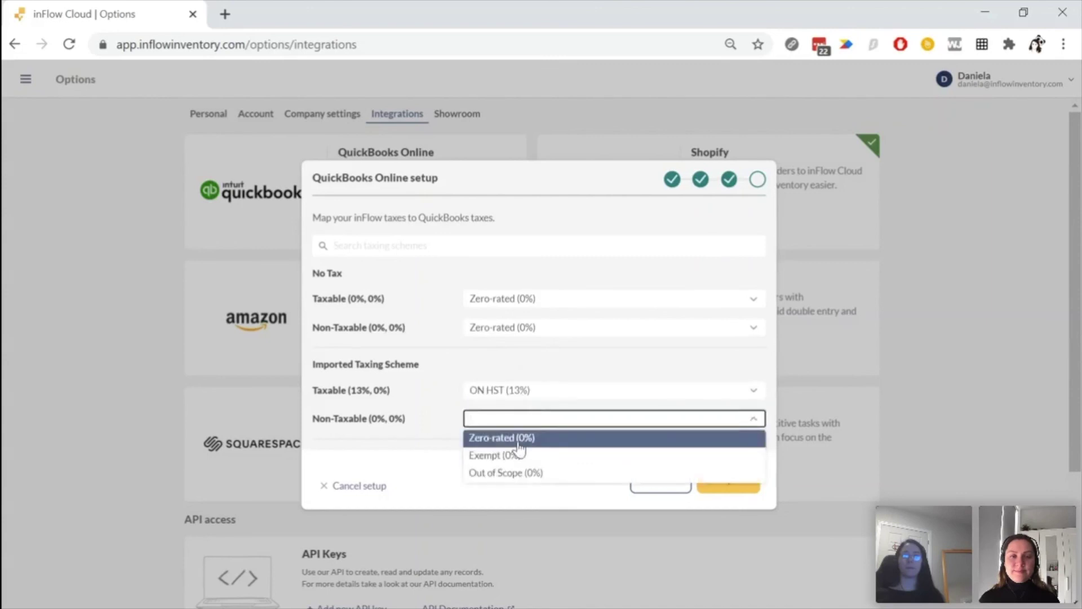
click(518, 441)
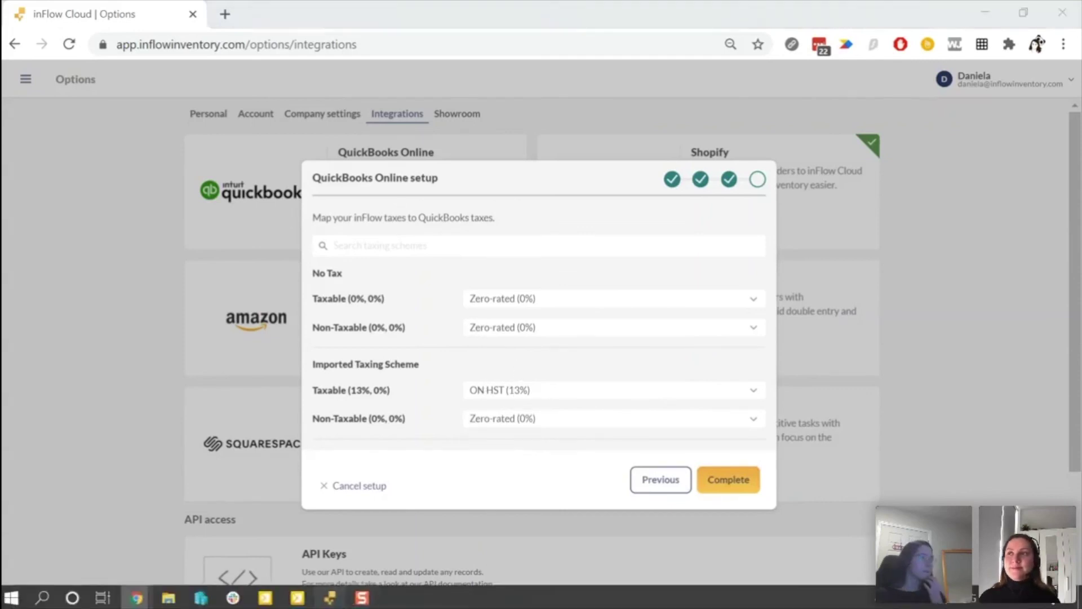
Switch to inFlow Cloud for Windows and open the taxing schemes list from the company settings
click(331, 604)
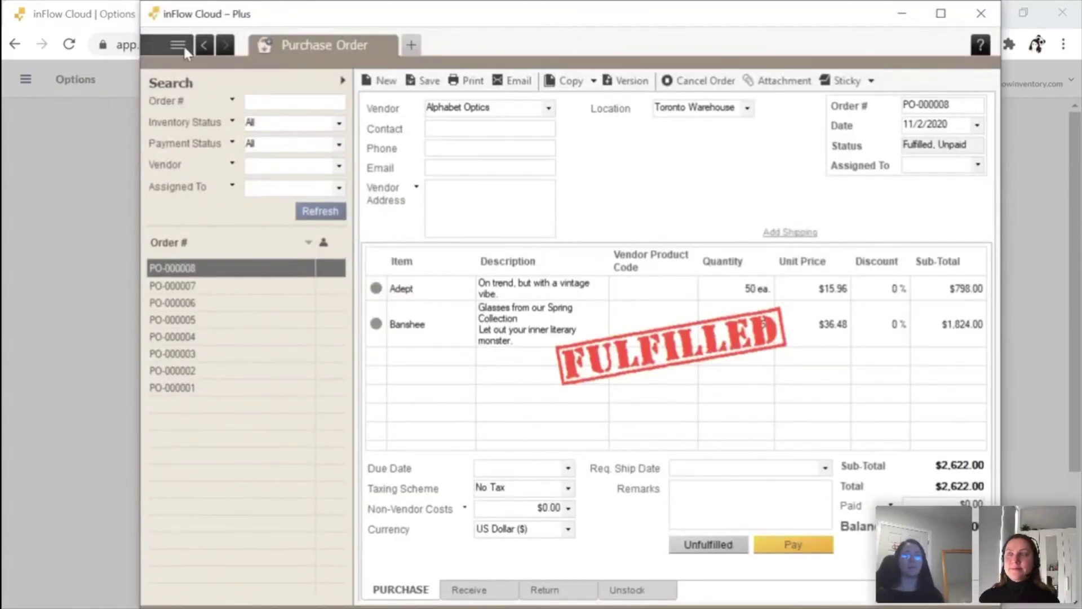
click(179, 45)
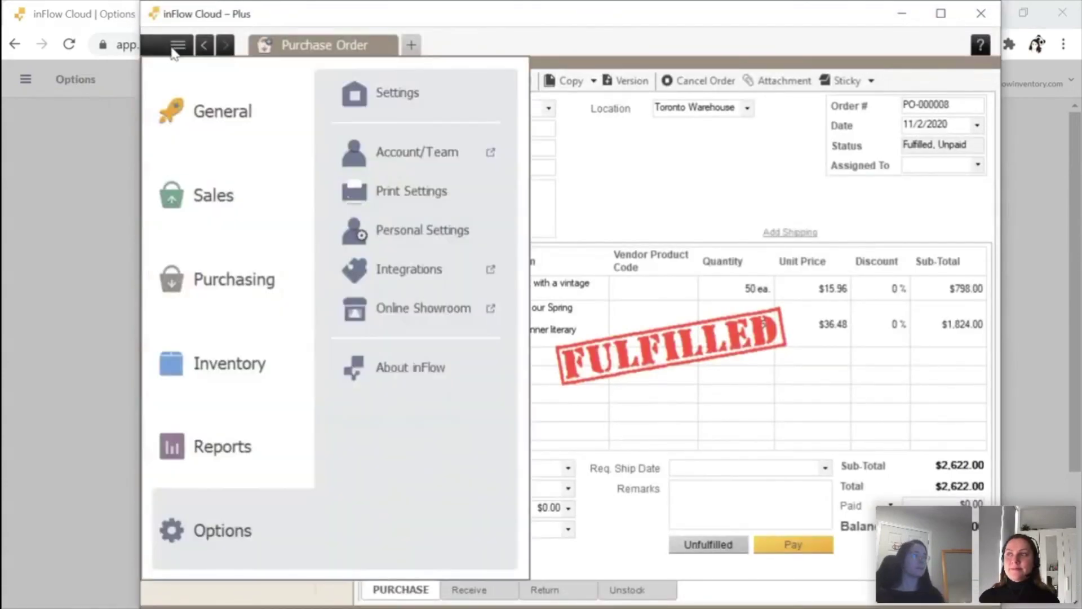
click(425, 105)
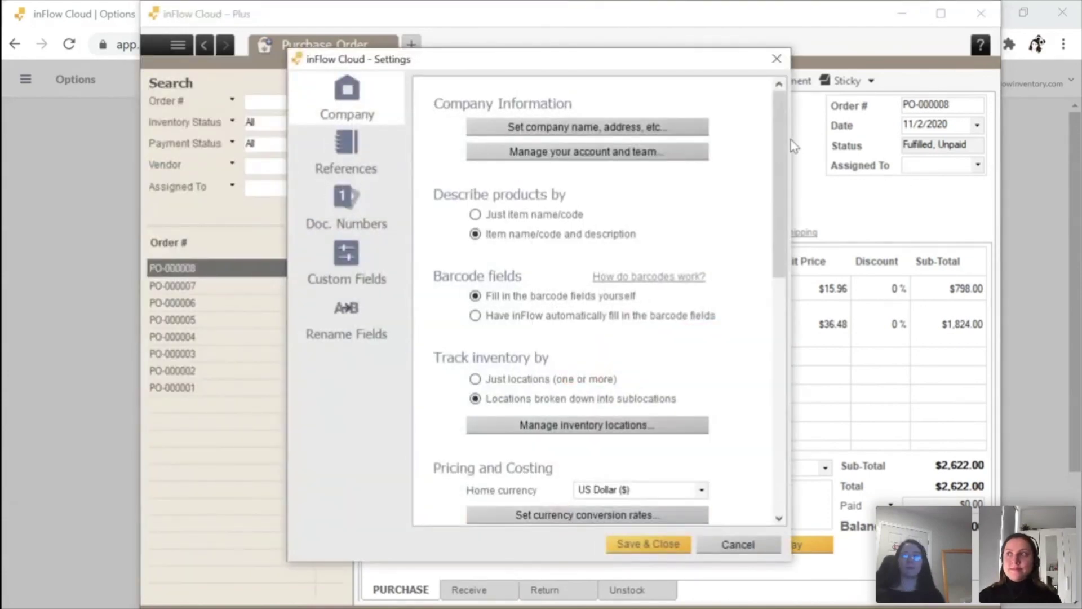
mouse_move(776, 142)
mouse_down()
mouse_move(765, 214)
mouse_move(769, 141)
mouse_up()
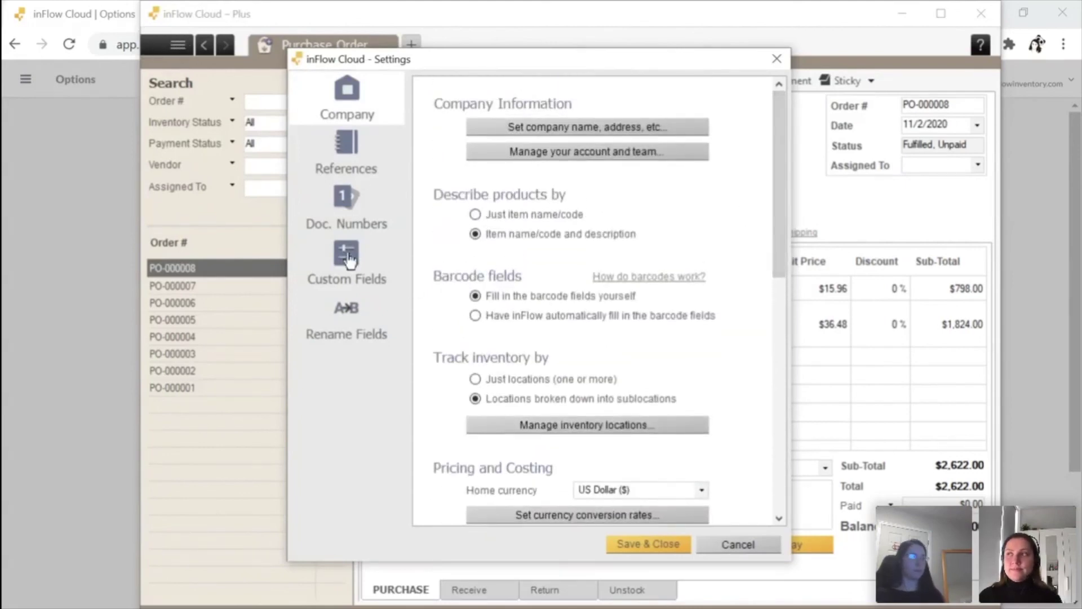
scroll(779, 175, down, 2)
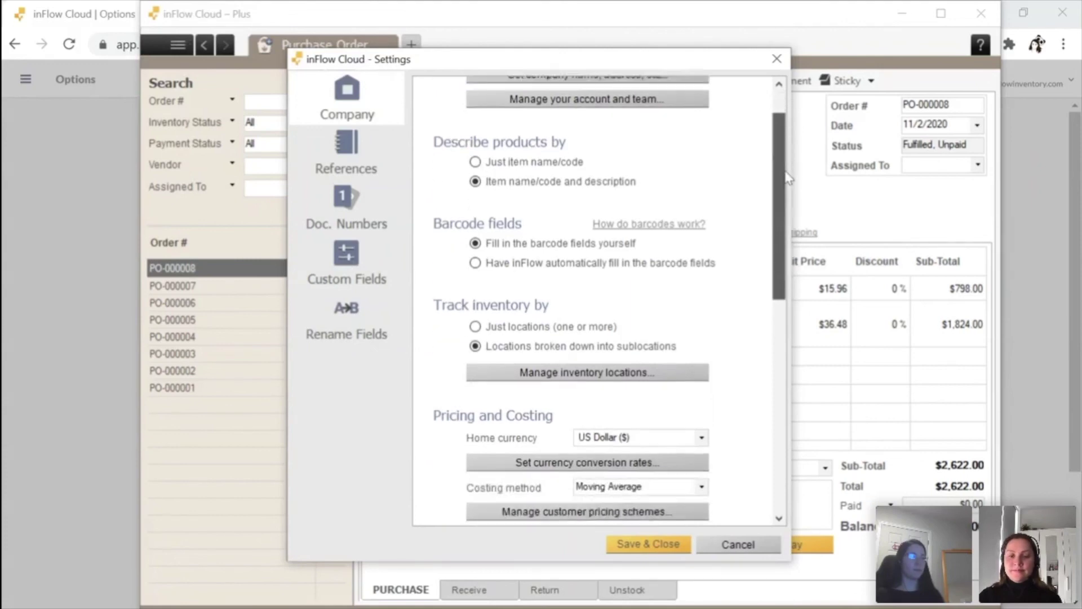
scroll(788, 178, down, 5)
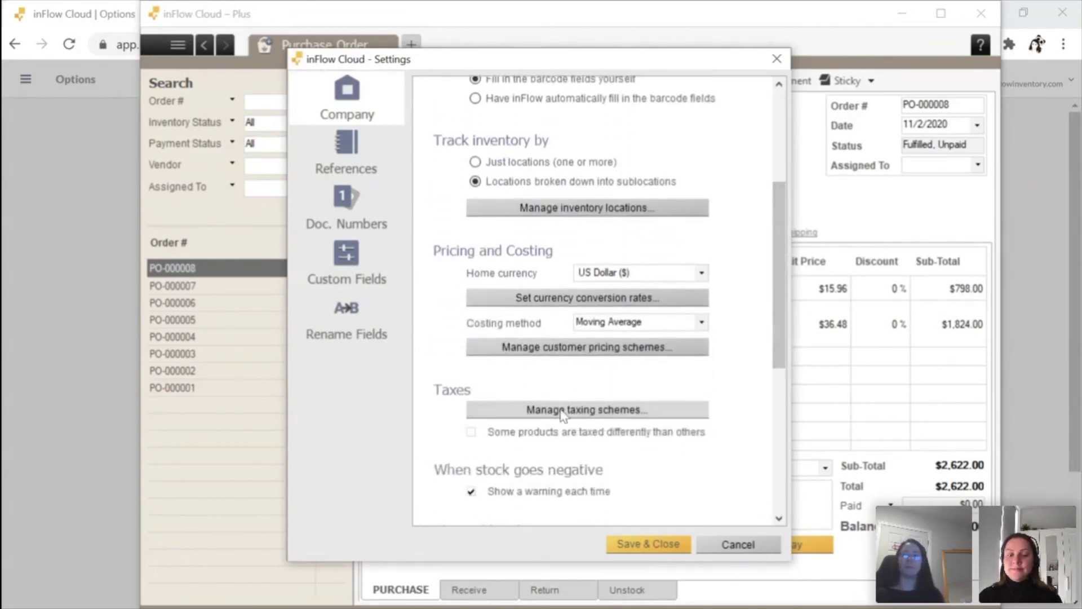
click(556, 416)
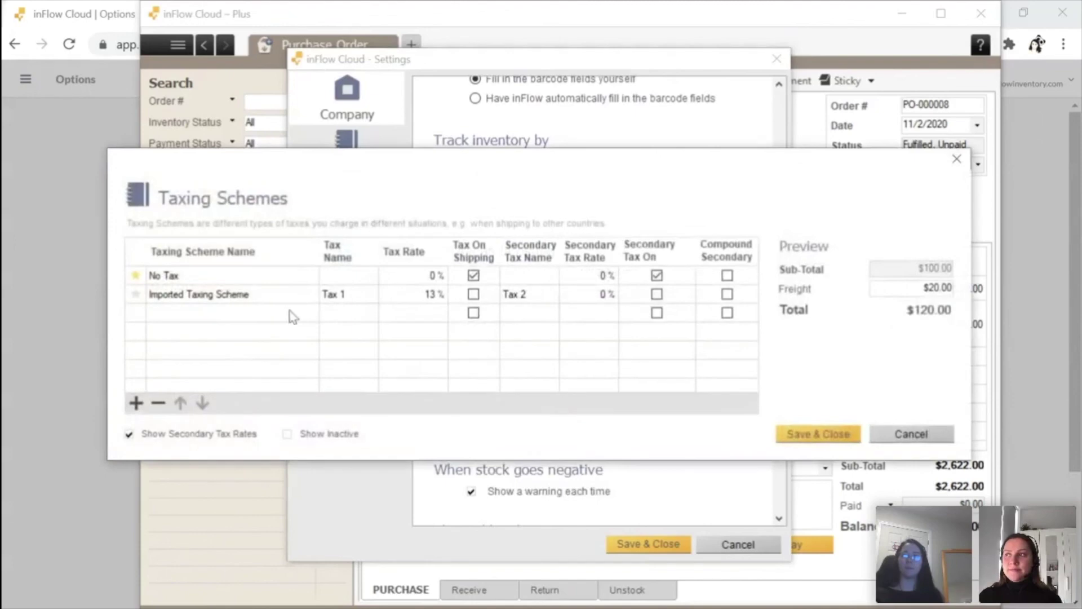
Add a taxing scheme named Dani Tax with a 25% tax rate, save the settings, and return to the QuickBooks Online tax mapping
click(241, 313)
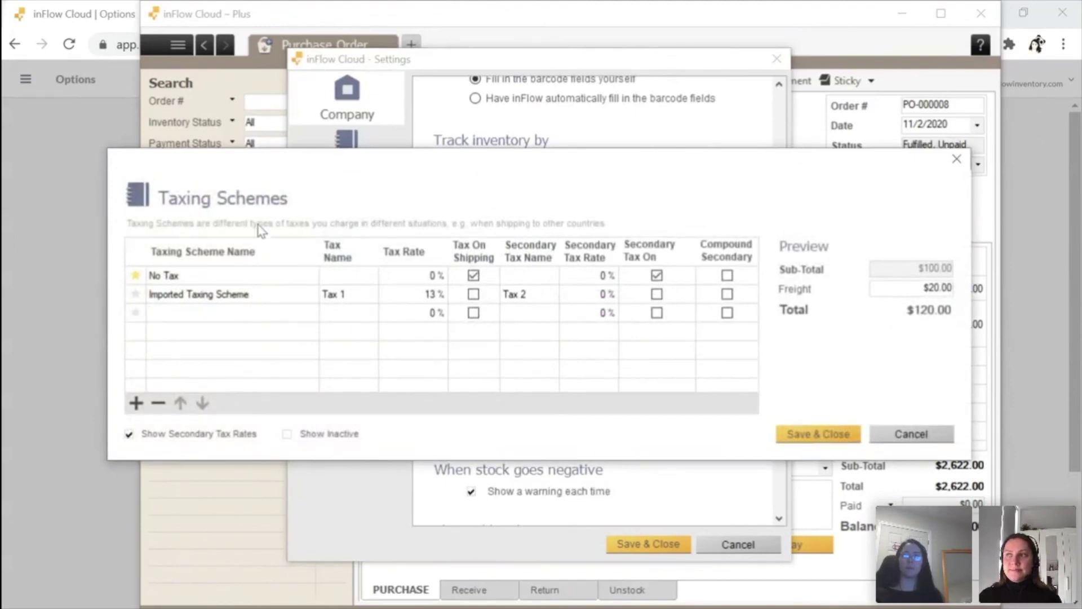
text(Dani Tax)
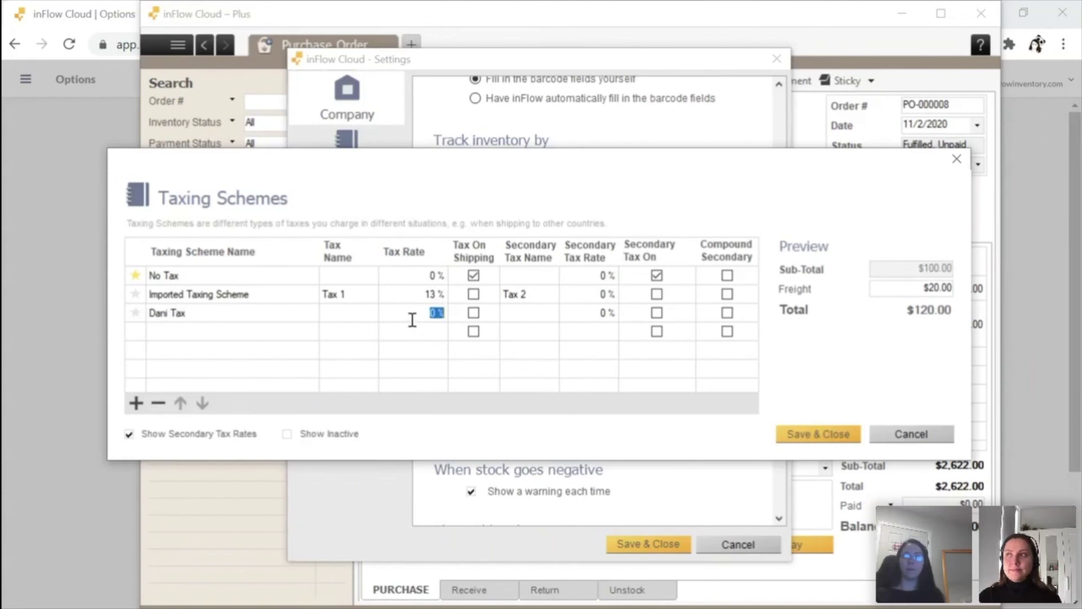
text(25)
key(Return)
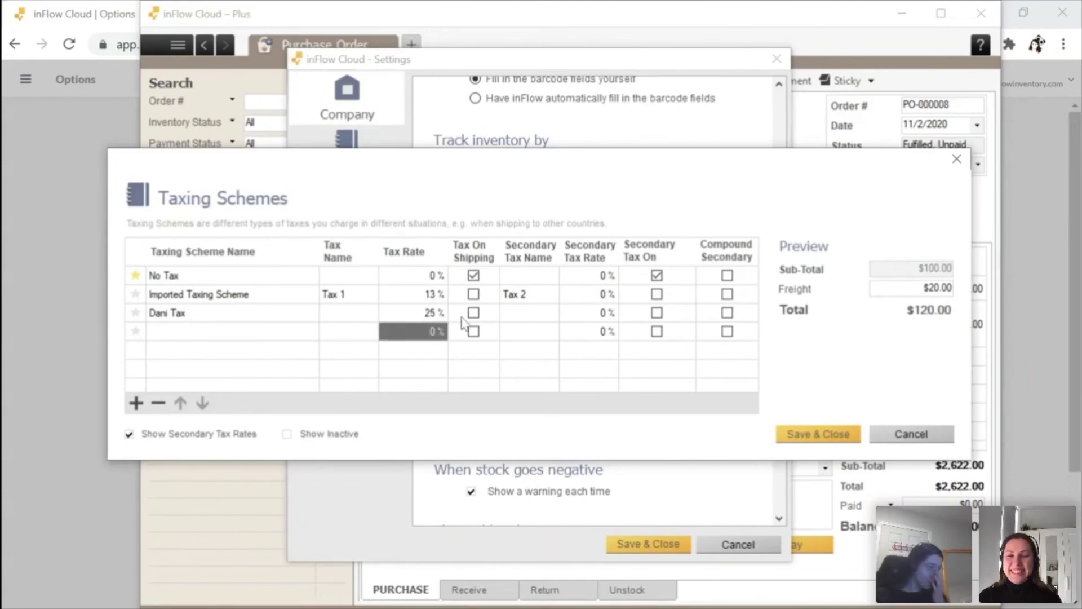
click(800, 437)
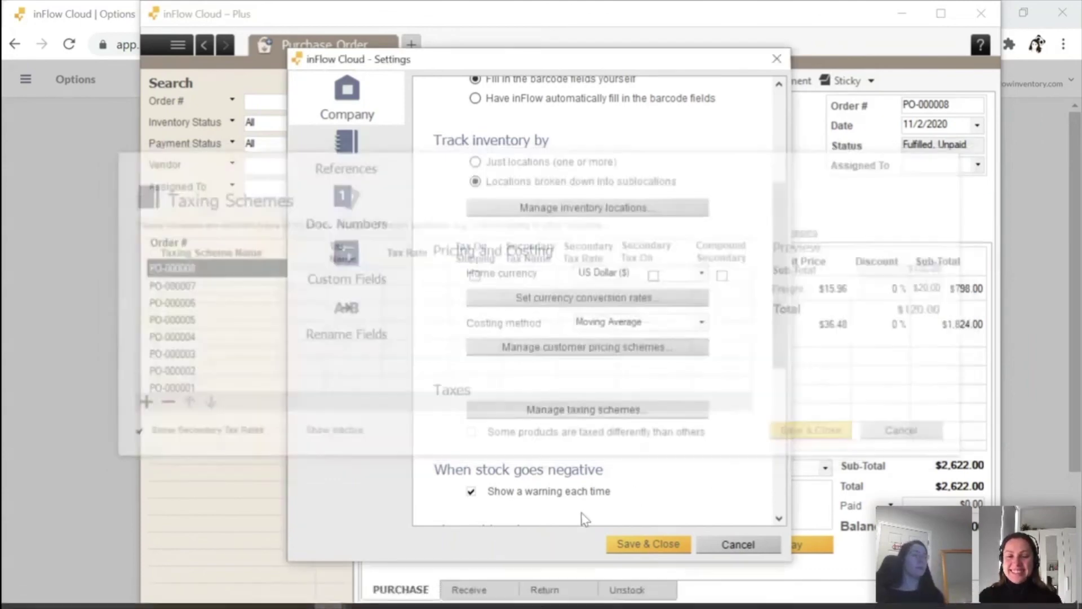
click(642, 543)
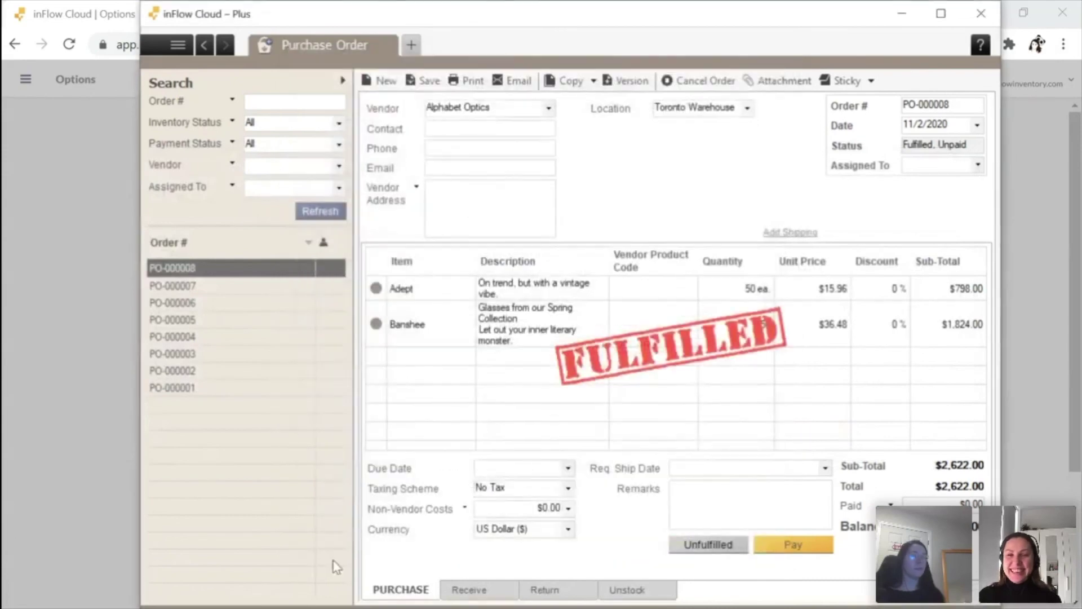
click(901, 14)
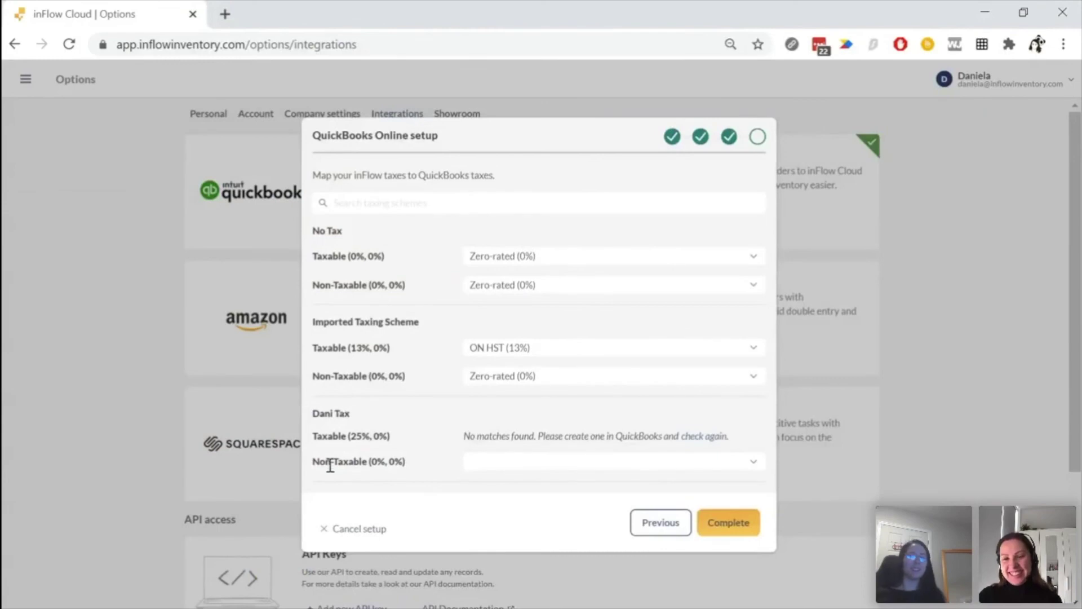
right_click(480, 446)
click(459, 441)
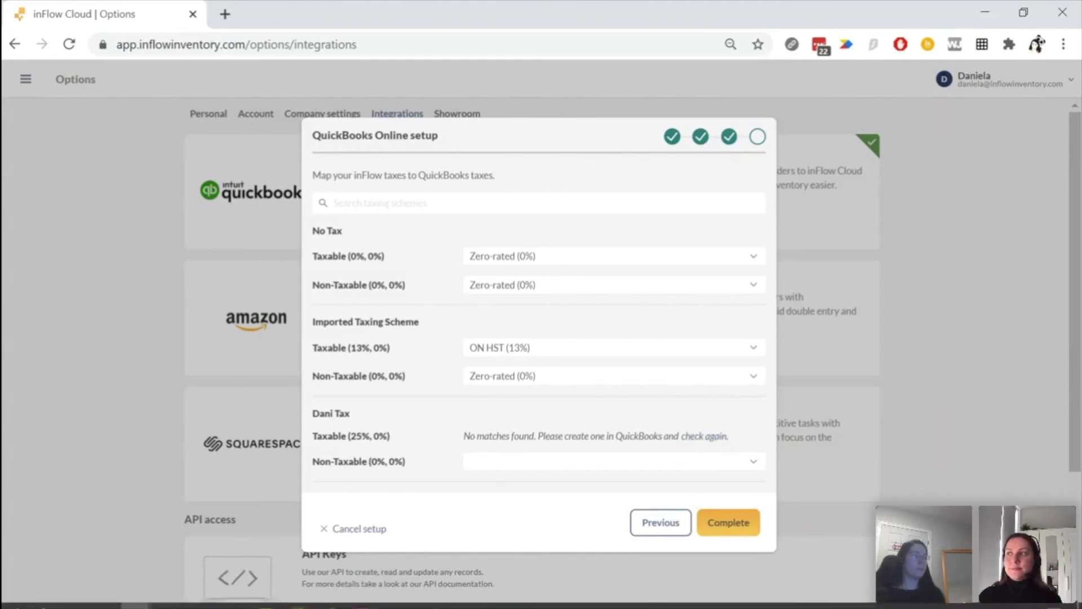
Remove the Dani Tax scheme from inFlow Cloud for Windows' taxing schemes, save the settings, and return to the QuickBooks Online setup
click(330, 597)
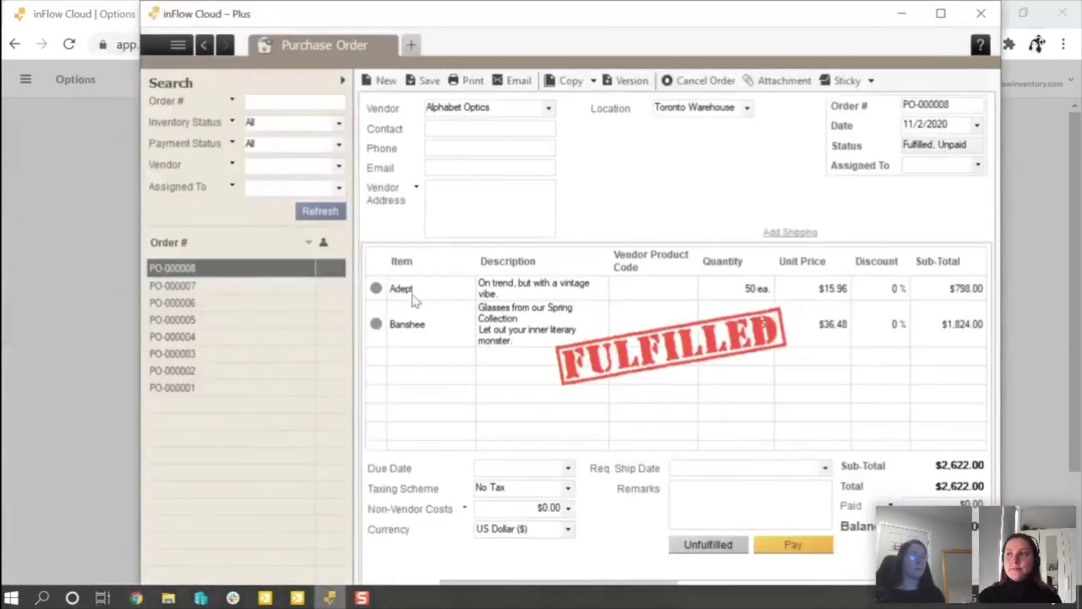
click(178, 44)
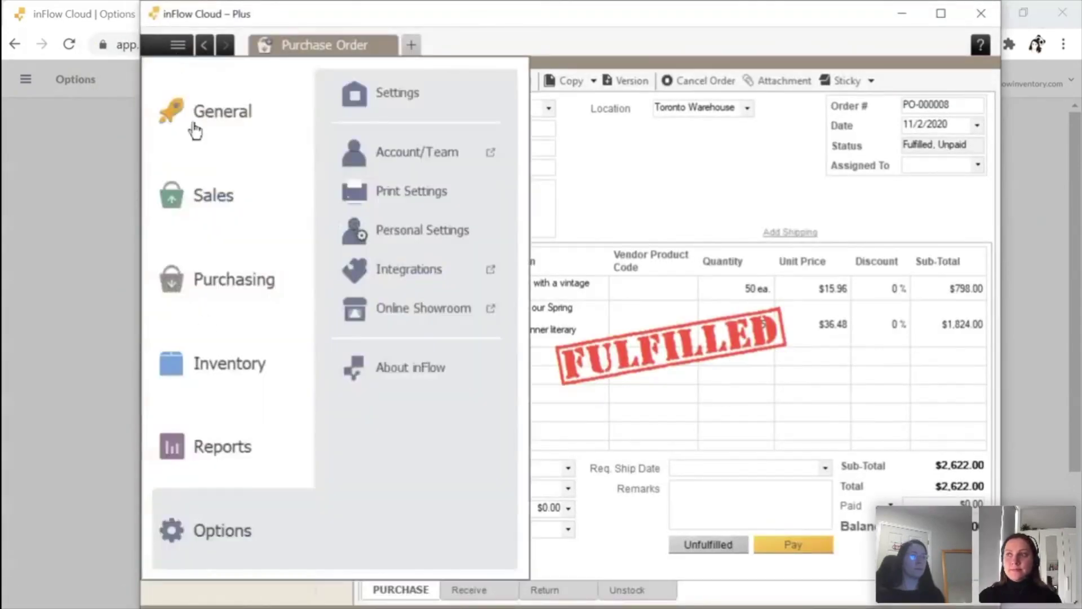
click(360, 116)
drag(786, 256, 788, 309)
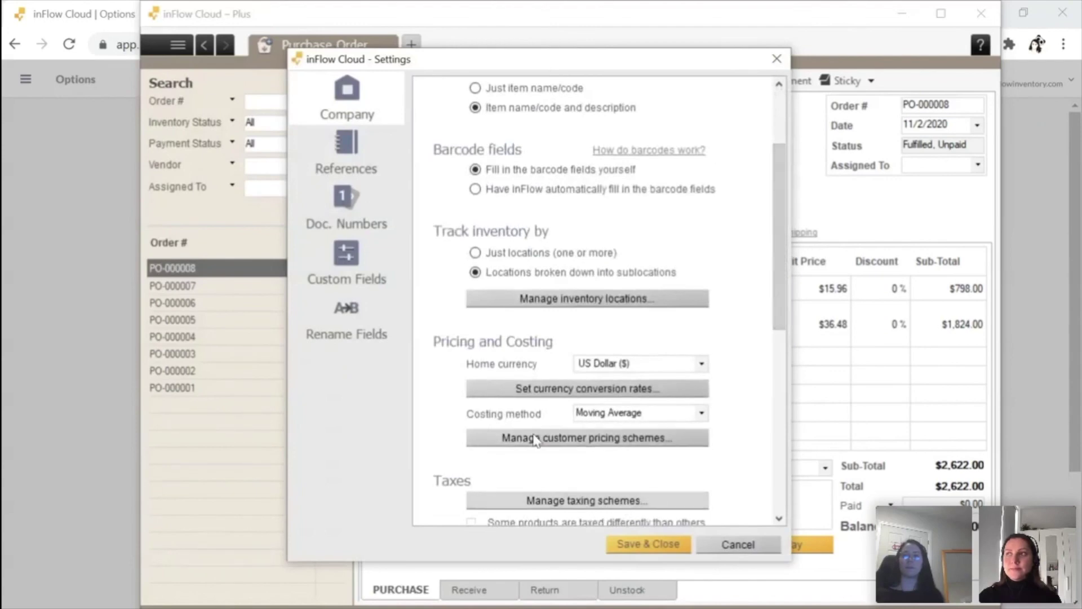
click(558, 499)
right_click(215, 297)
click(251, 305)
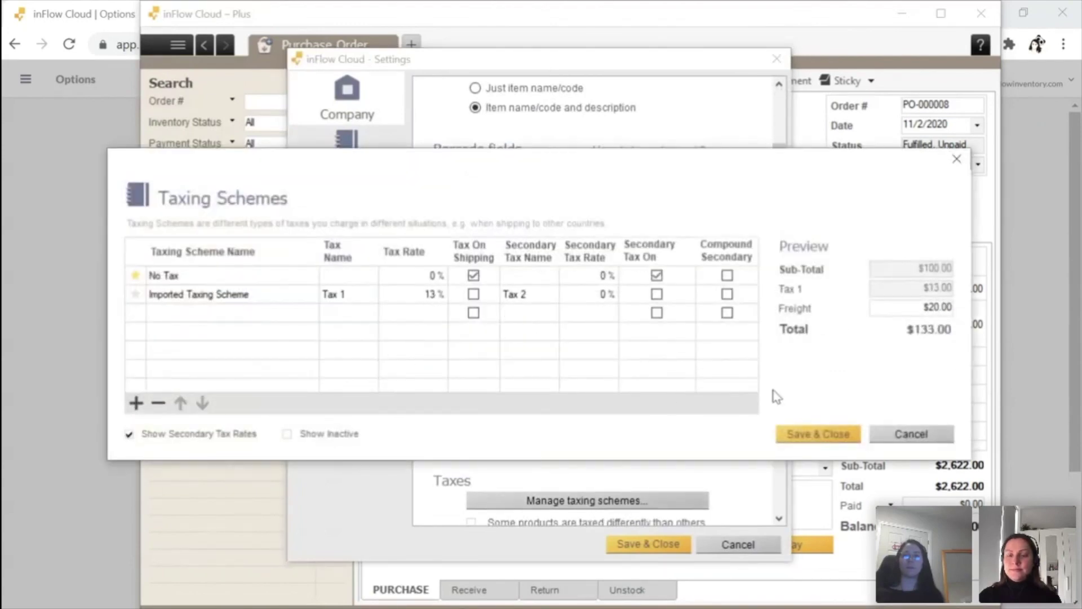
click(812, 434)
click(645, 544)
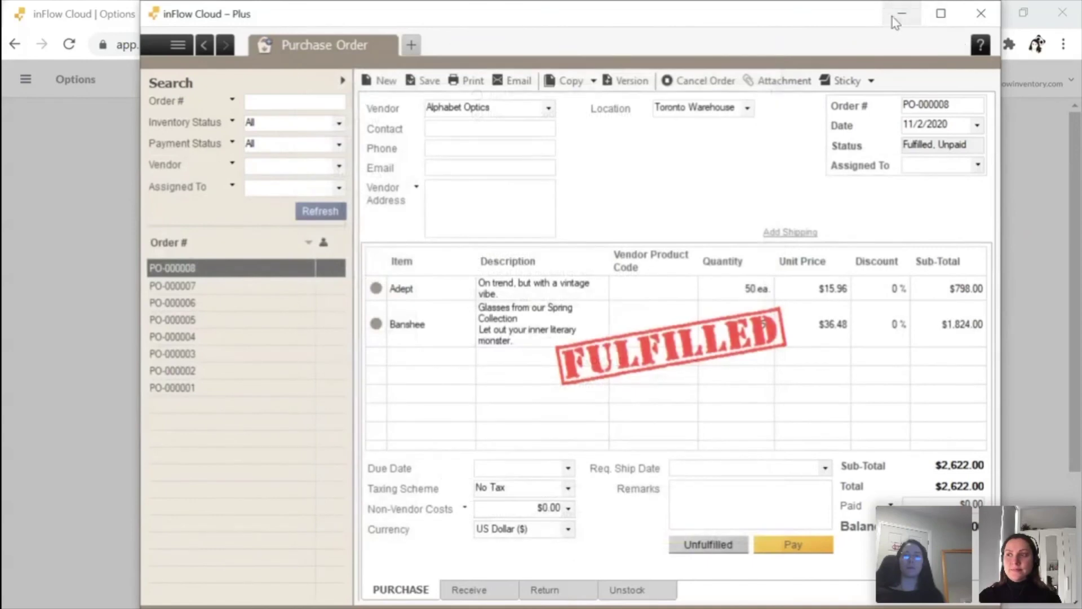
click(900, 16)
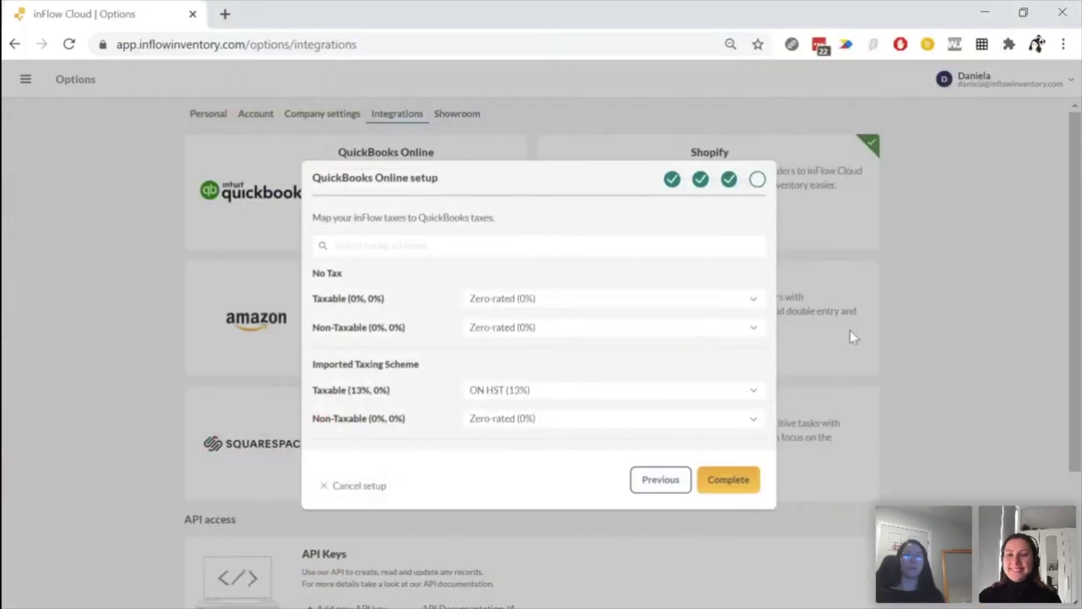
Complete the QuickBooks Online setup with the mapped taxes and close the completion dialog
click(742, 480)
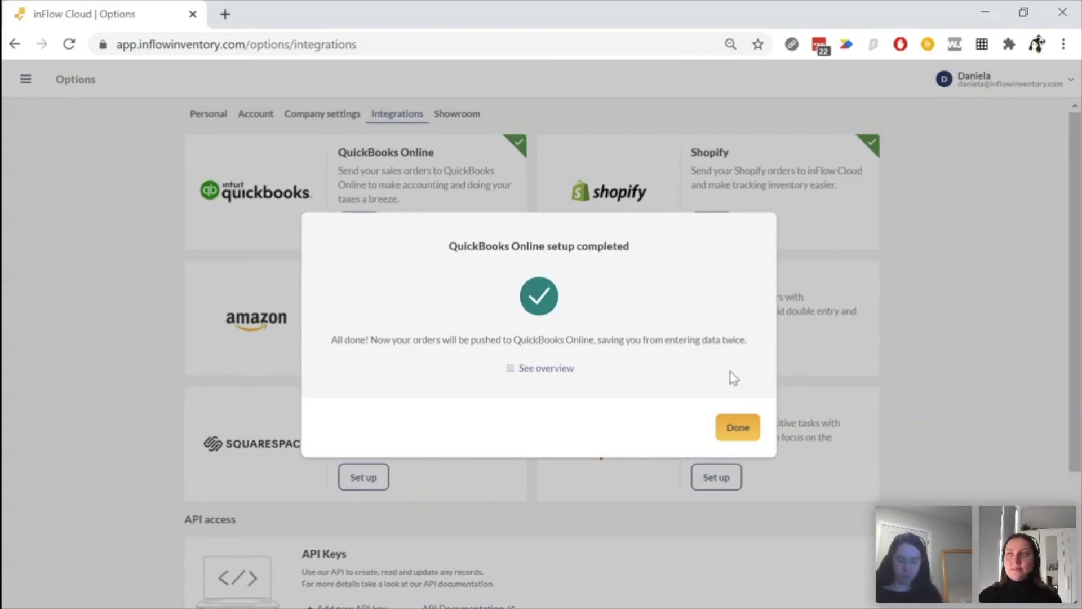
click(728, 431)
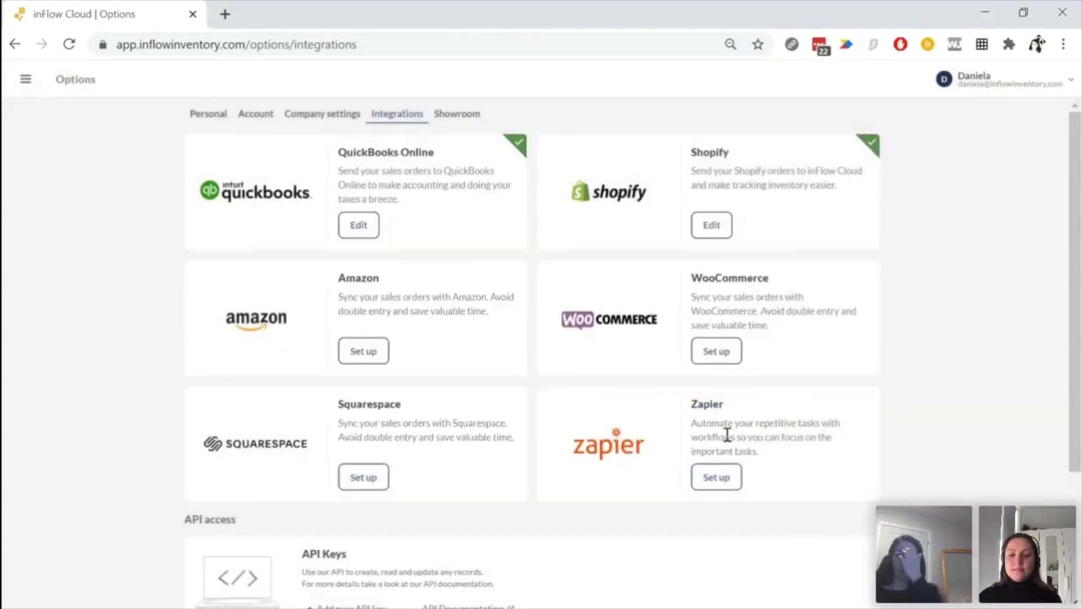